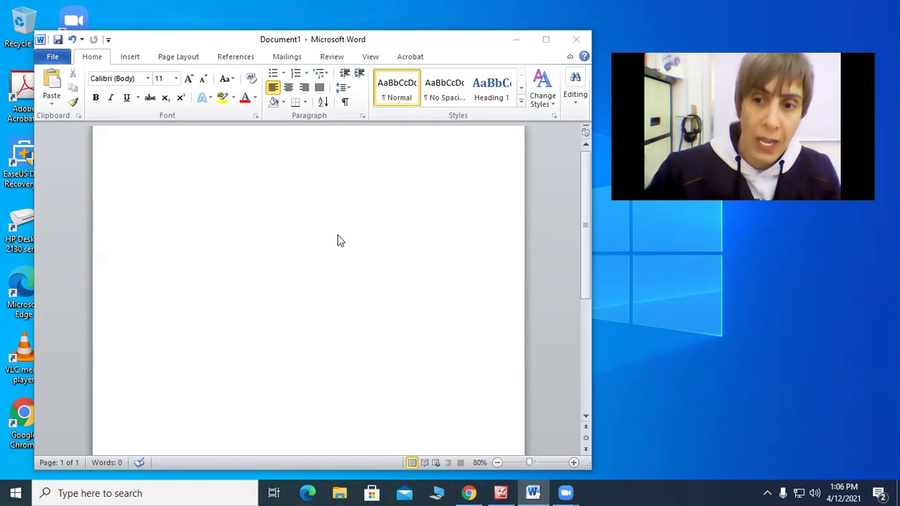
left_click(319, 41)
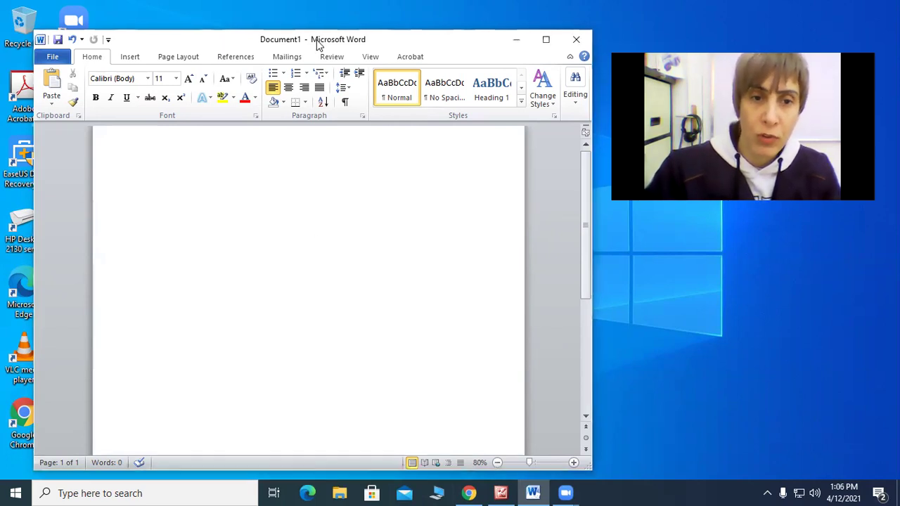
left_click_drag(318, 43, 336, 46)
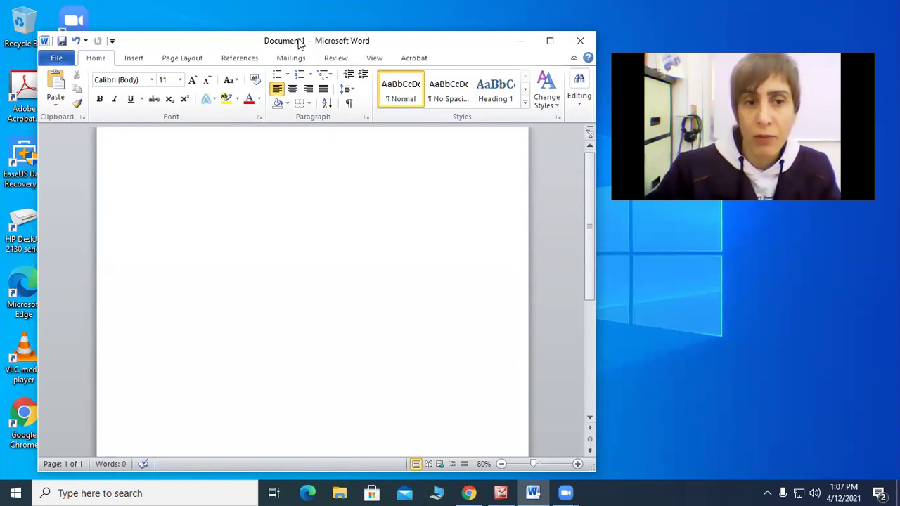
left_click_drag(299, 43, 287, 33)
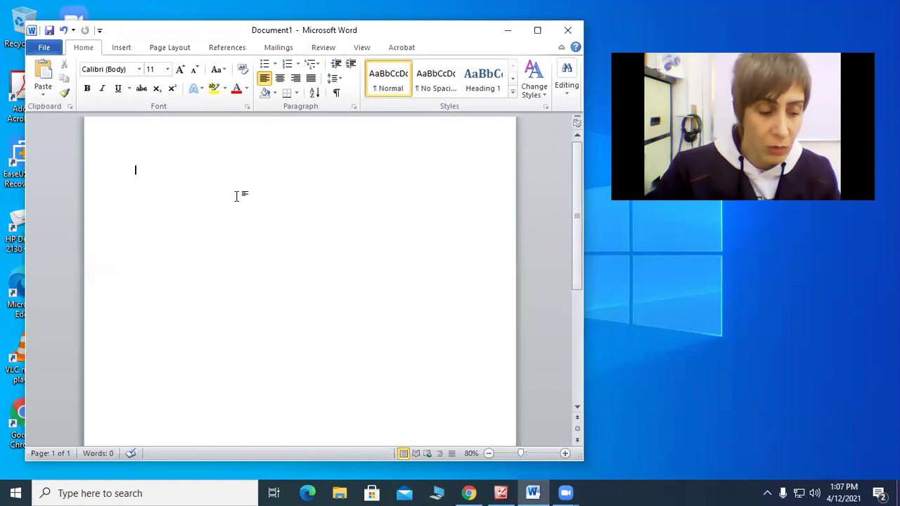
Enter the sample text "jksjksjgyyuuHHJdnmjdejkdfodkdfmfiokifoprklfkjvpfgkpdflfvodkfk;pdf;gf;" on the first line of the blank document
left_click(137, 169)
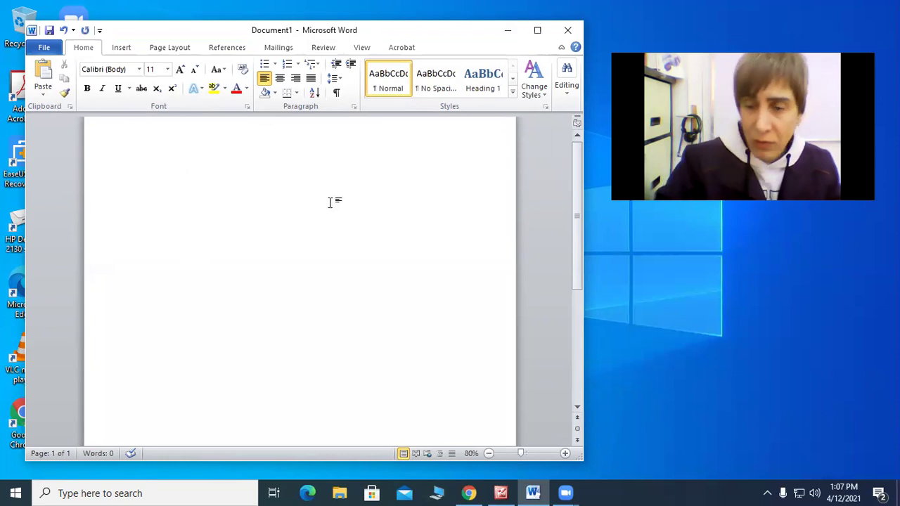
type("jksjk")
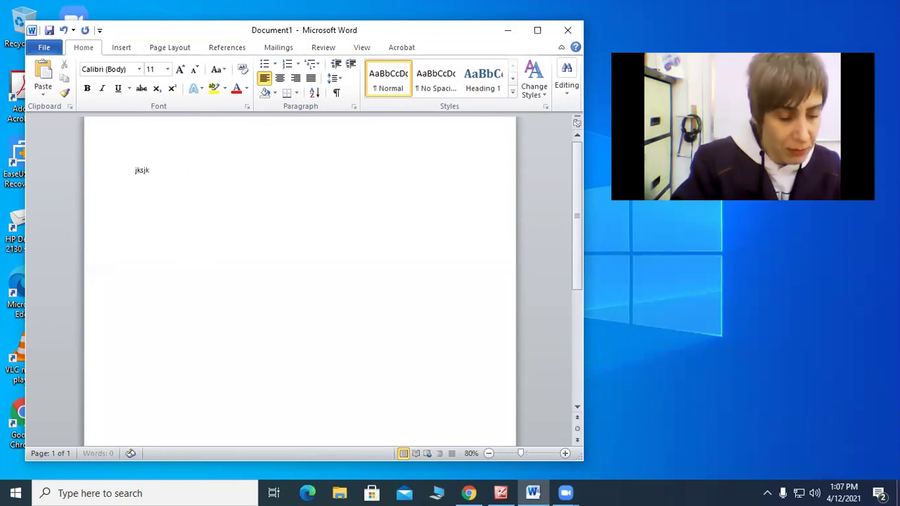
type("sjgyyuuHHJdnm")
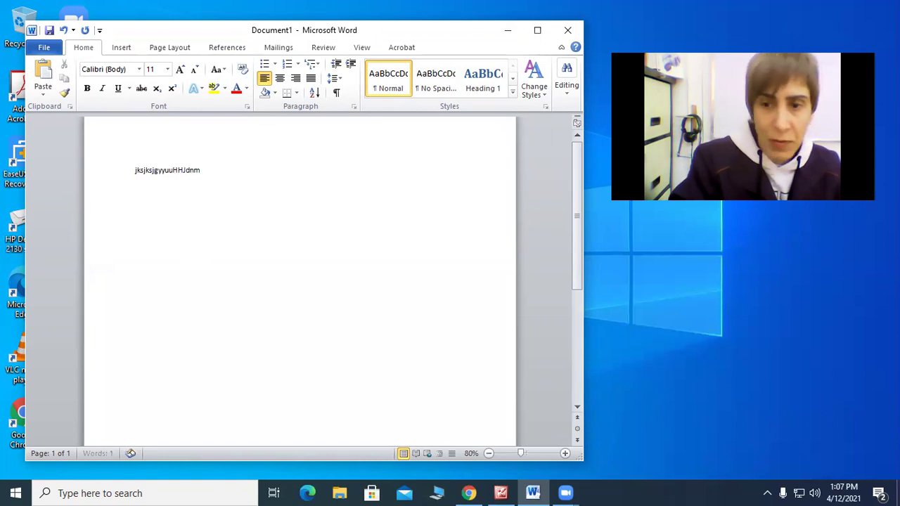
type("jdejkdfodkdfmfiokifoprklfkjvpfgkpdflfvodkfk;")
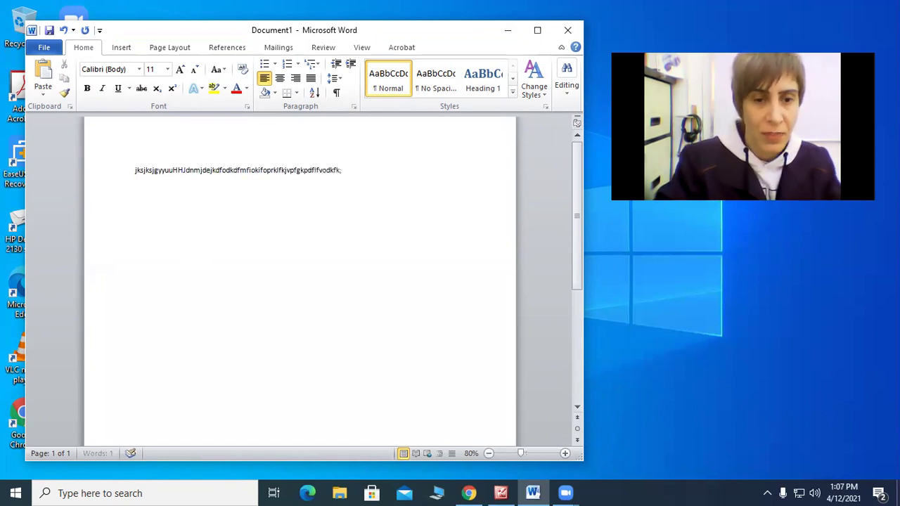
type("pdf;gf;")
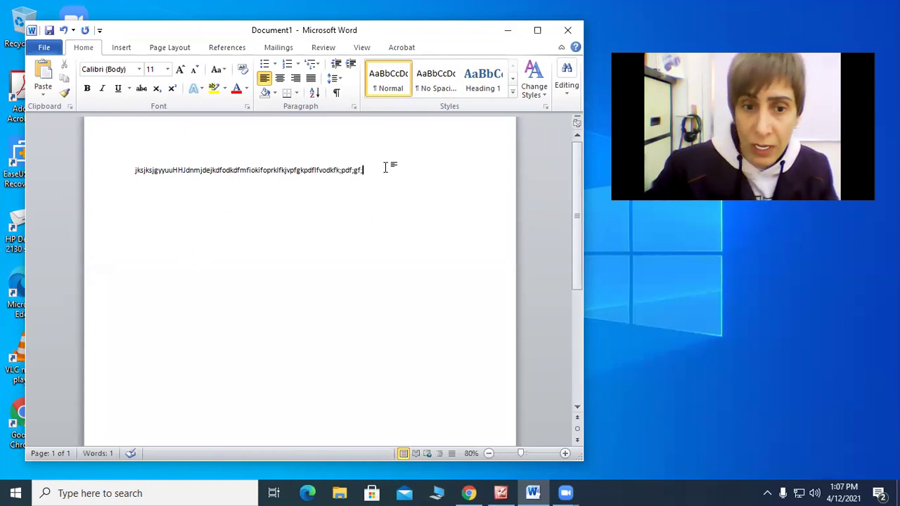
Change the font of the whole sample text to Arial
left_click_drag(386, 167, 277, 161)
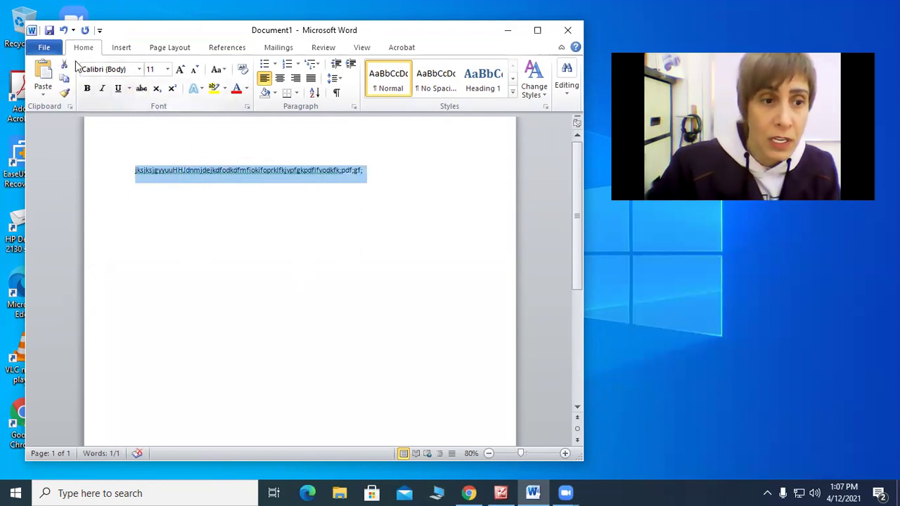
left_click(139, 69)
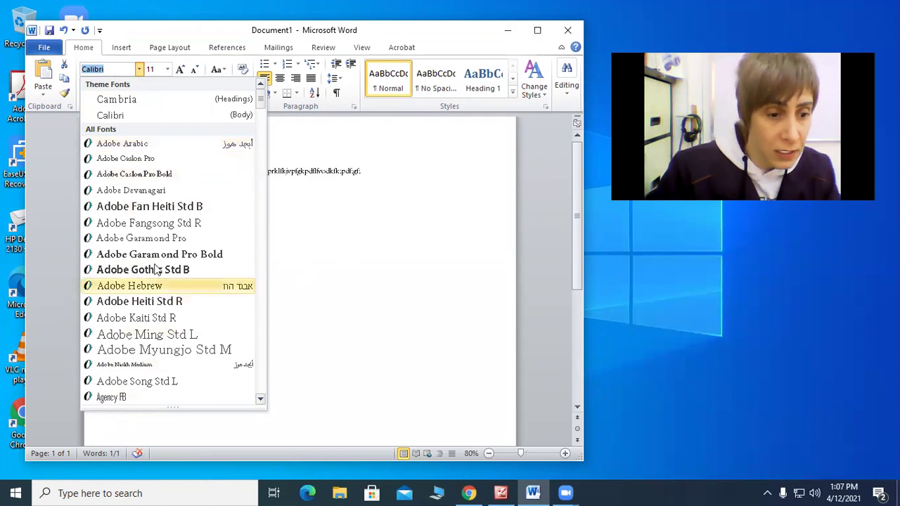
scroll(157, 274, "down", 3)
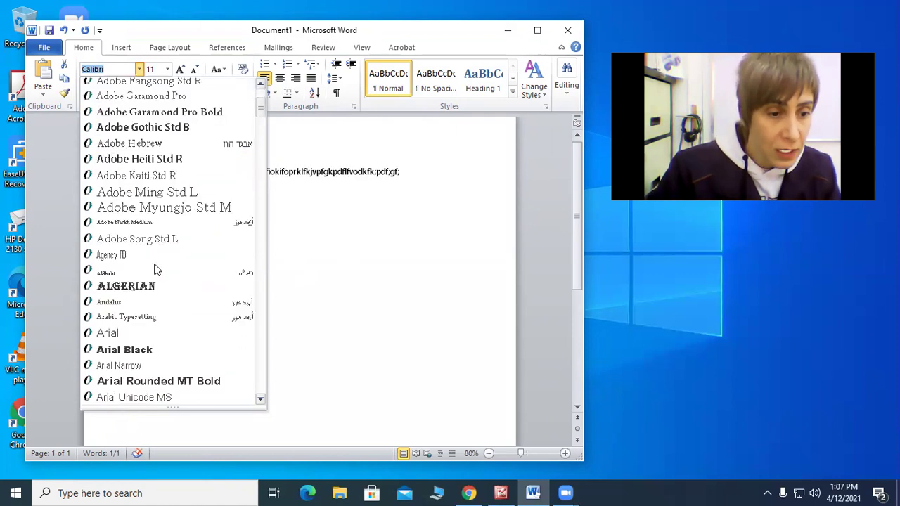
left_click(123, 332)
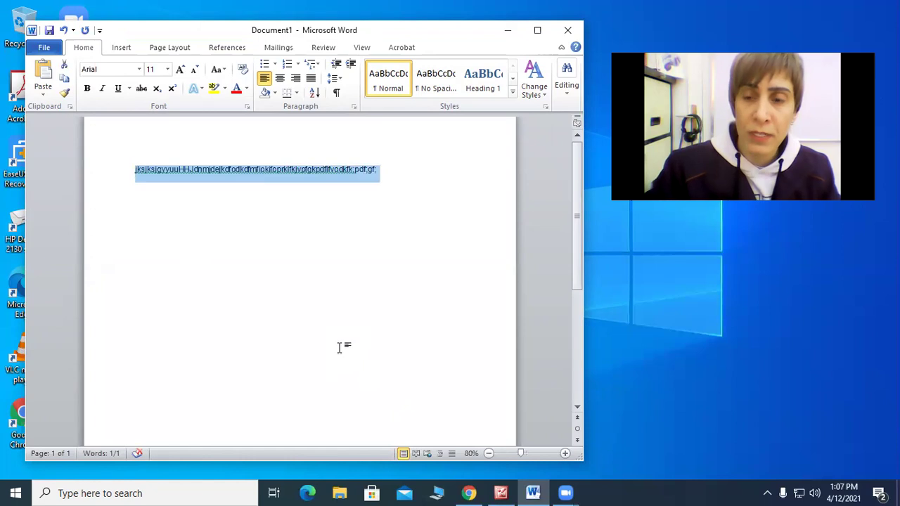
Browse the other available fonts and preview them on the selected sample text
left_click(139, 69)
scroll(151, 298, "down", 10)
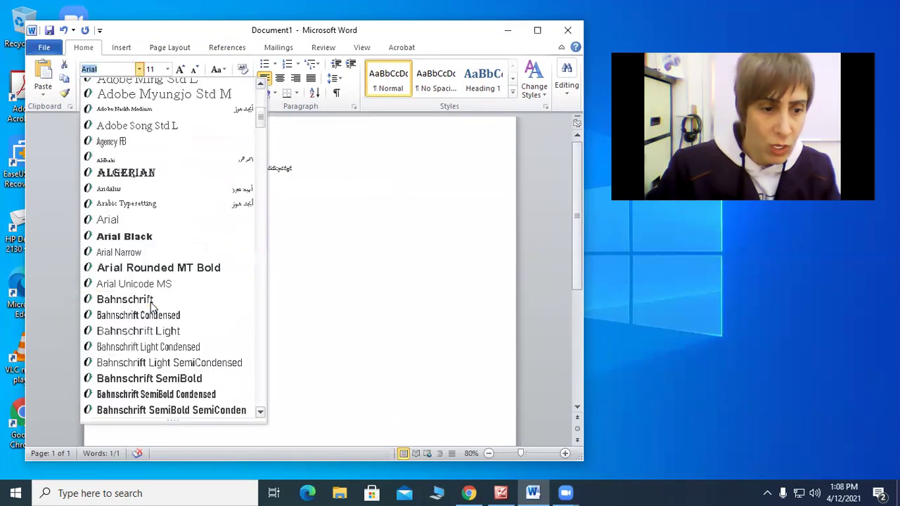
scroll(151, 330, "down", 3)
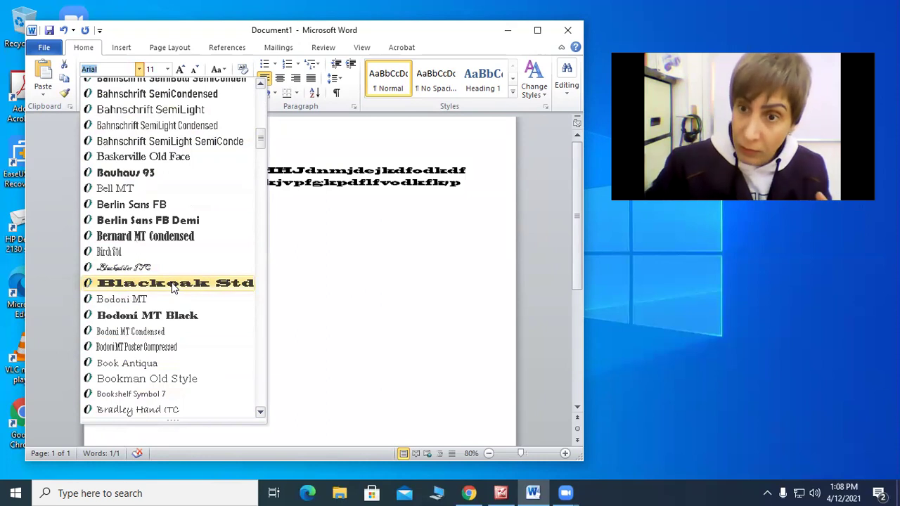
scroll(164, 192, "up", 15)
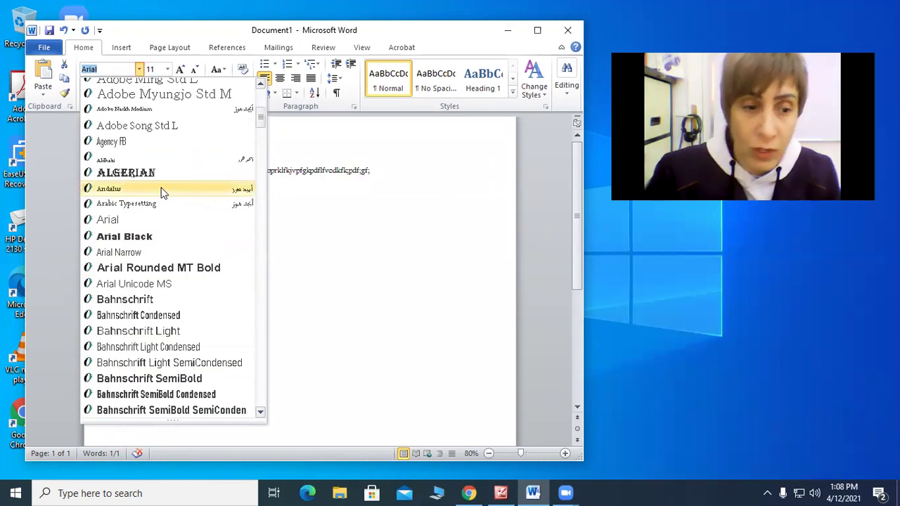
scroll(163, 192, "up", 1)
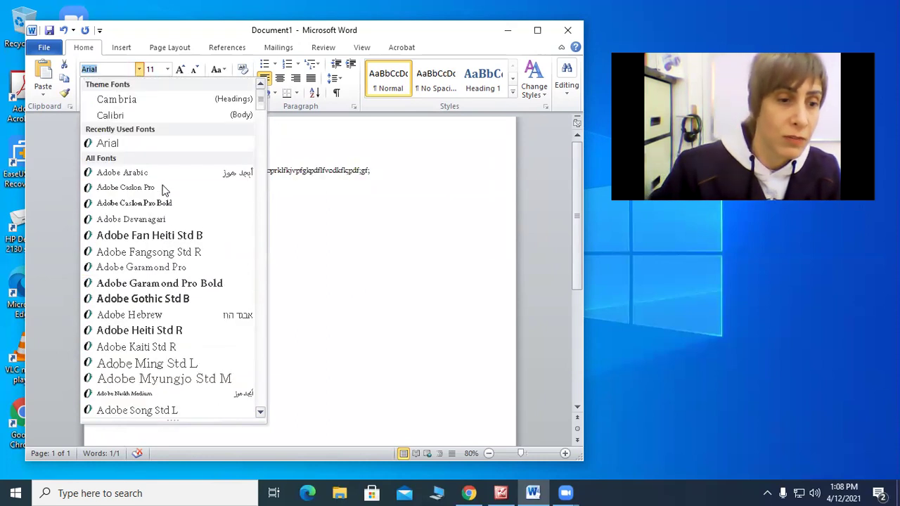
left_click(373, 177)
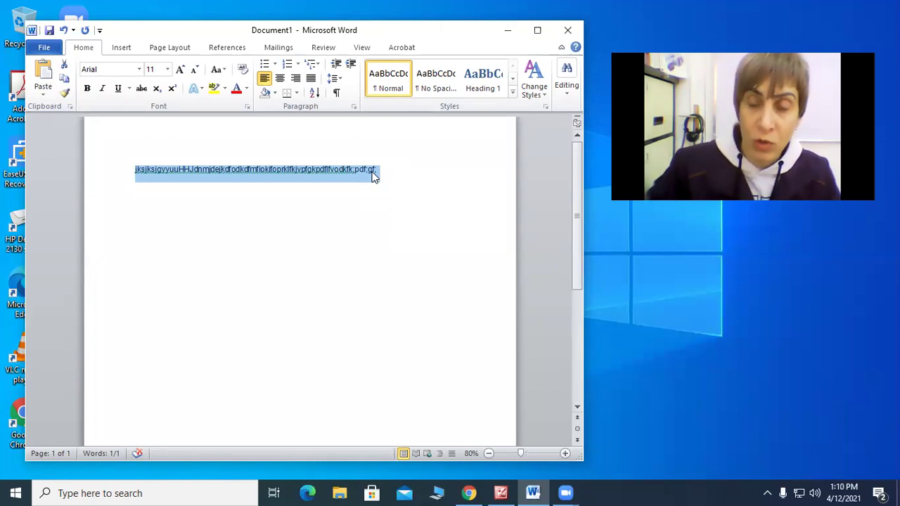
Select the whole line of sample text and set its font size to 24
left_click(318, 176)
left_click_drag(358, 171, 398, 171)
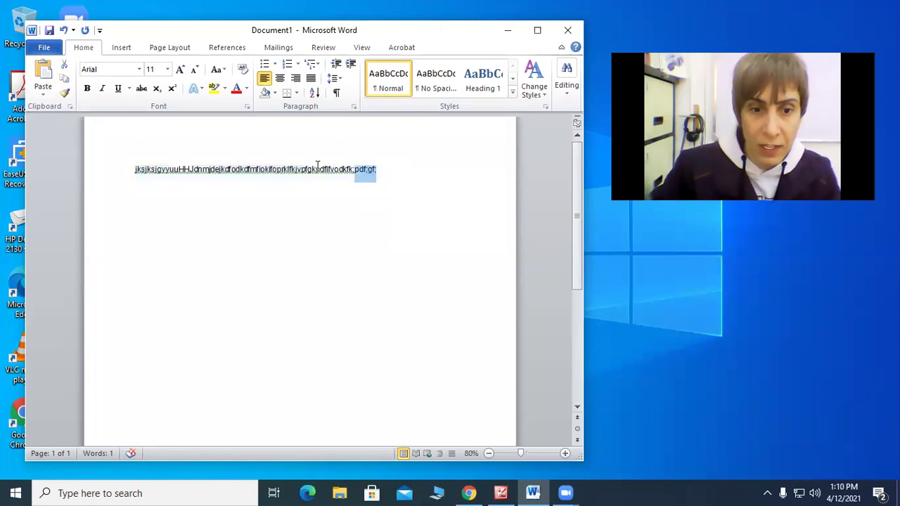
left_click(110, 172)
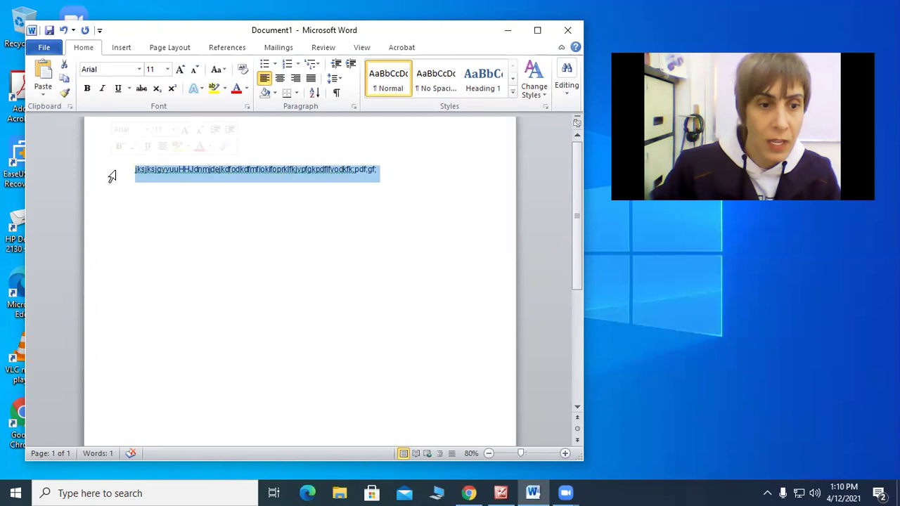
left_click(139, 70)
left_click(168, 69)
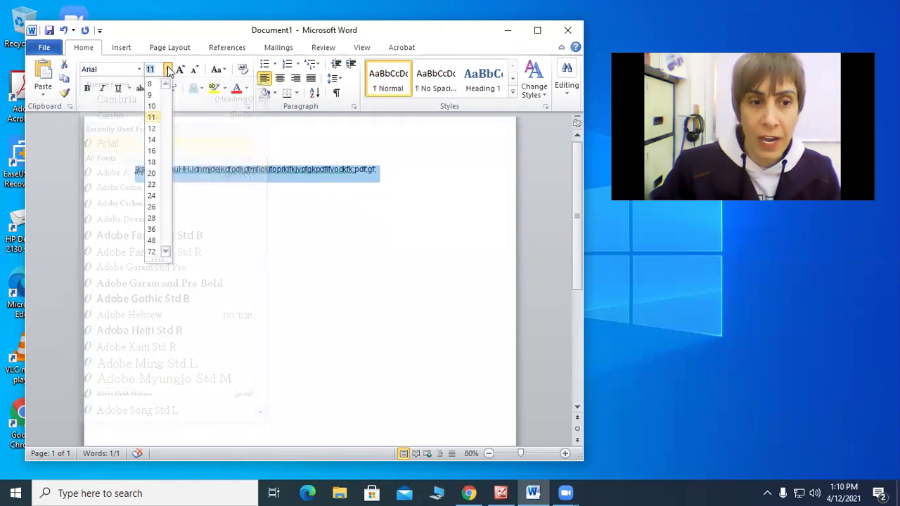
left_click(153, 195)
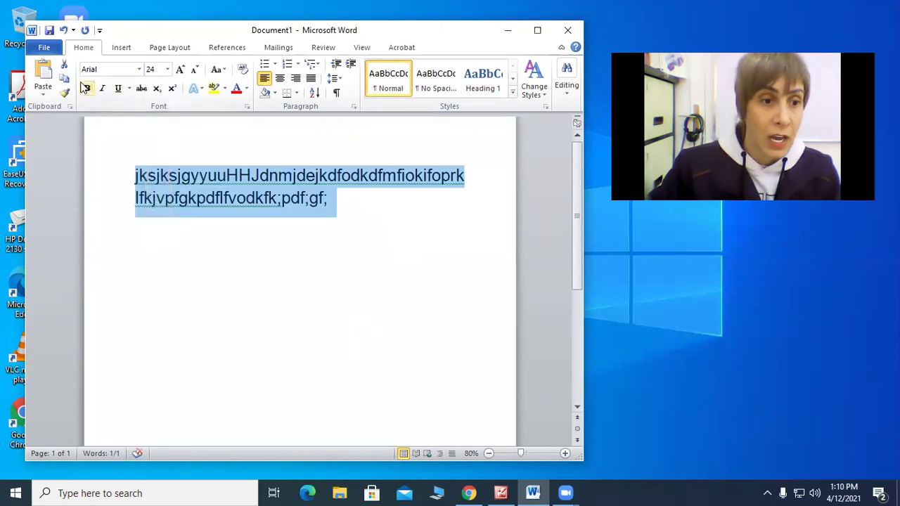
Try an underline and a red font color on the sample text
left_click(118, 89)
left_click(118, 89)
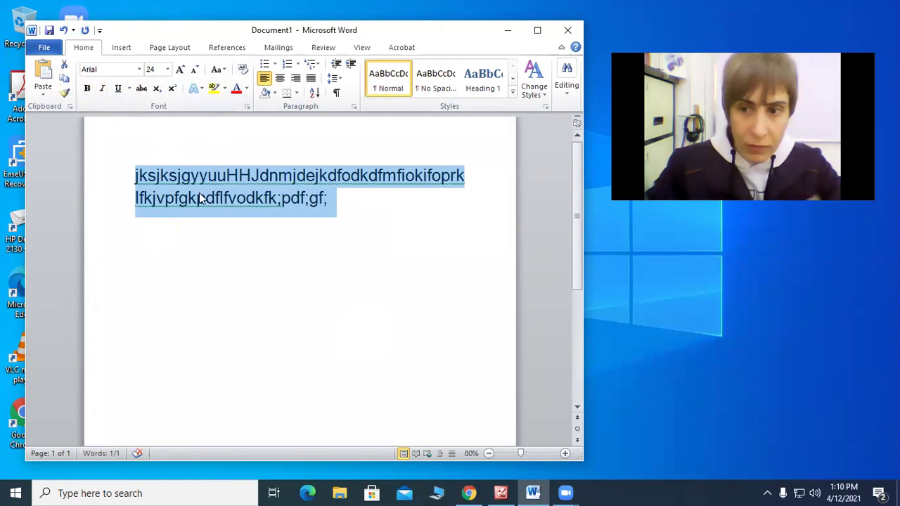
left_click(237, 90)
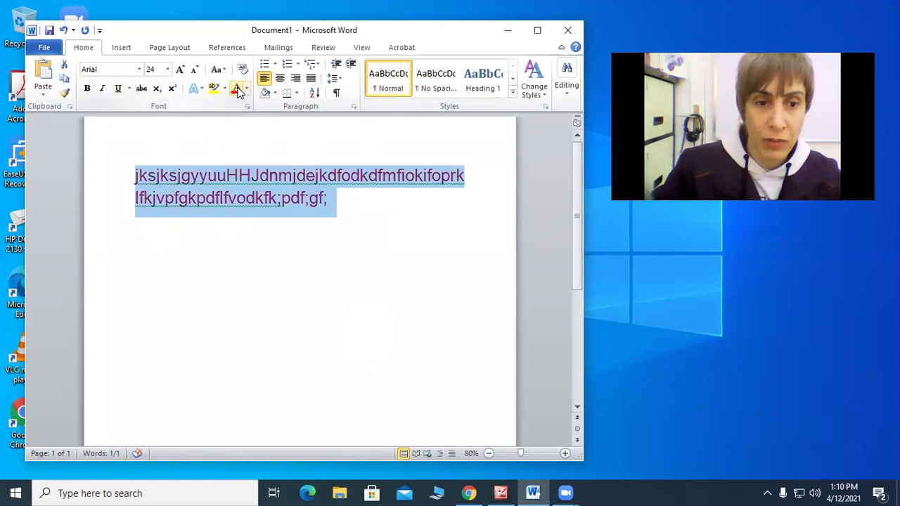
left_click(270, 270)
Select the sample text and set its font color to the standard blue
triple_click(224, 185)
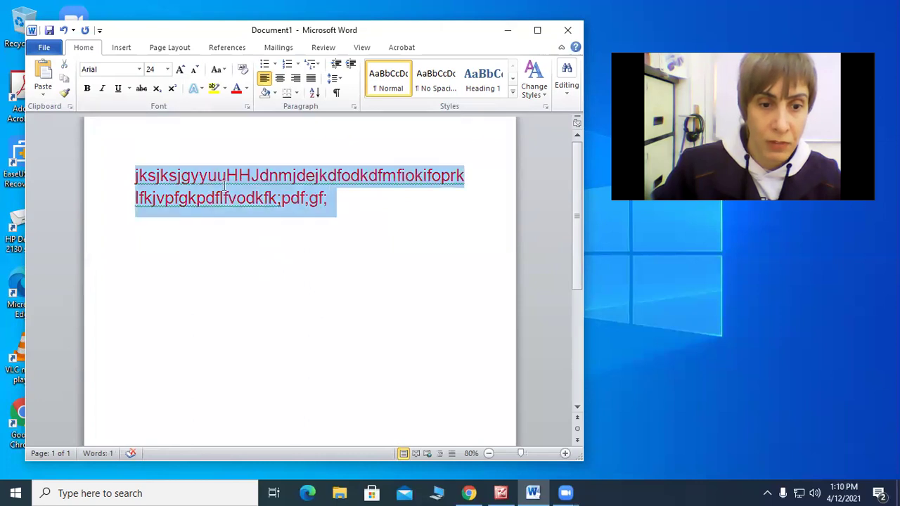
left_click(246, 89)
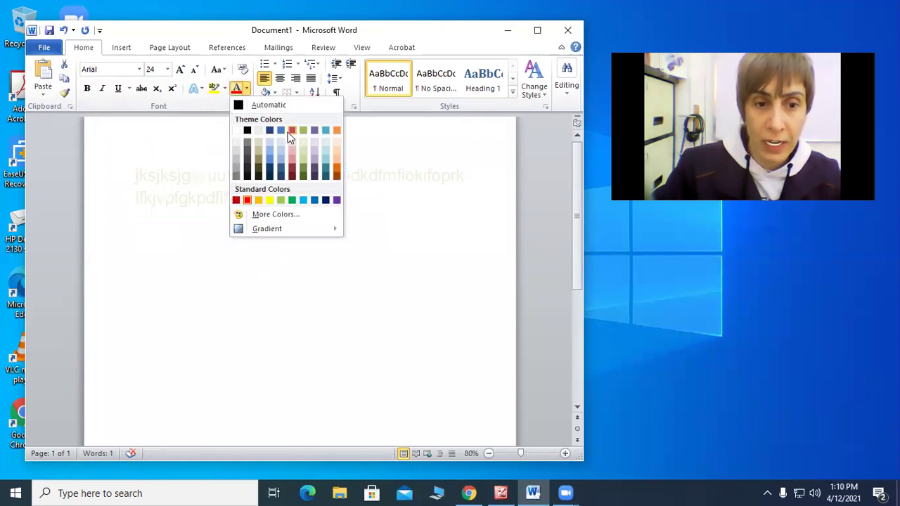
left_click(316, 201)
left_click(362, 226)
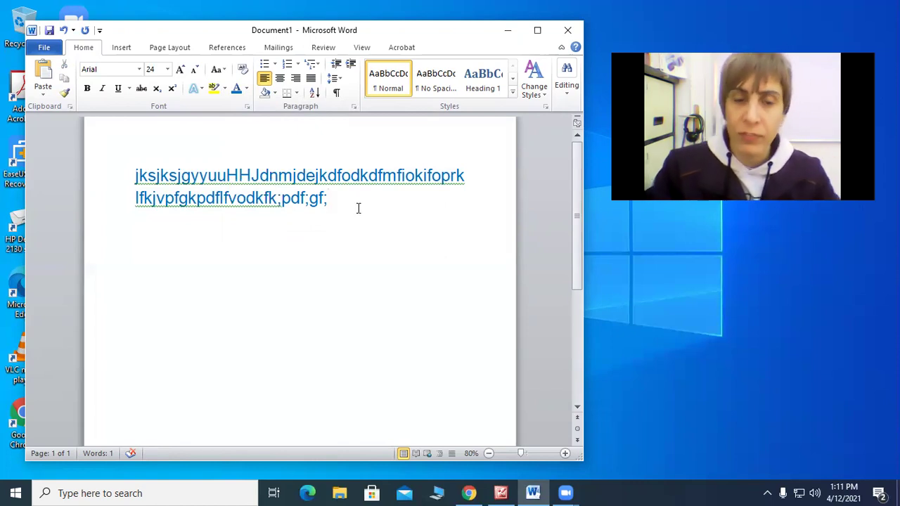
Examine the light and dark gradient variations offered for the sample text's font color
triple_click(339, 196)
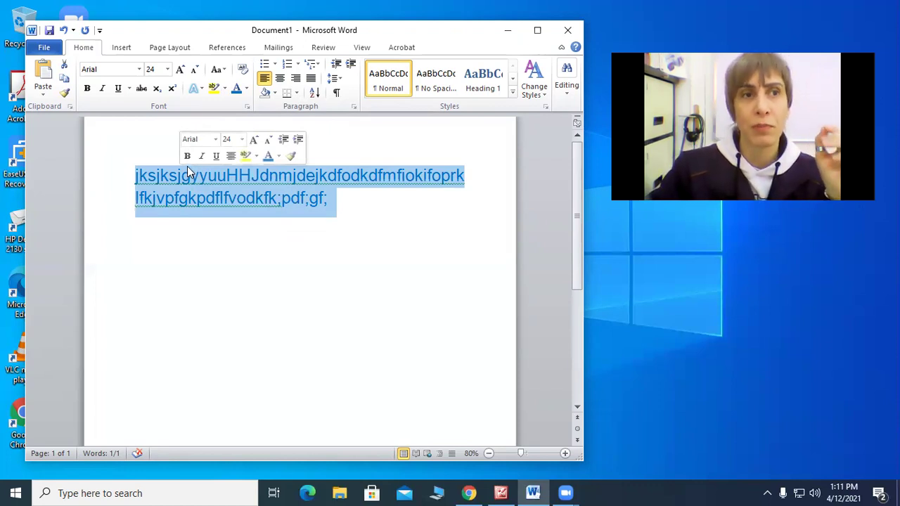
left_click(311, 223)
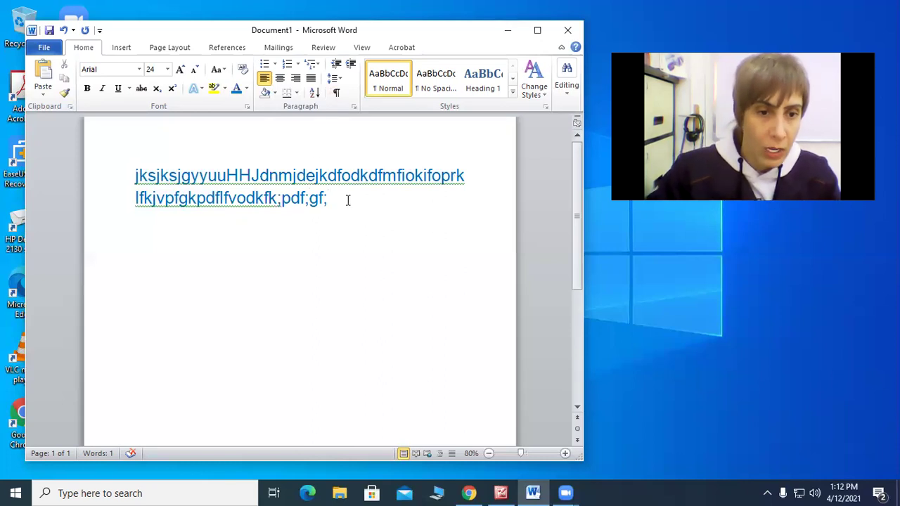
key("ctrl+a")
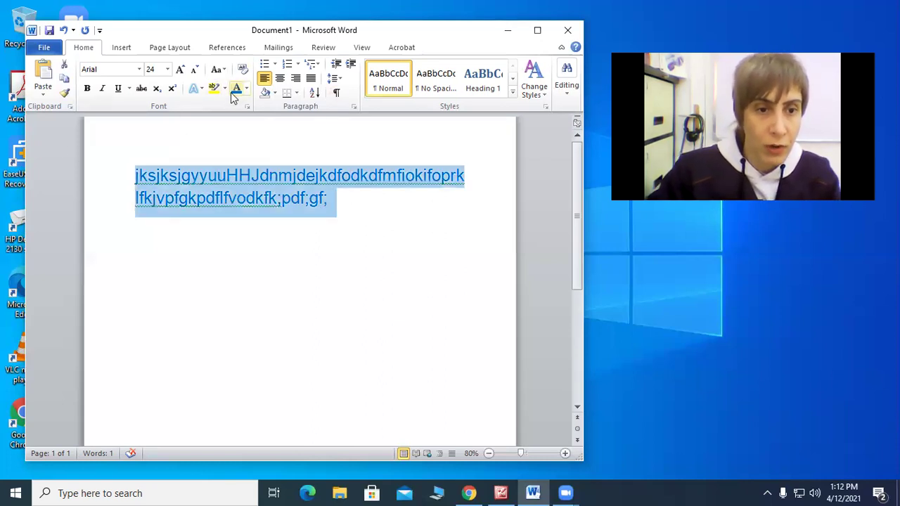
left_click(246, 89)
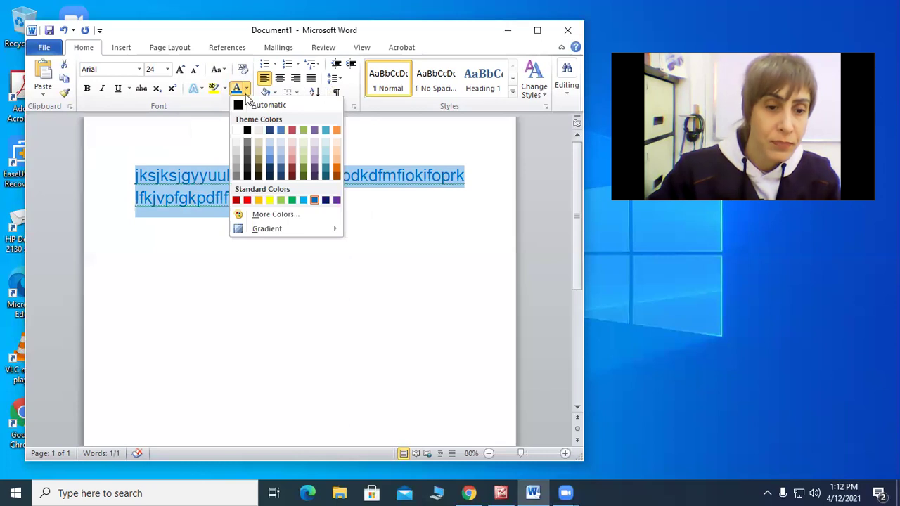
mouse_move(258, 228)
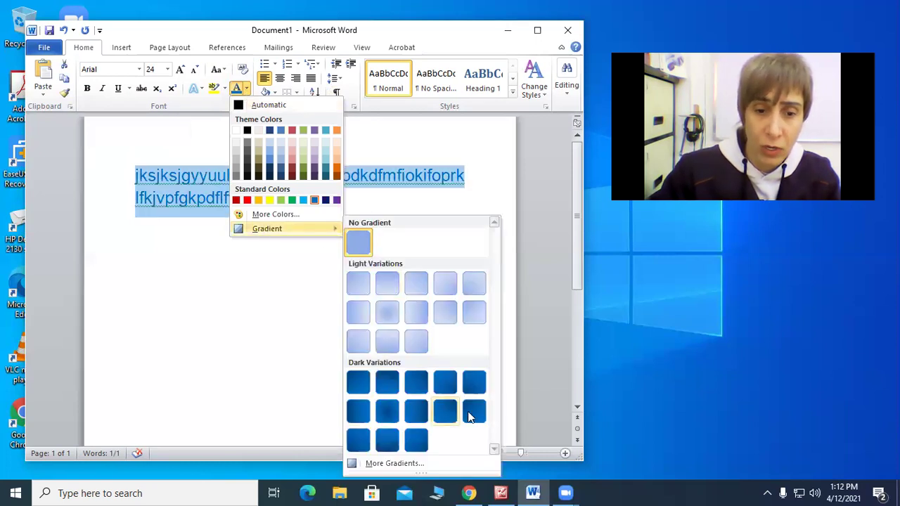
left_click(286, 254)
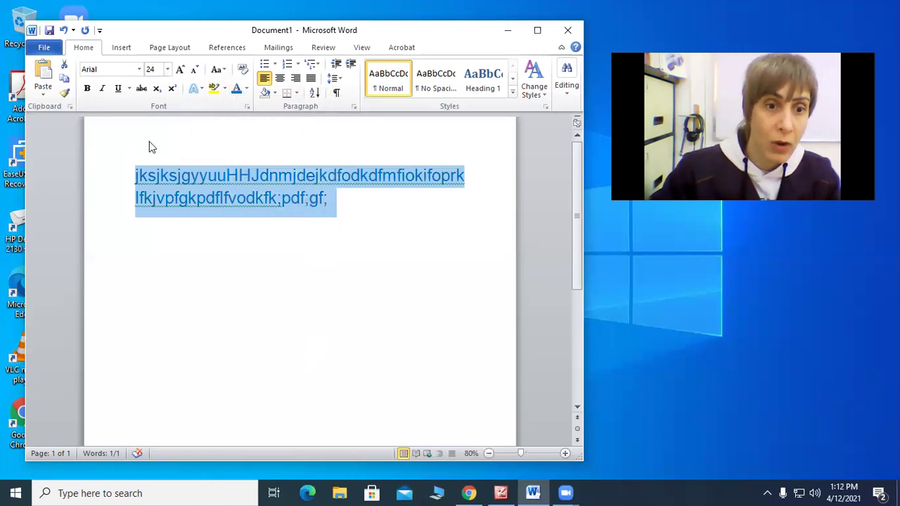
left_click(321, 201)
left_click(346, 204)
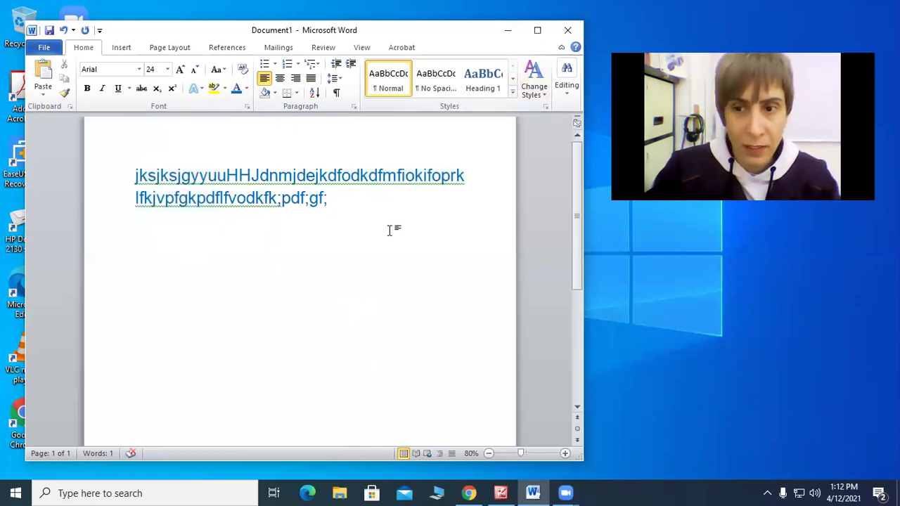
Select the sample text and try right, left and center alignment on it
scroll(417, 237, "up", 1)
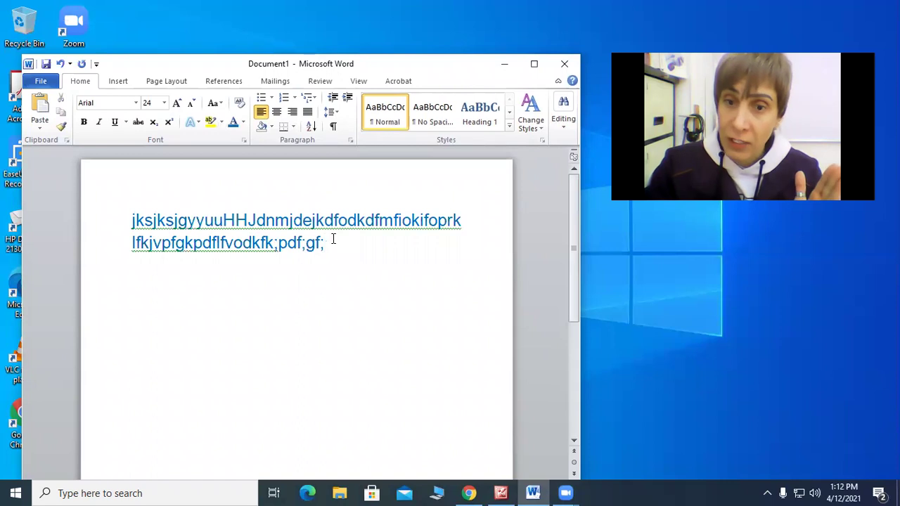
left_click_drag(354, 255, 132, 214)
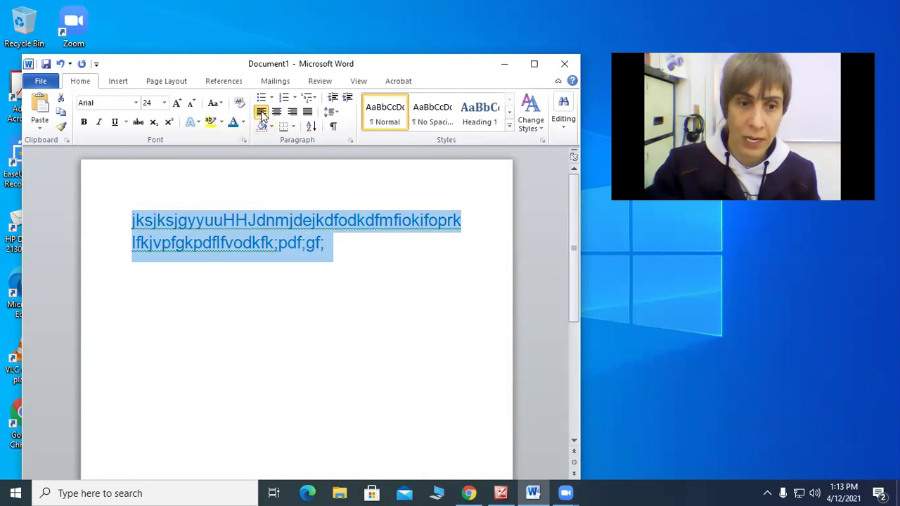
left_click(294, 113)
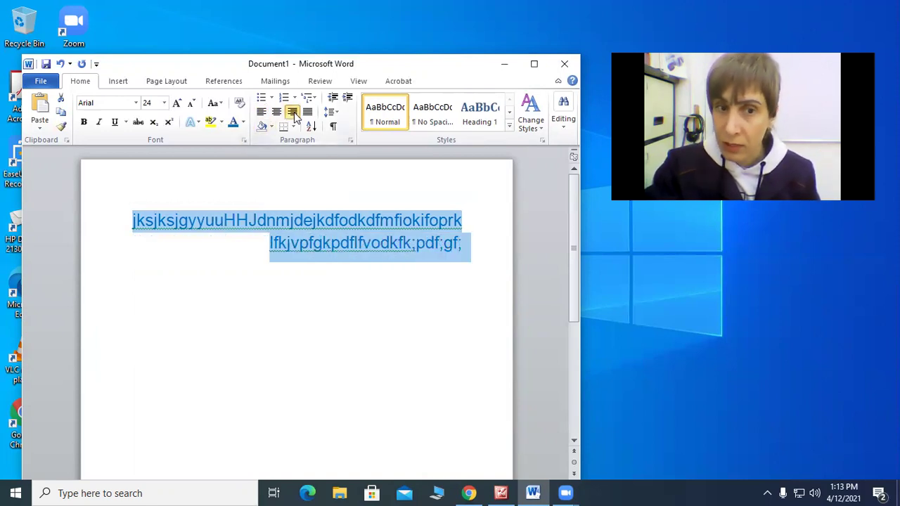
left_click(262, 113)
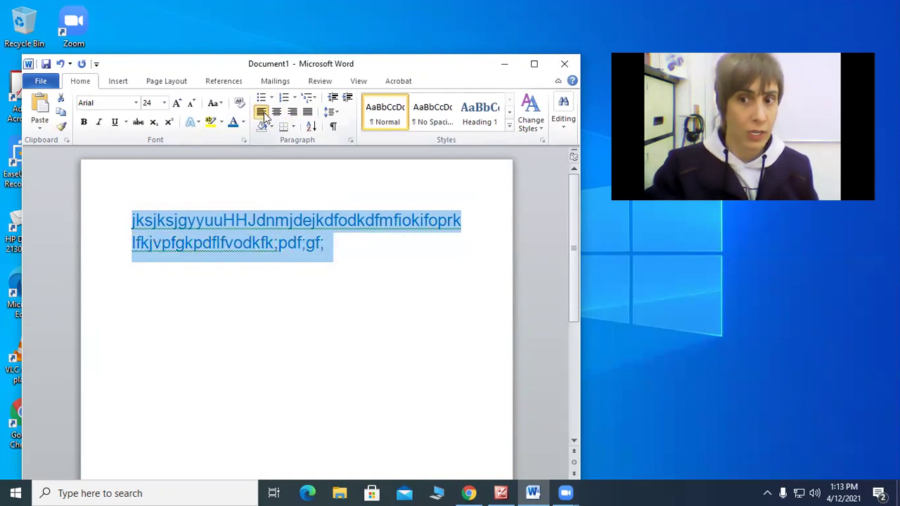
left_click(277, 113)
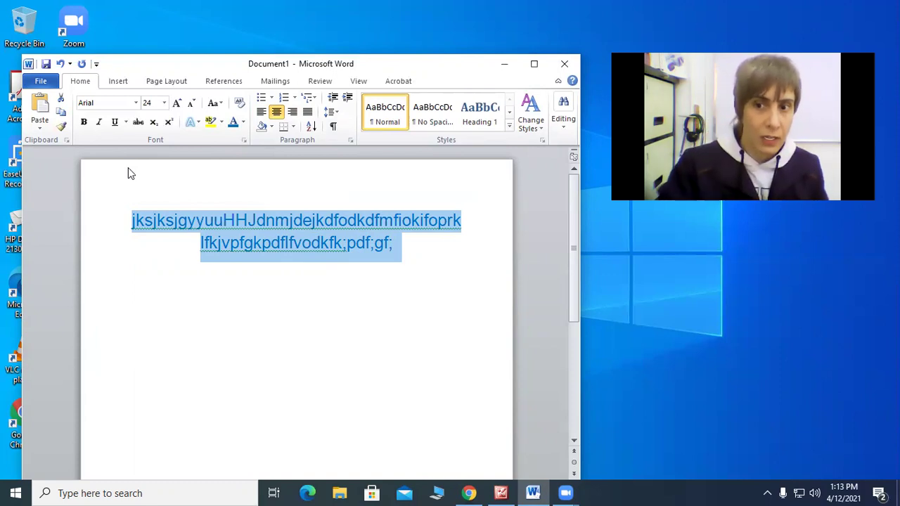
Reselect the whole sample text and align it left
left_click(213, 237)
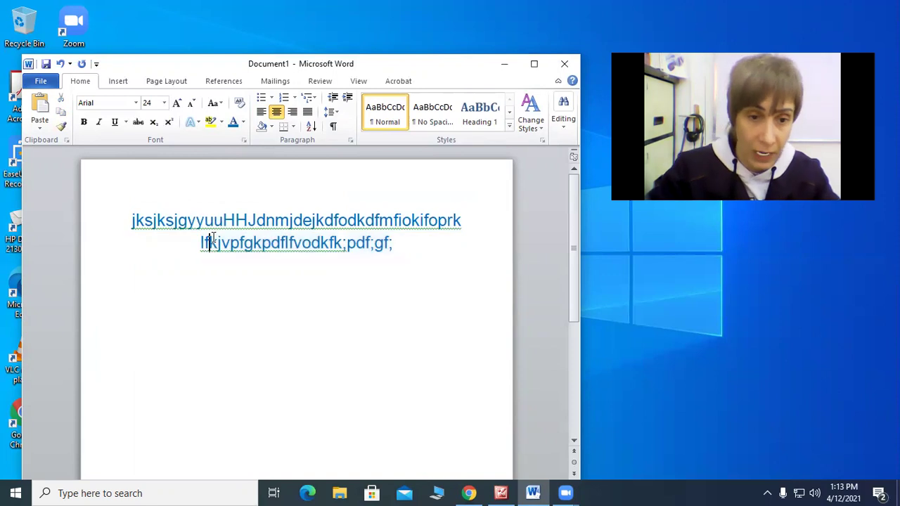
left_click(401, 242)
key("ctrl+a")
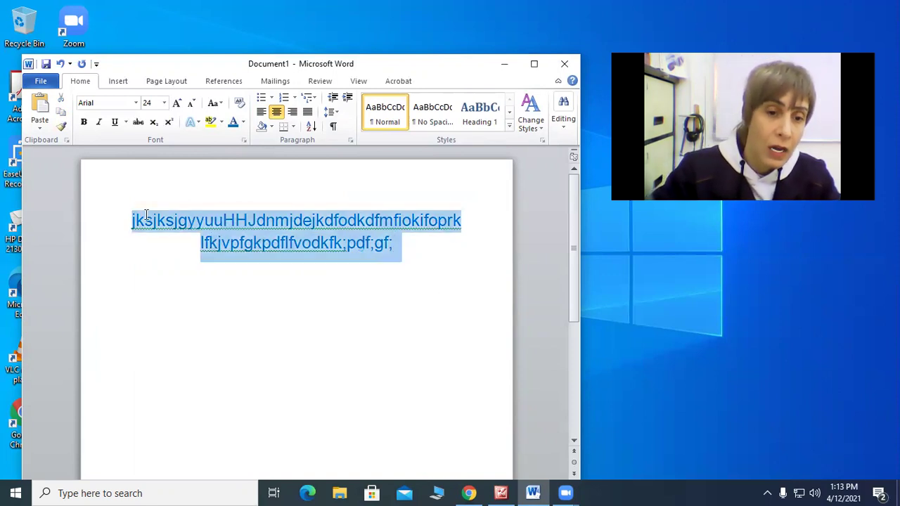
left_click(397, 246)
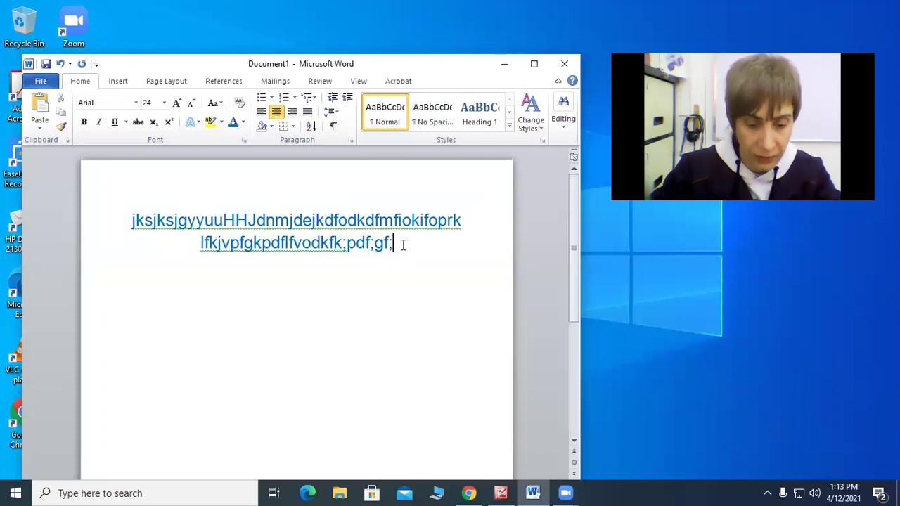
left_click_drag(406, 247, 161, 207)
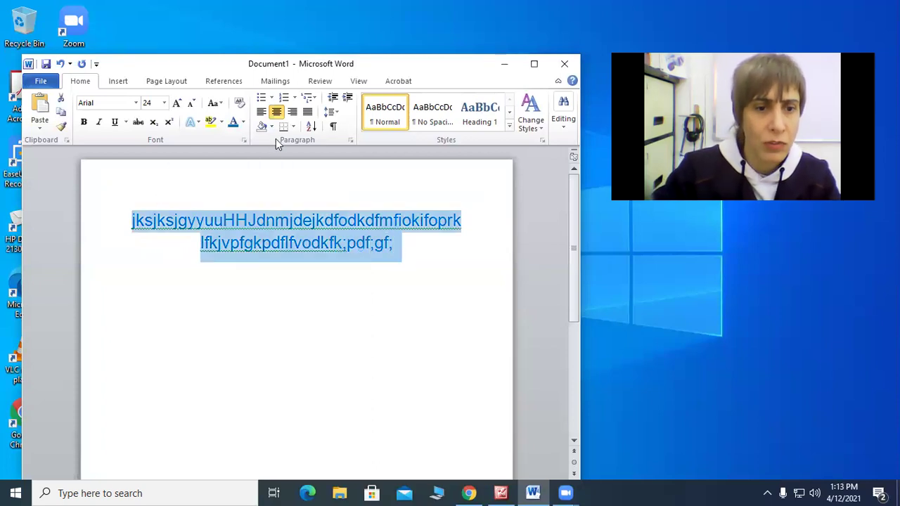
left_click(261, 113)
Extend the sample text with a long run of the letter j and add a second paragraph filled with the letter g
left_click(377, 301)
type("jjjjjjjjjjjjjjjjjjjjjjjjjjjjjjjjjjjjjjjjjjjjjjj ")
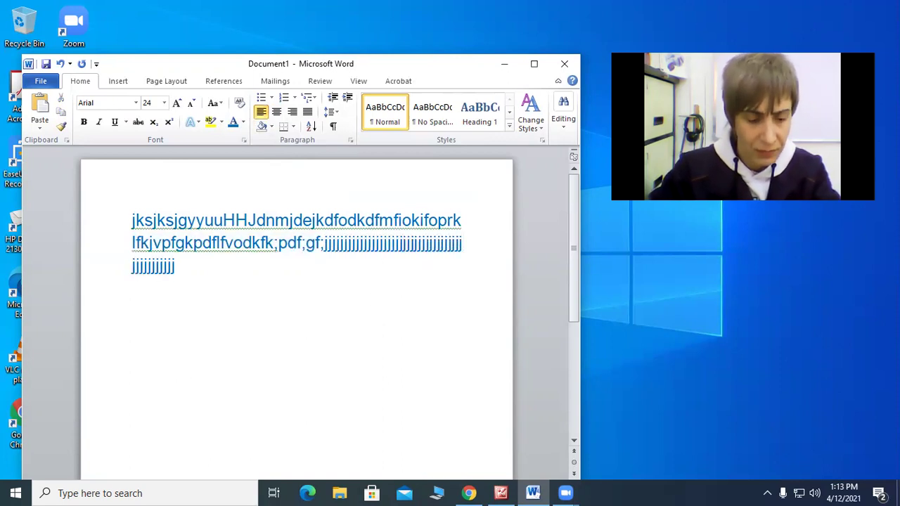
type("ggggggggggggggggg")
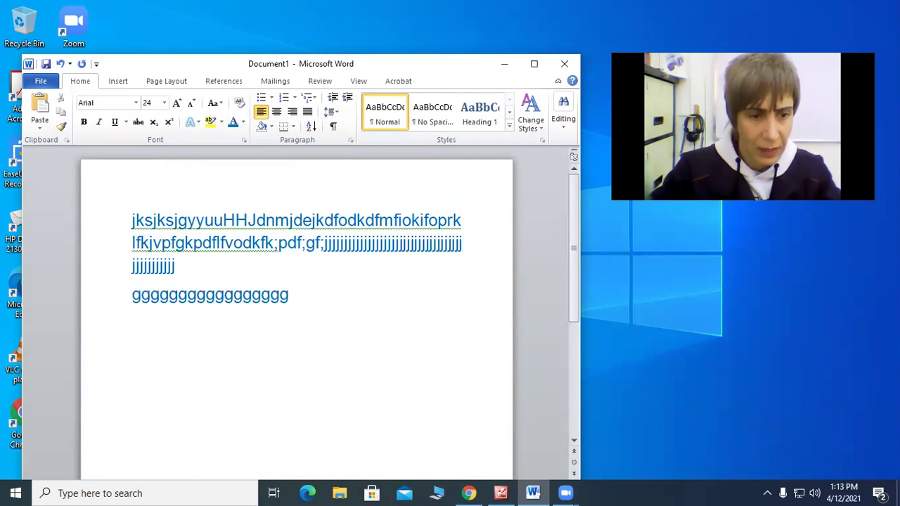
type("ggggggggggggggggggggggggg")
Add a third paragraph starting with cvvvvvvvg and fill several lines after it with the letter f
key("Return")
type("cv")
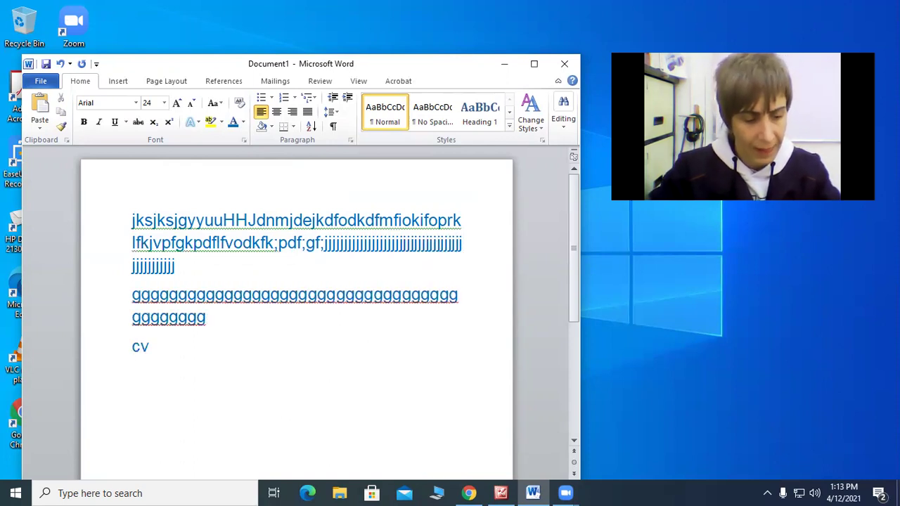
type("vvvvvvgfffffffffffffffffffff")
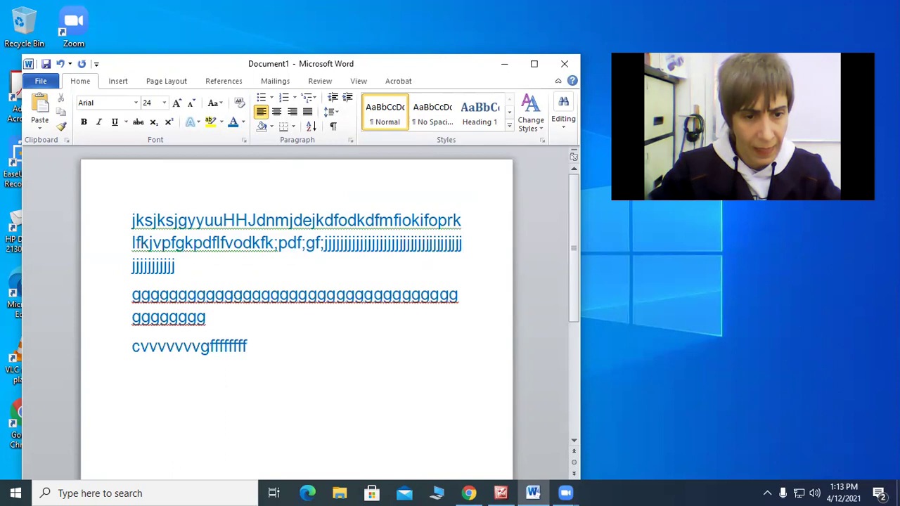
type("fffffffffffffffffffffffffffffffffffffffffffffffffffffffffffff")
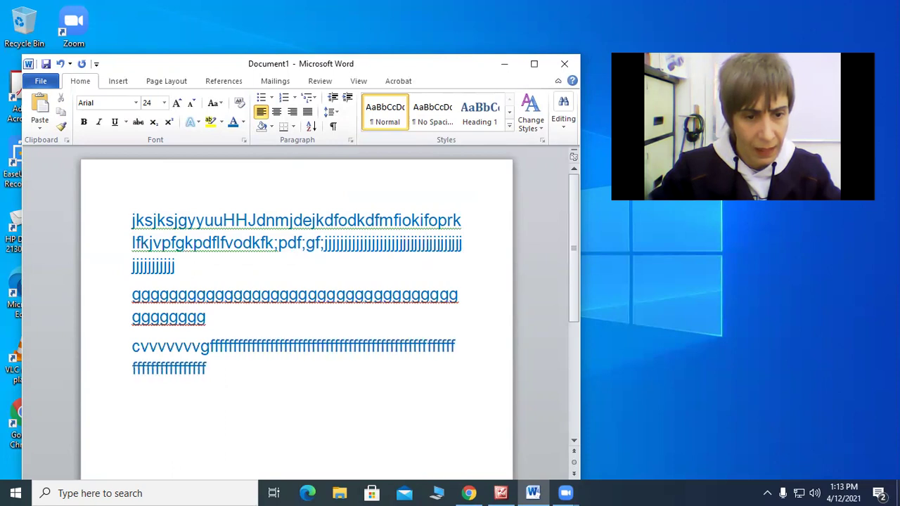
type("fffffffffffffffffffffffffffffffffffffffffffffffffffffffffffffffffff")
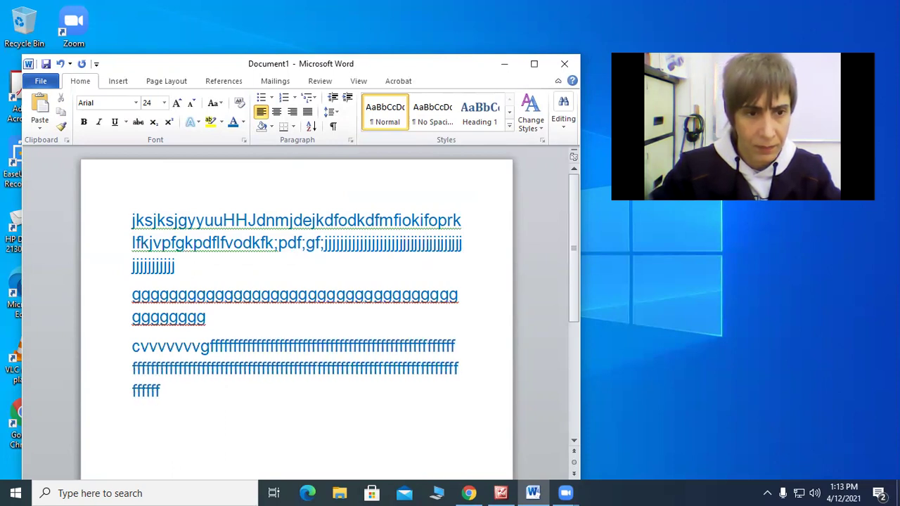
type("fffffffffffffffffffffffffffffffffffffffffffffffffff")
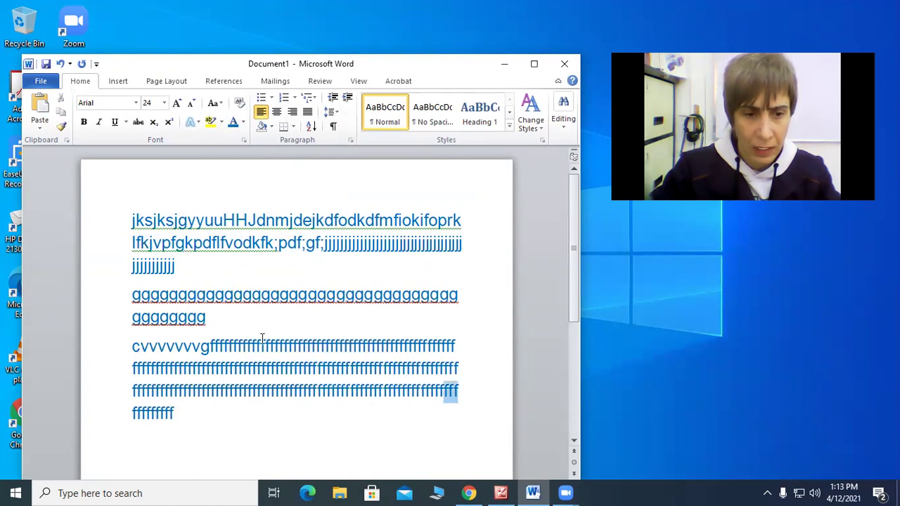
Set the font size of all three paragraphs to 18
left_click_drag(456, 411, 135, 222)
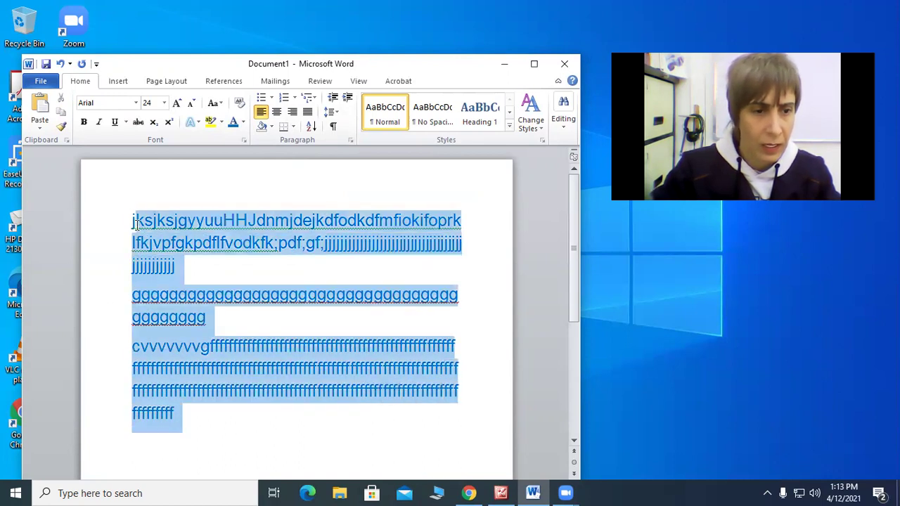
left_click(166, 102)
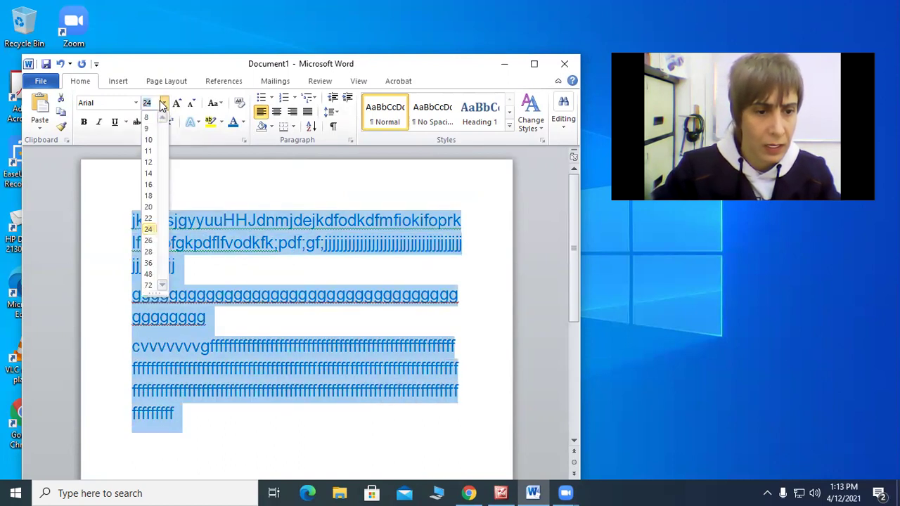
left_click(151, 198)
left_click(235, 341)
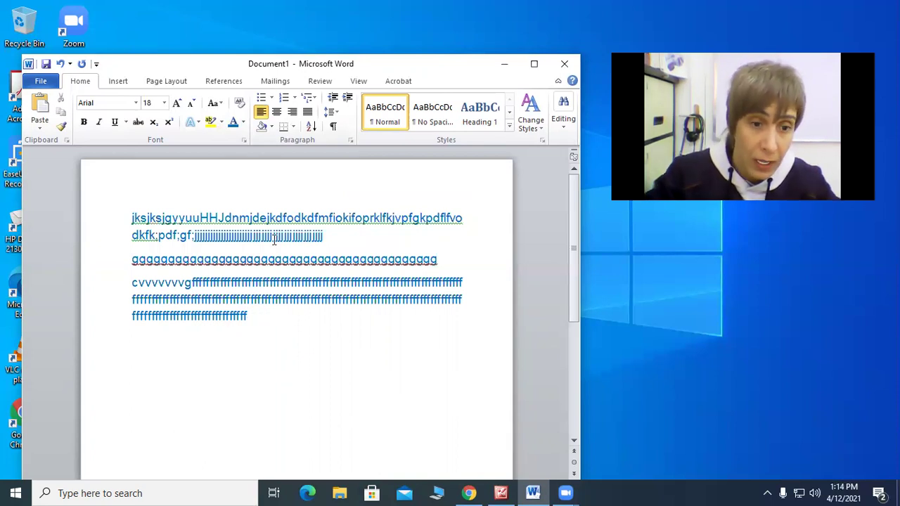
Turn all three paragraphs into a bulleted list
key("ctrl+a")
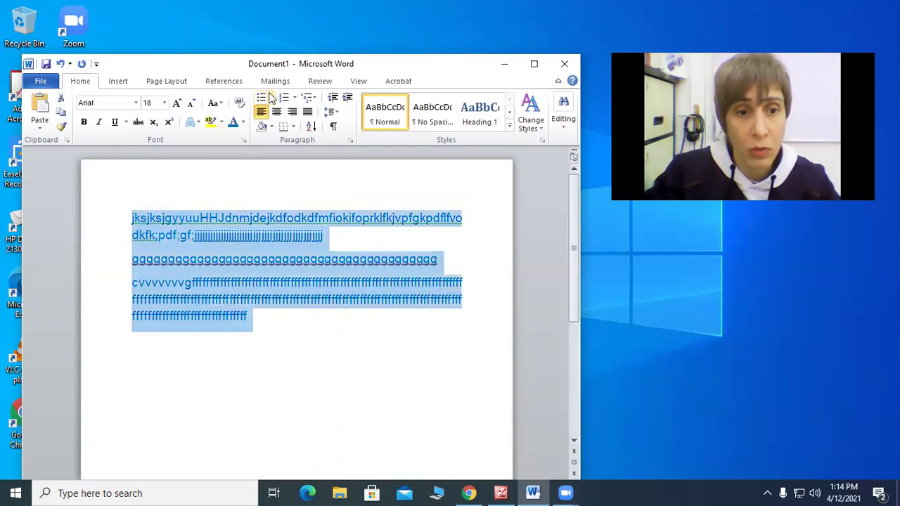
left_click(262, 101)
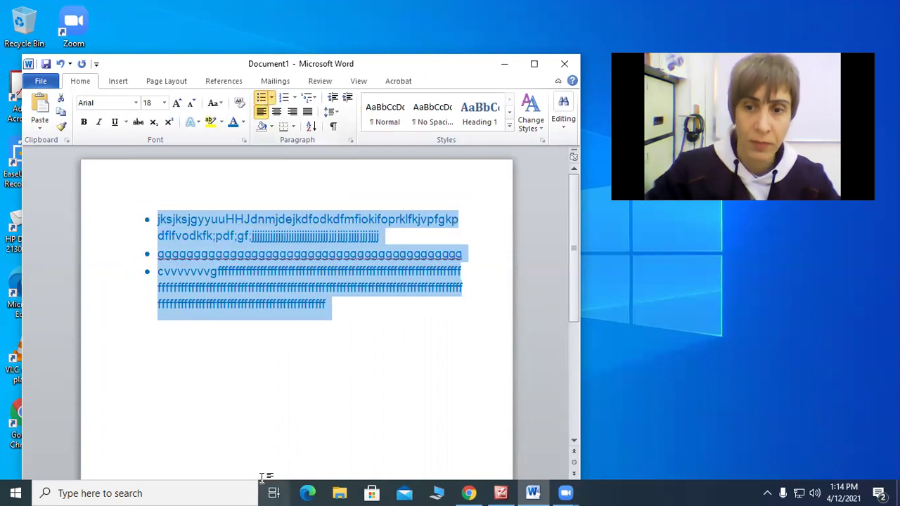
left_click(287, 392)
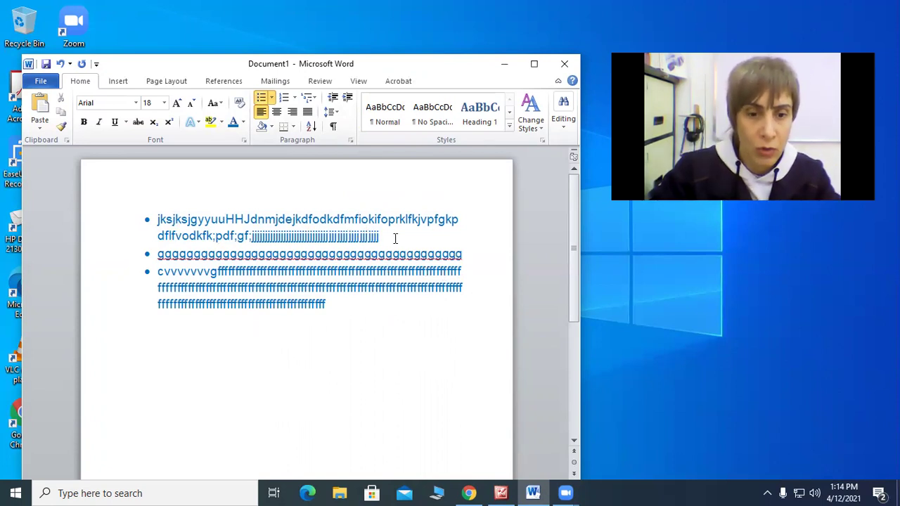
Insert a blank line without a bullet after the first and the second list items
key("Return")
key("BackSpace")
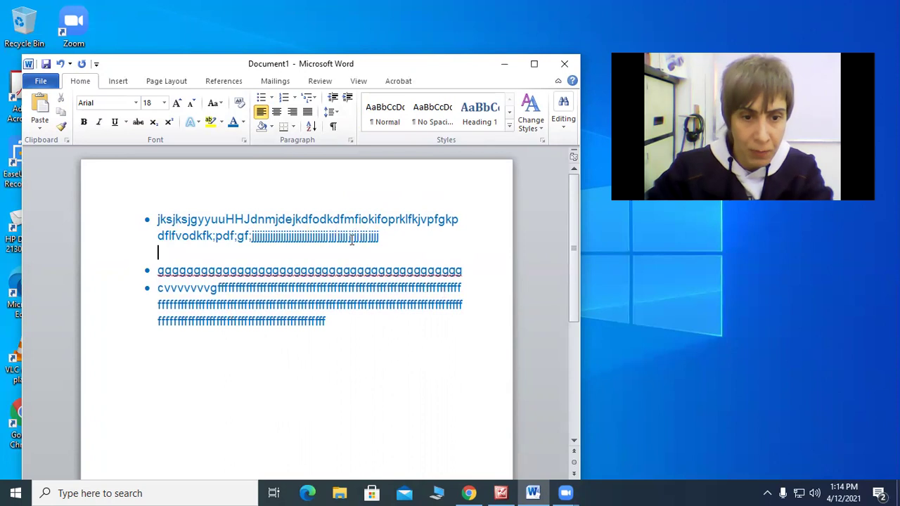
left_click(471, 270)
key("Return")
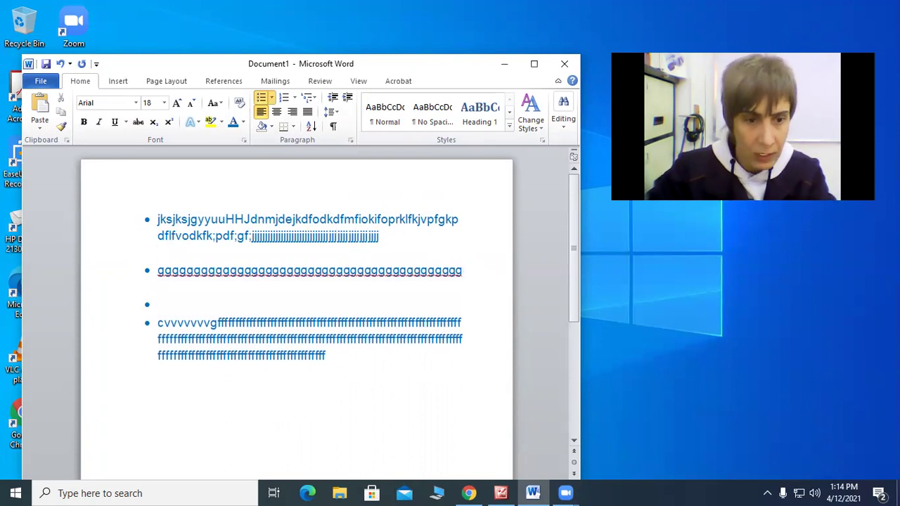
key("BackSpace")
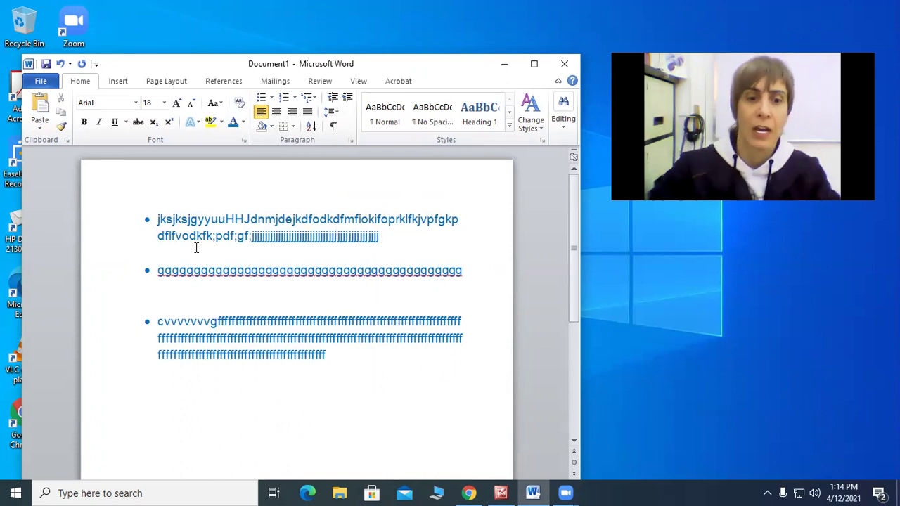
key("BackSpace")
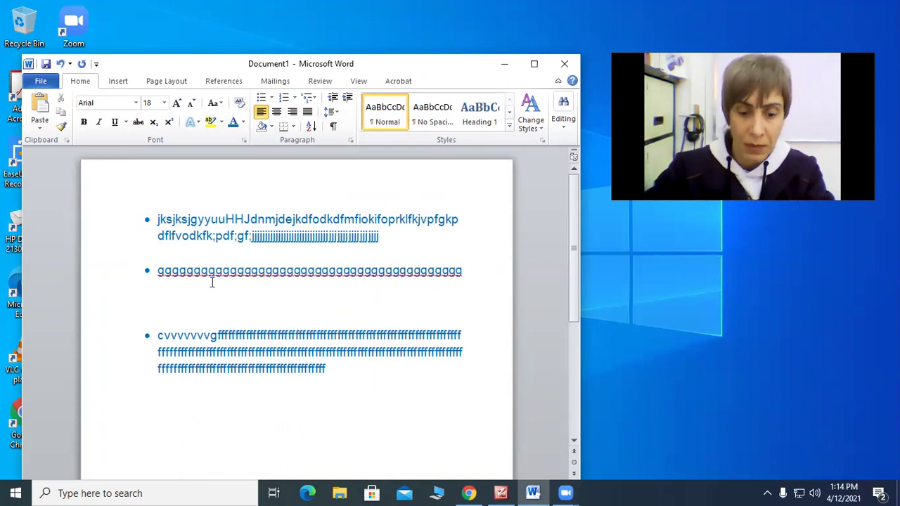
key("BackSpace")
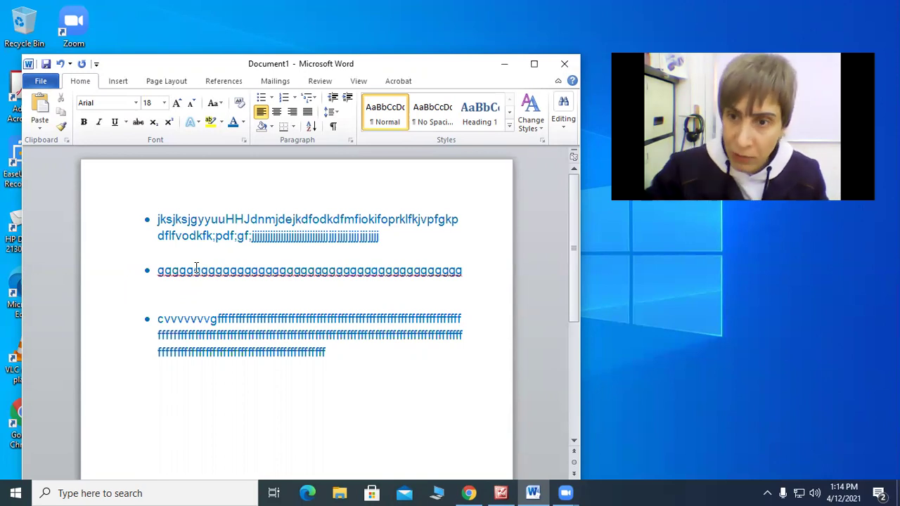
left_click(377, 270)
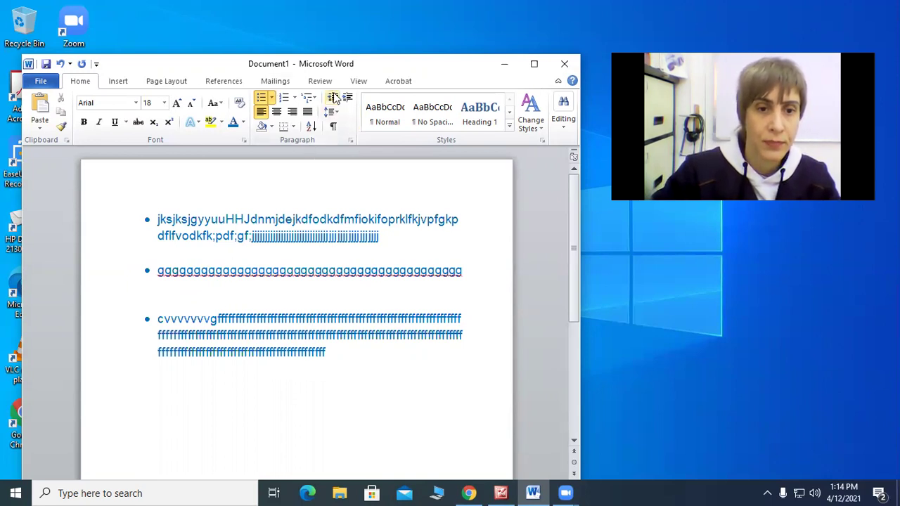
left_click_drag(352, 361, 150, 225)
left_click(260, 299)
Add blank space after the third list item and remove the bullet from the new line
scroll(302, 311, "down", 3)
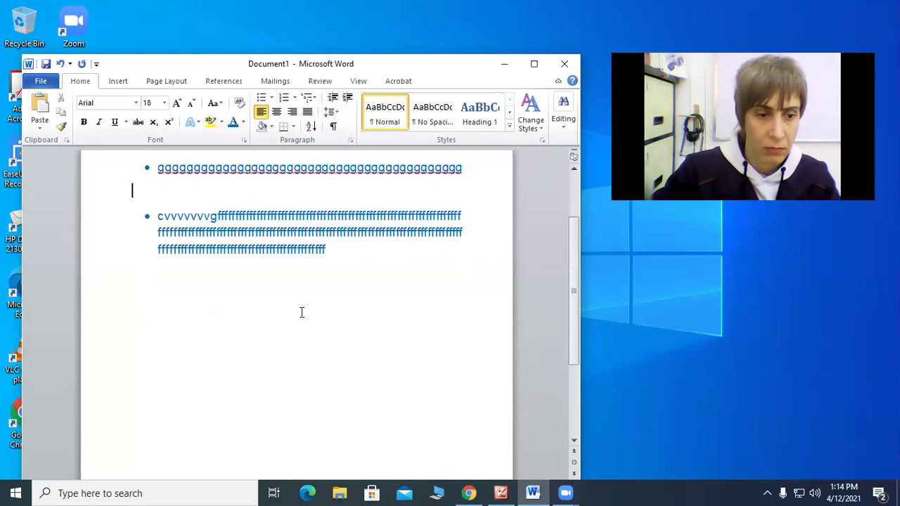
left_click(330, 198)
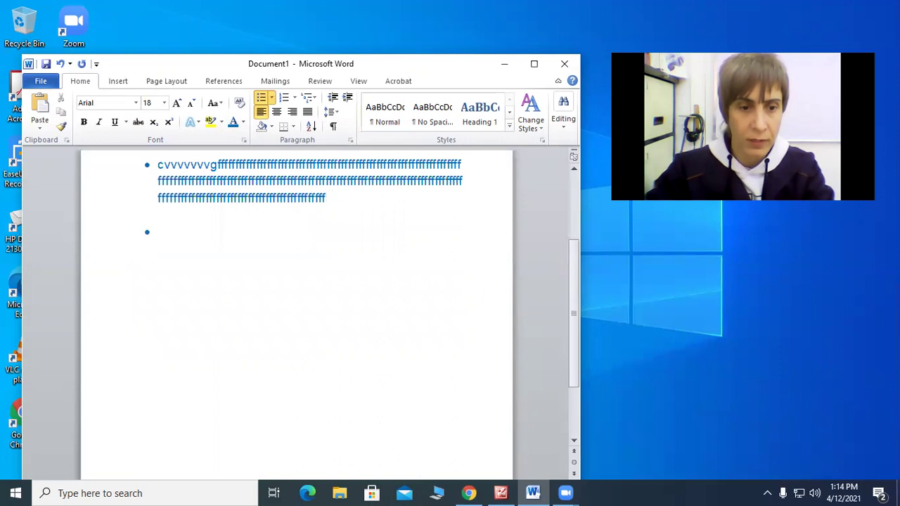
key("BackSpace")
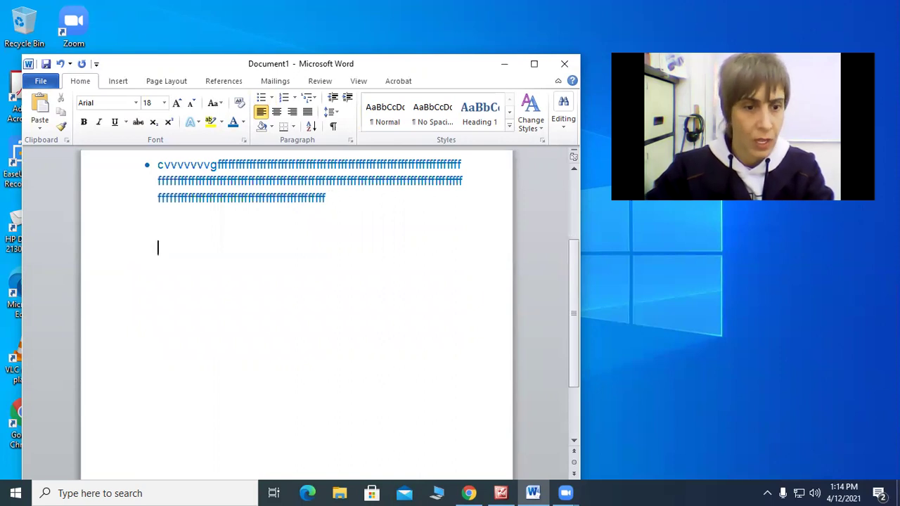
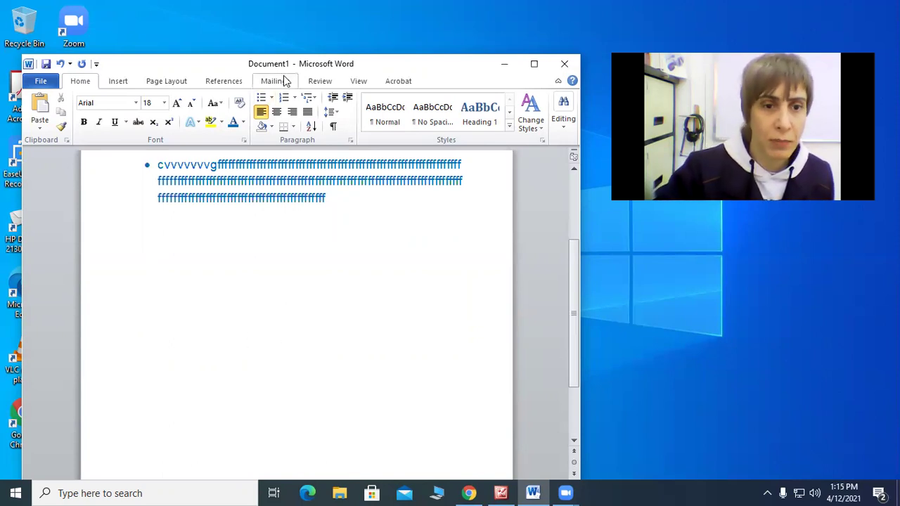
Move the Picture1 file onto the empty desktop area beside the document window, shifting the window so both are in view
left_click_drag(290, 65, 361, 25)
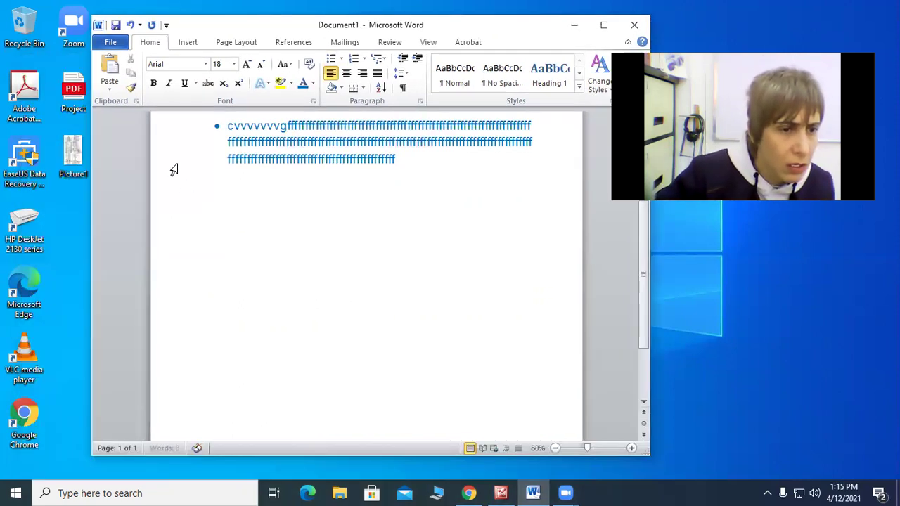
left_click_drag(73, 156, 739, 311)
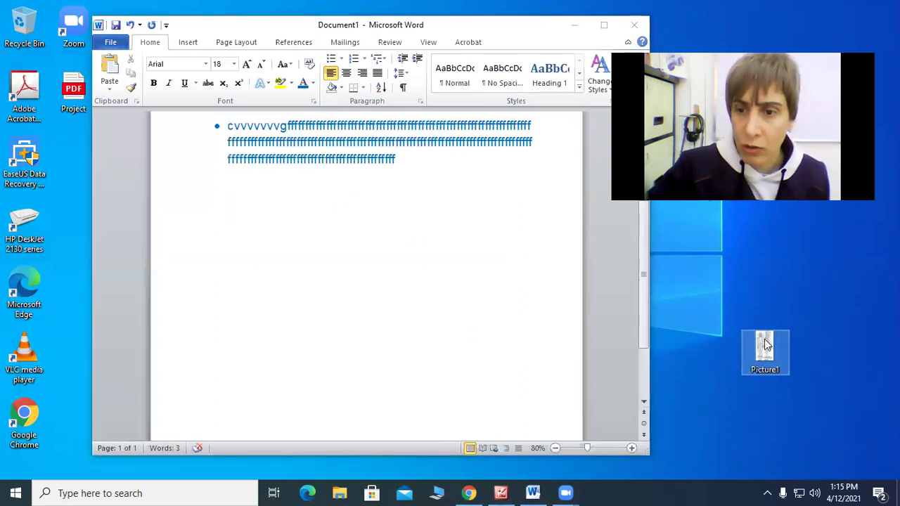
left_click_drag(359, 28, 282, 41)
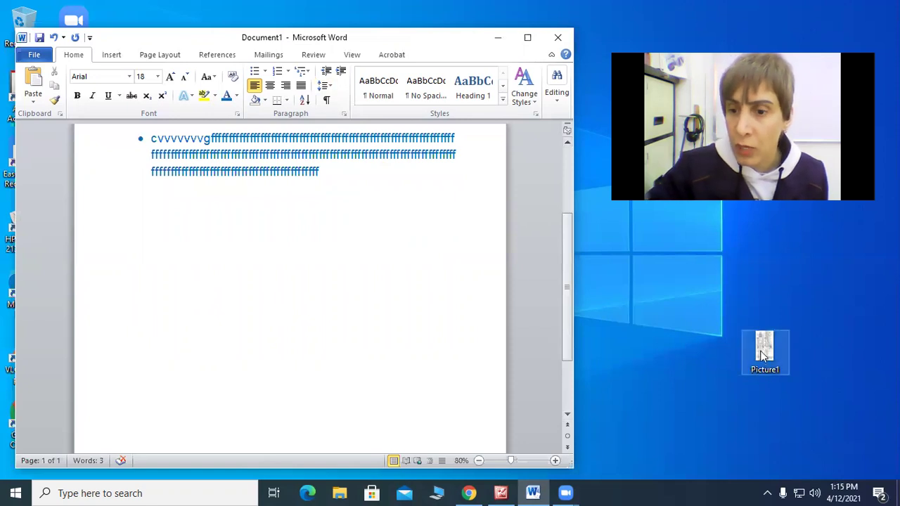
Insert the Picture1 file from the desktop into the document below the third list item
left_click_drag(763, 359, 443, 354)
left_click_drag(261, 297, 268, 296)
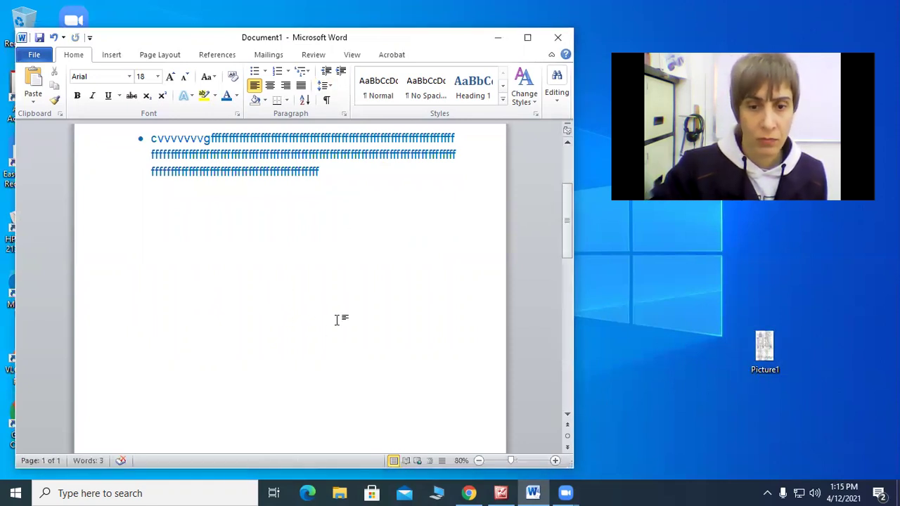
scroll(342, 316, "down", 10)
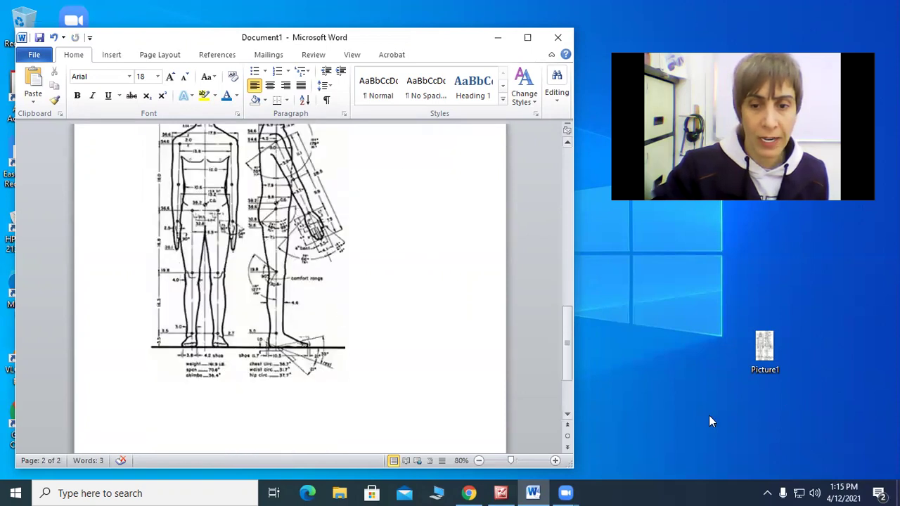
scroll(317, 309, "up", 2)
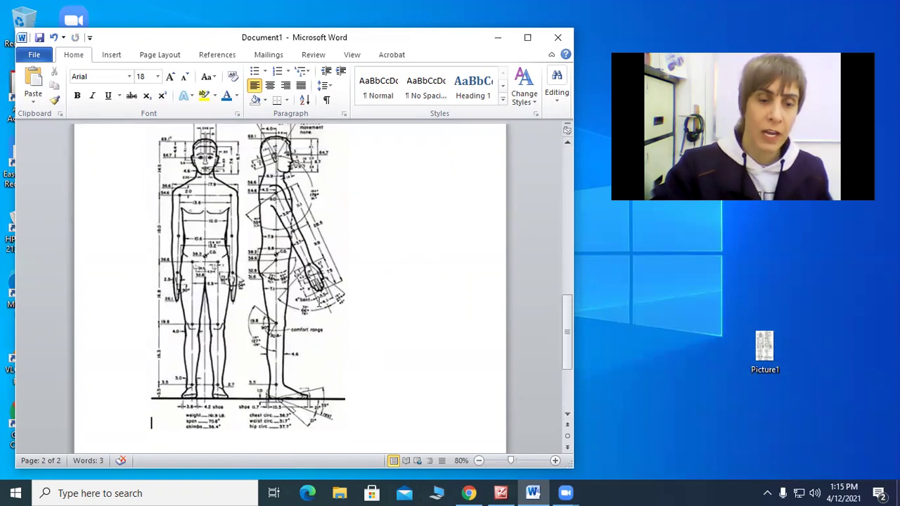
scroll(343, 299, "up", 1)
Try to move the inserted picture freely to another spot in the document
left_click(258, 227)
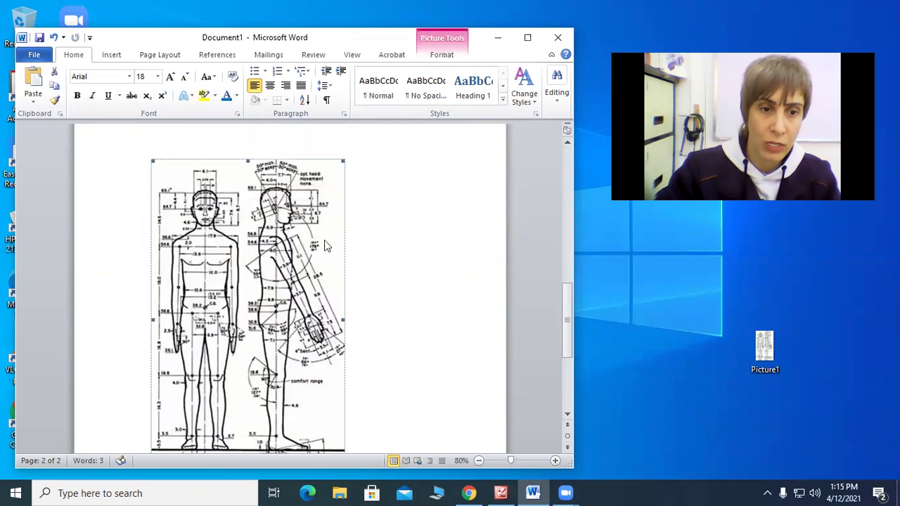
left_click_drag(289, 264, 389, 263)
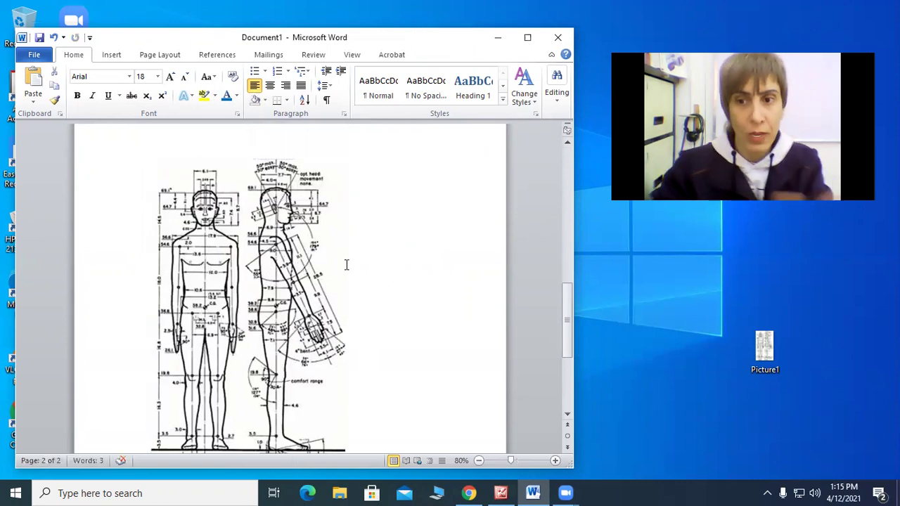
left_click_drag(231, 252, 479, 249)
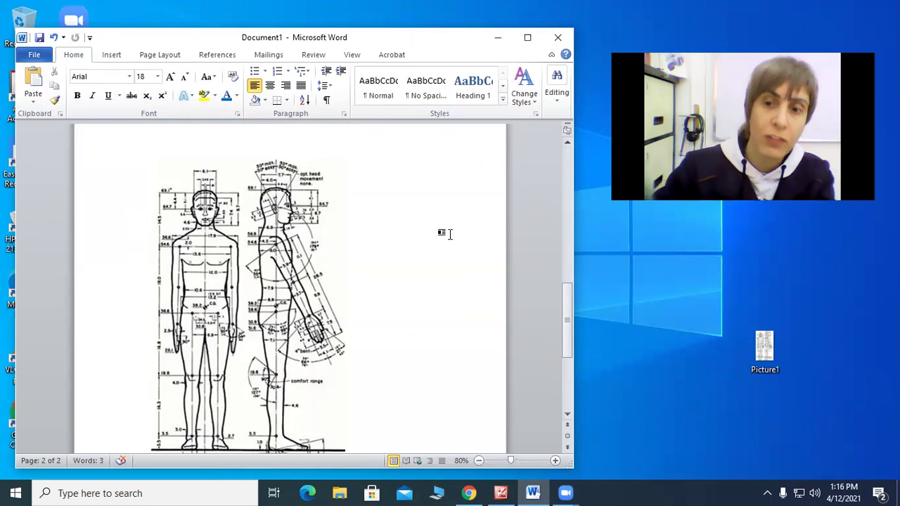
scroll(436, 236, "up", 10)
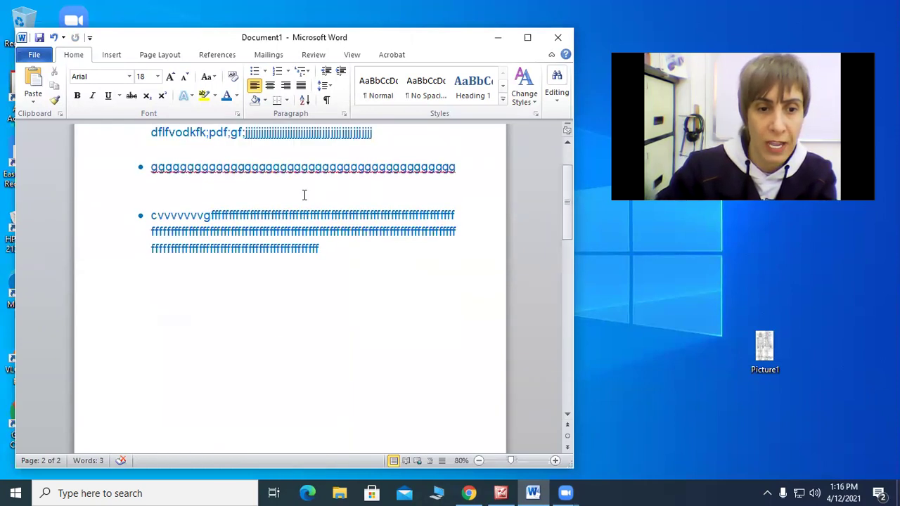
scroll(257, 253, "down", 10)
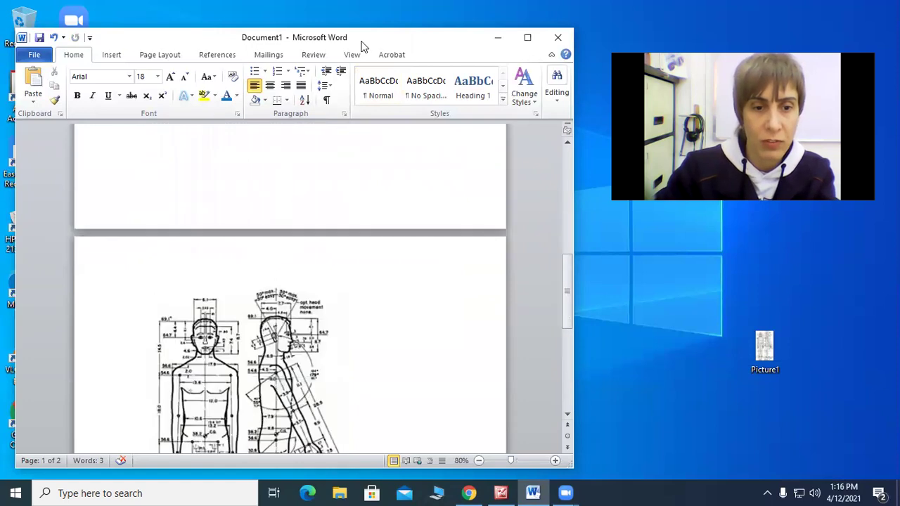
left_click(280, 344)
key("Escape")
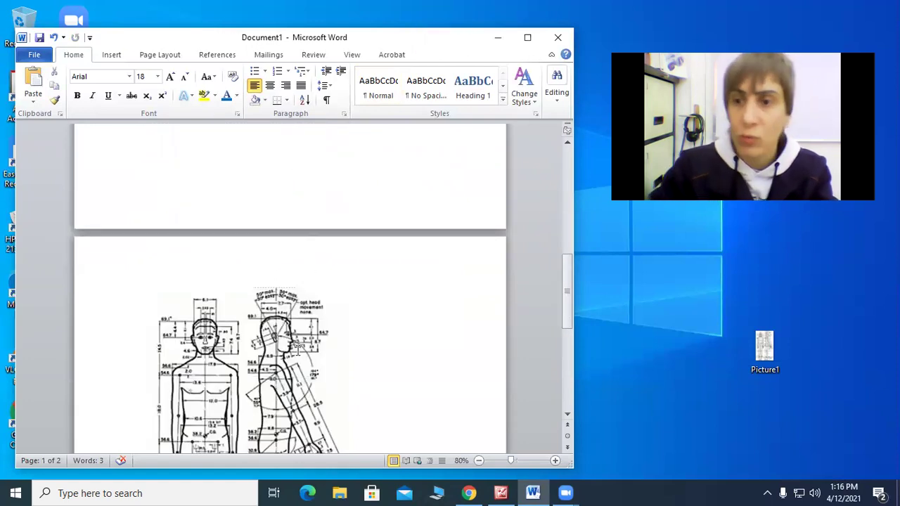
Shrink only the picture's width, then only its height, undoing each distortion
scroll(308, 351, "down", 3)
left_click(262, 297)
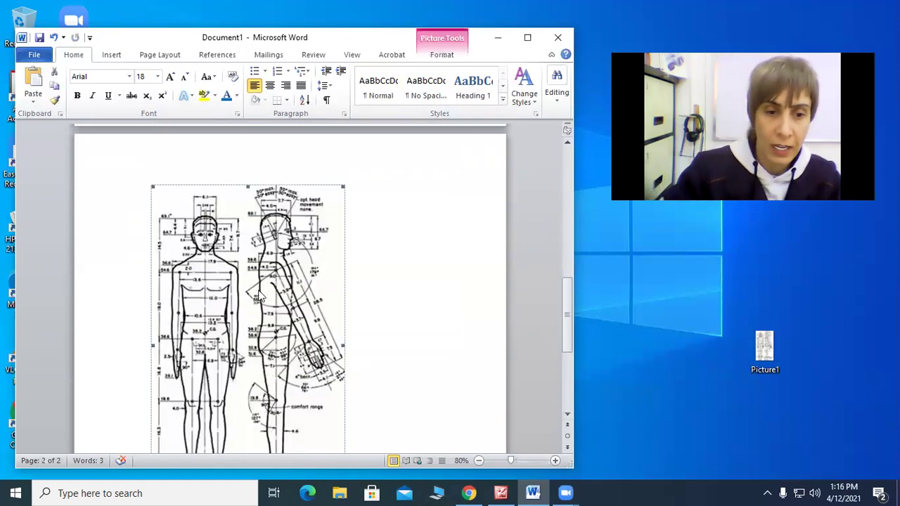
scroll(369, 296, "down", 1)
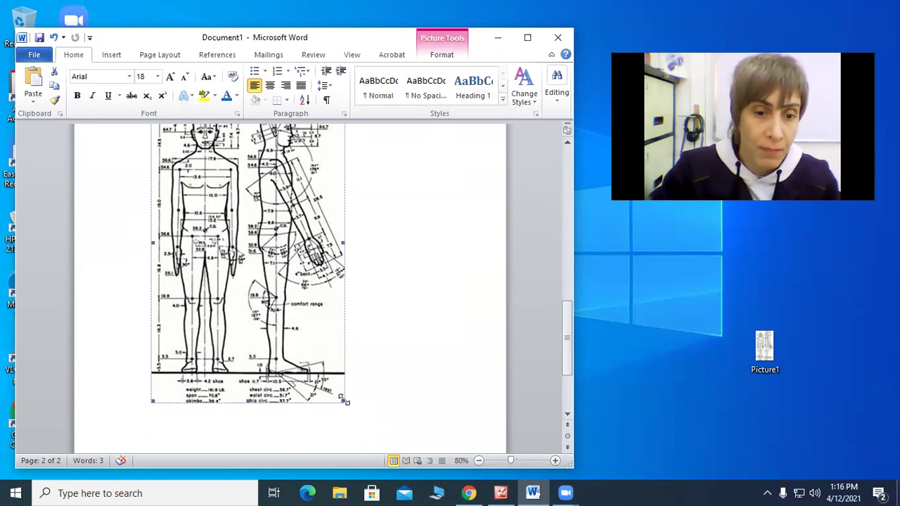
scroll(368, 382, "up", 1)
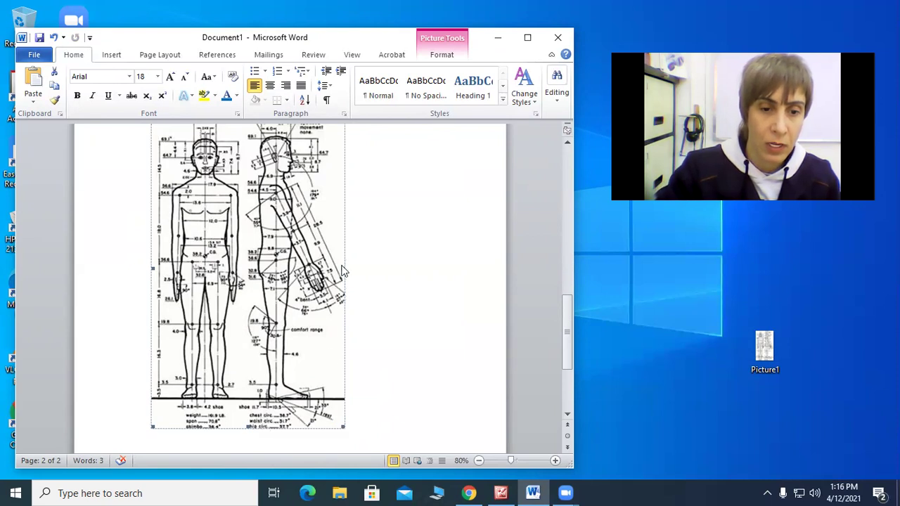
left_click_drag(345, 271, 276, 270)
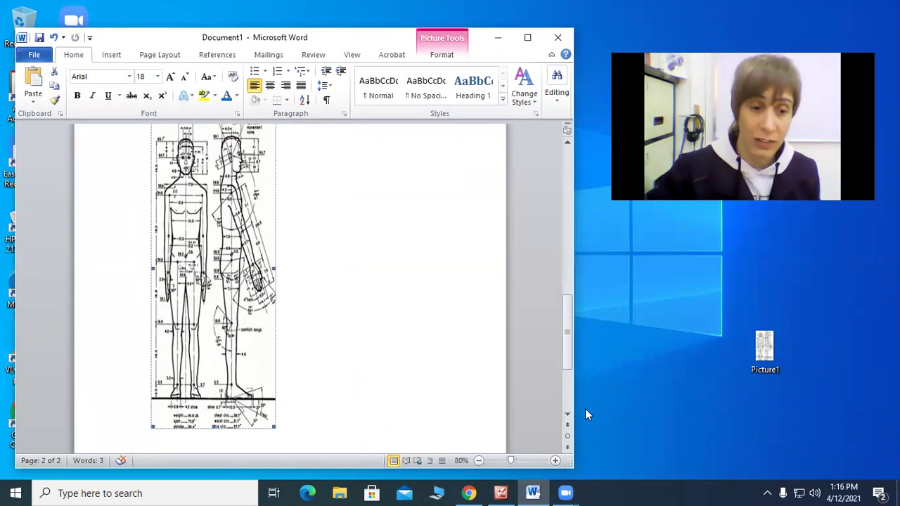
key("ctrl+z")
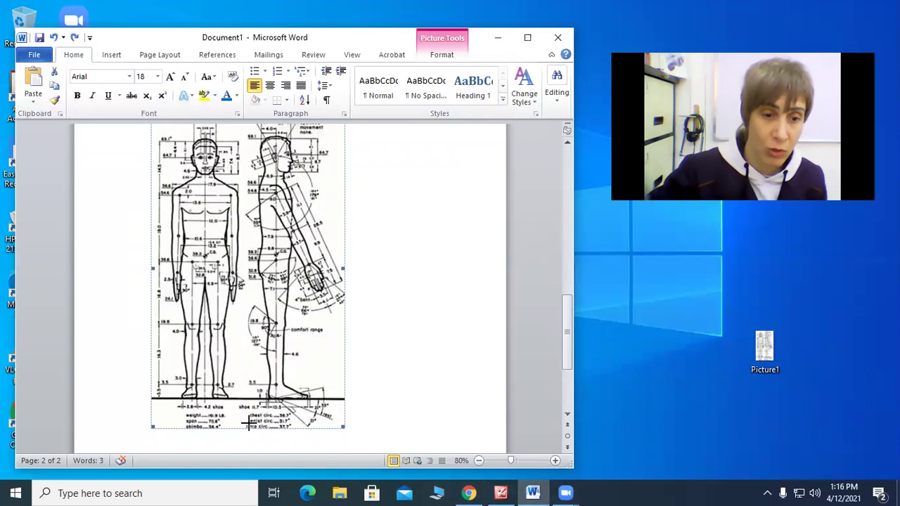
left_click_drag(247, 422, 260, 240)
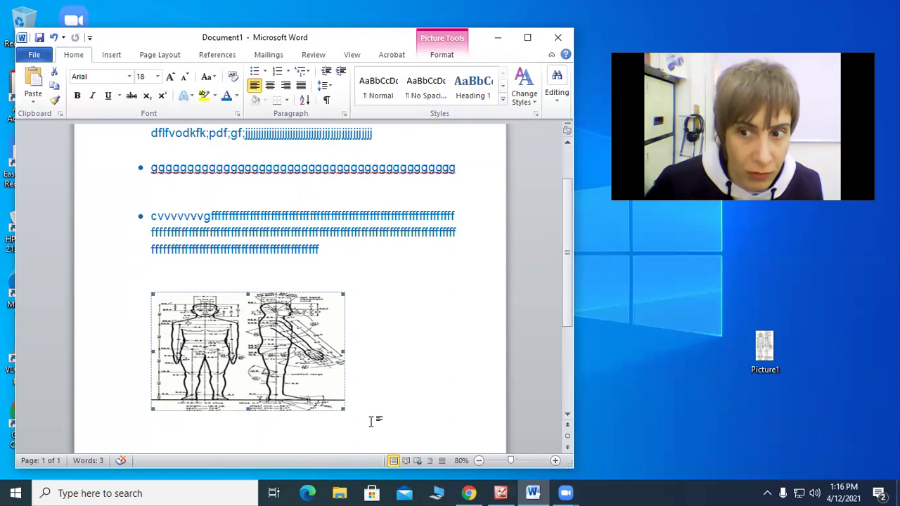
key("ctrl+z")
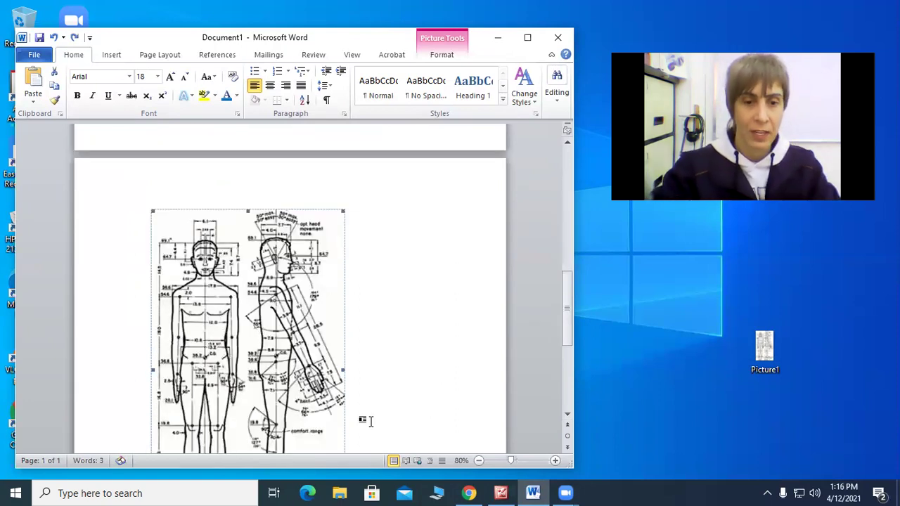
Scale the picture down proportionally to about 4.35" high by 2.62" wide, so it fits below the list
scroll(341, 225, "down", 2)
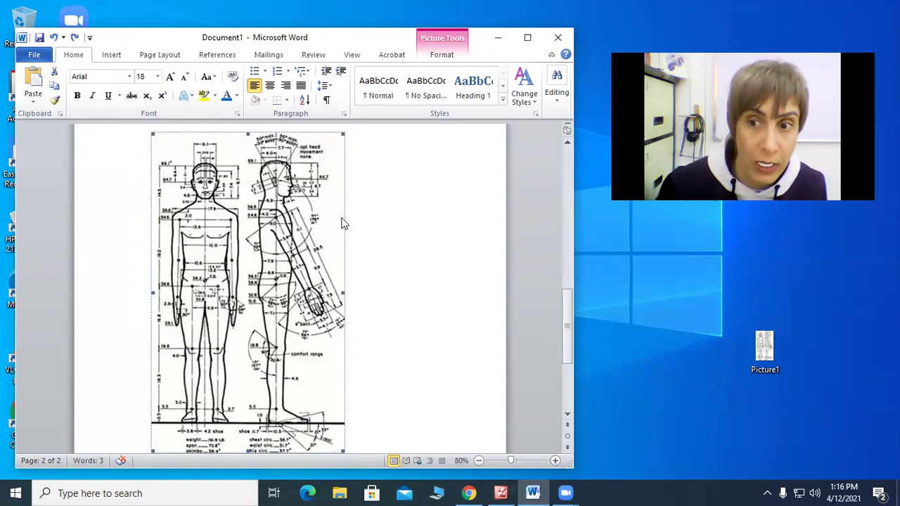
scroll(350, 297, "down", 2)
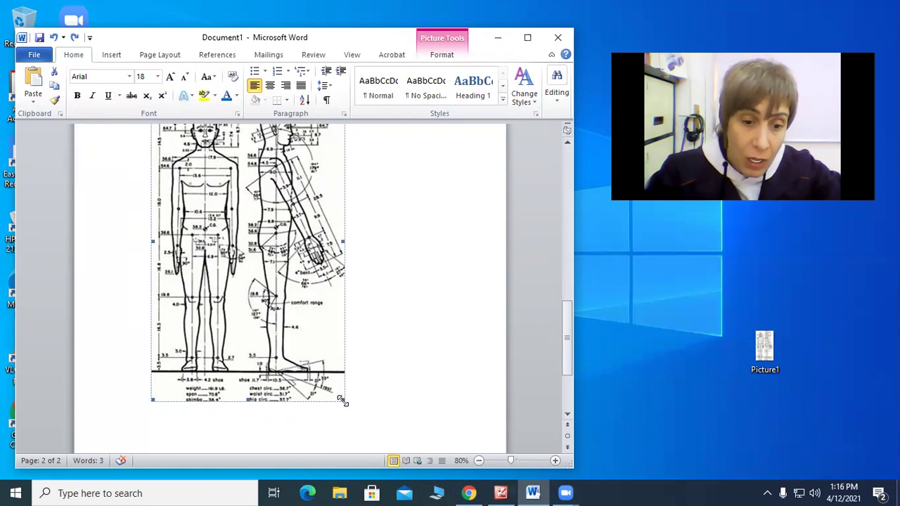
left_click_drag(342, 401, 246, 290)
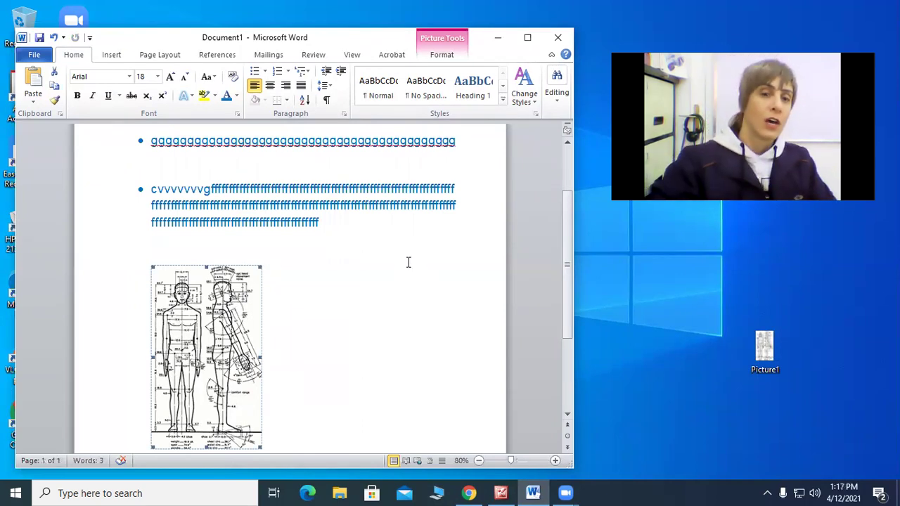
scroll(405, 262, "down", 1)
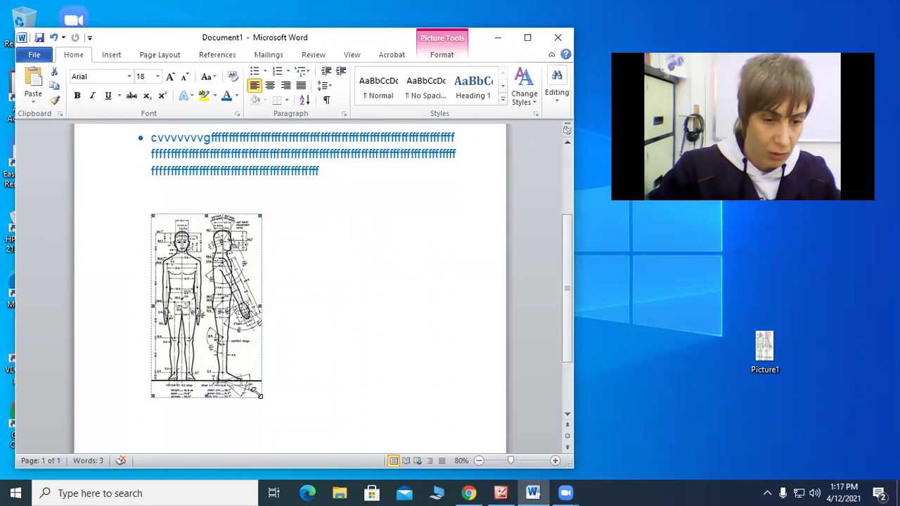
left_click_drag(260, 398, 283, 433)
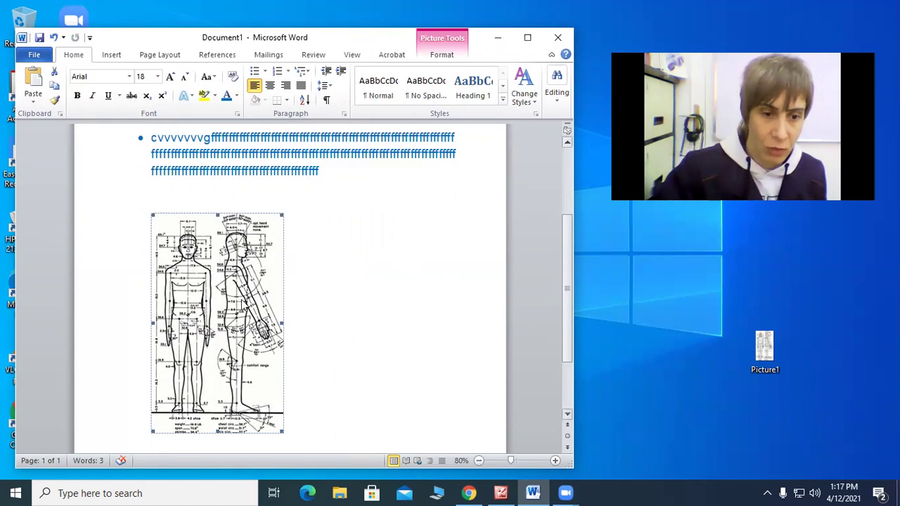
Set the picture's wrapping style to In Front of text
right_click(244, 305)
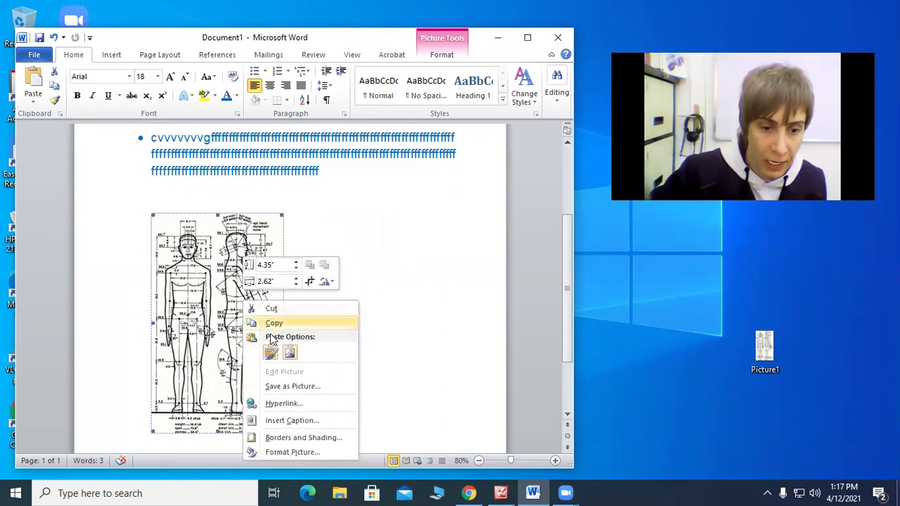
left_click(286, 452)
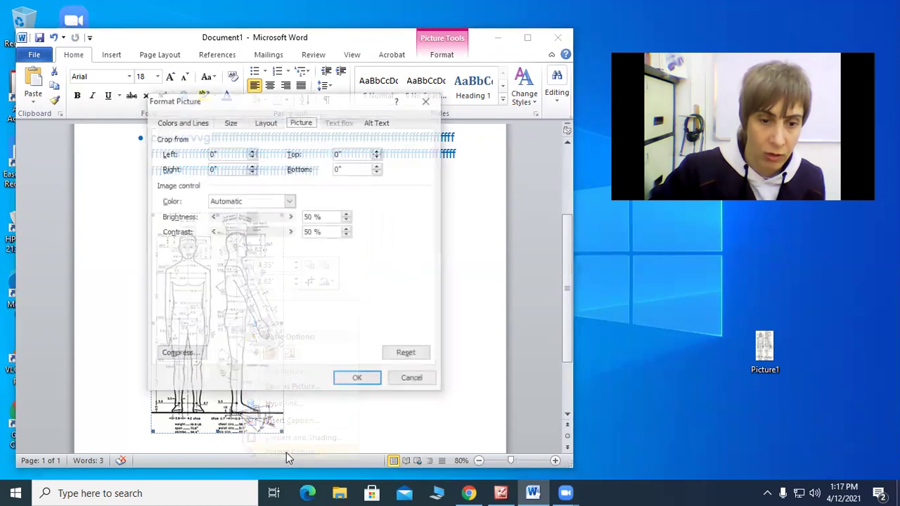
left_click(267, 124)
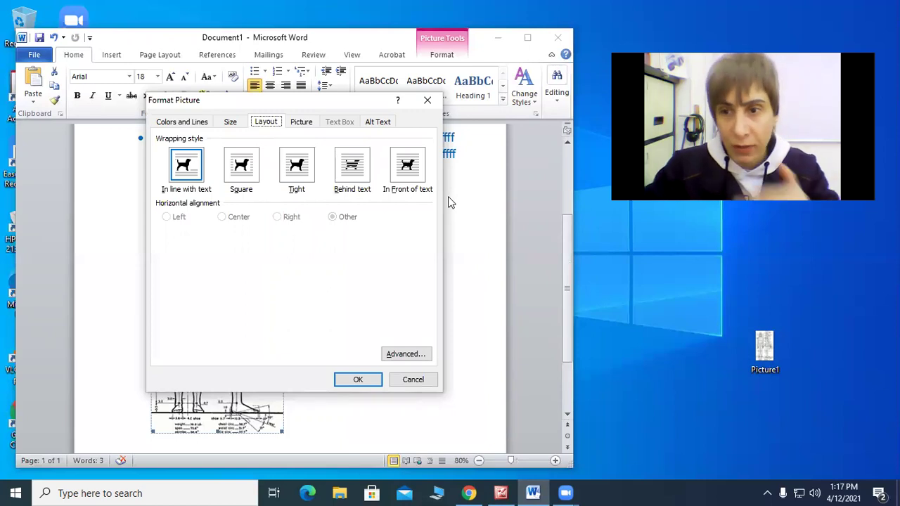
left_click(412, 175)
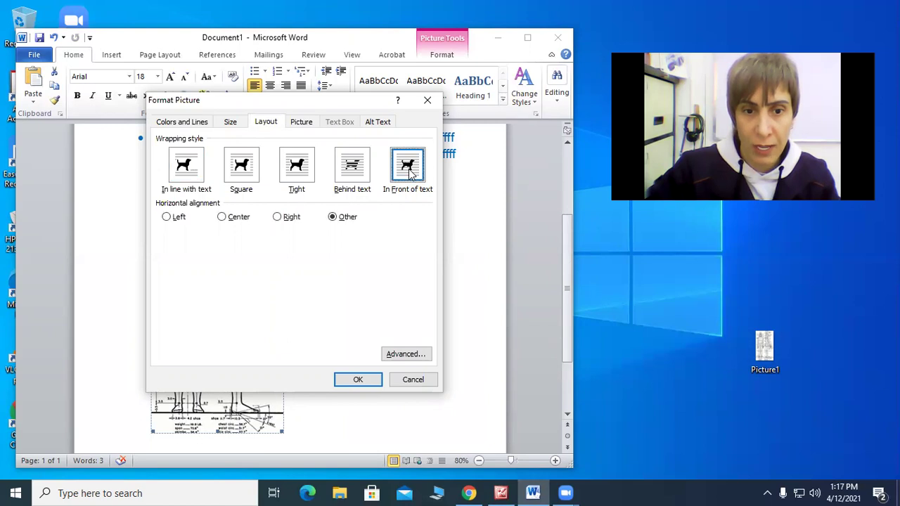
left_click(370, 382)
Move the picture freely over the list text and around the page, leaving it right of centre just below the third list item
left_click_drag(229, 239, 223, 212)
left_click_drag(233, 285, 328, 248)
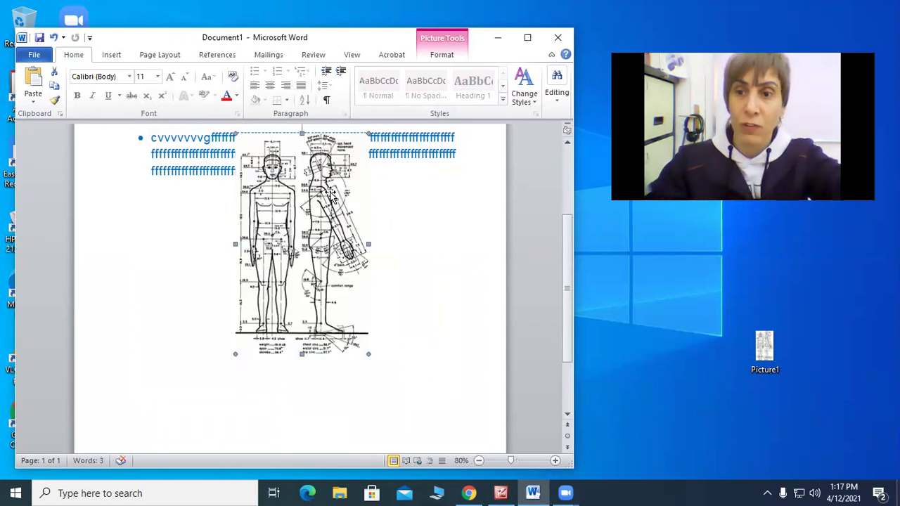
scroll(327, 204, "up", 1)
left_click_drag(324, 276, 318, 242)
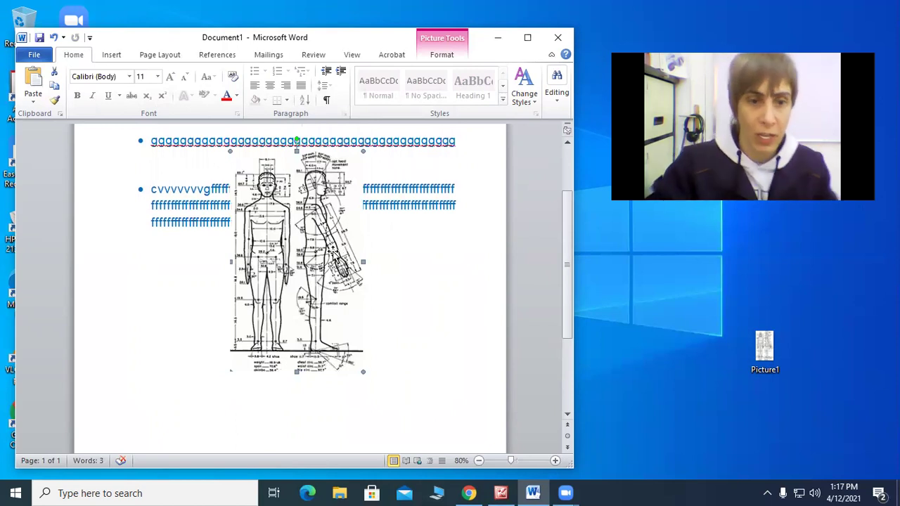
scroll(334, 249, "down", 1)
left_click_drag(308, 159, 288, 263)
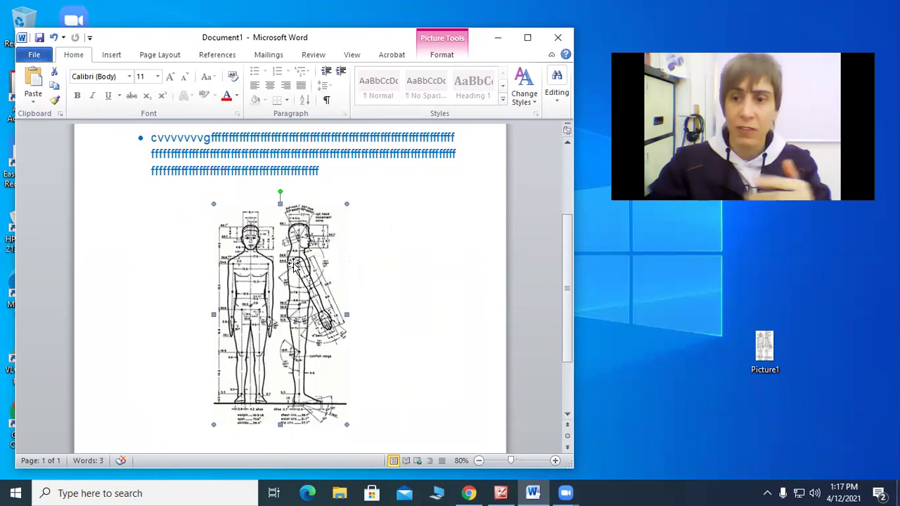
left_click_drag(294, 262, 396, 252)
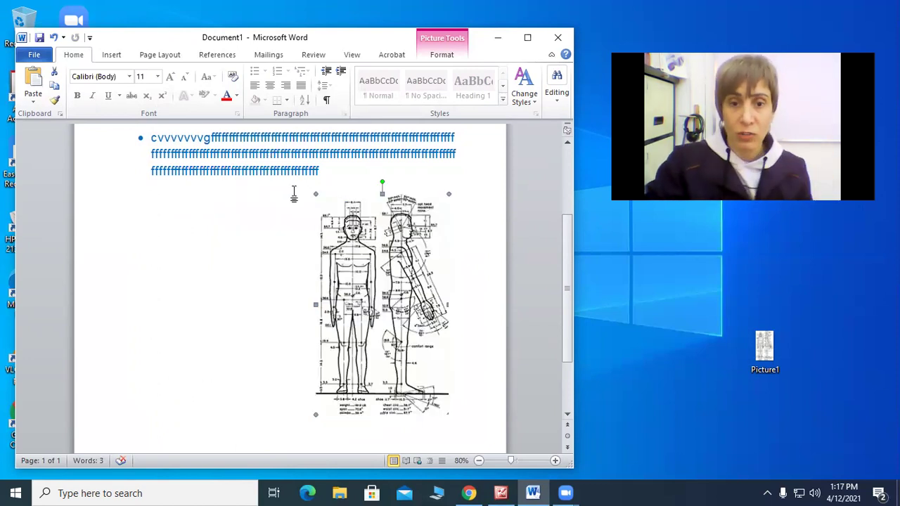
left_click_drag(355, 267, 328, 249)
Change the picture's wrapping style to Square
right_click(328, 249)
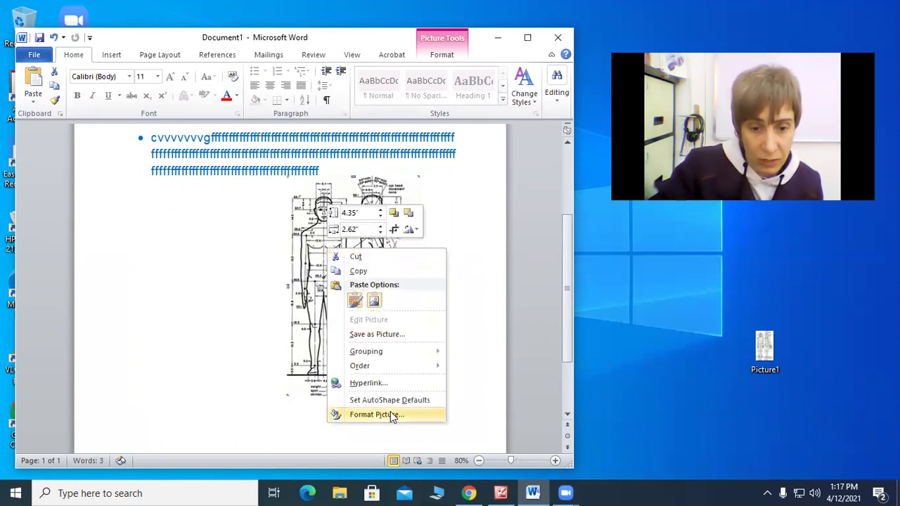
left_click(390, 415)
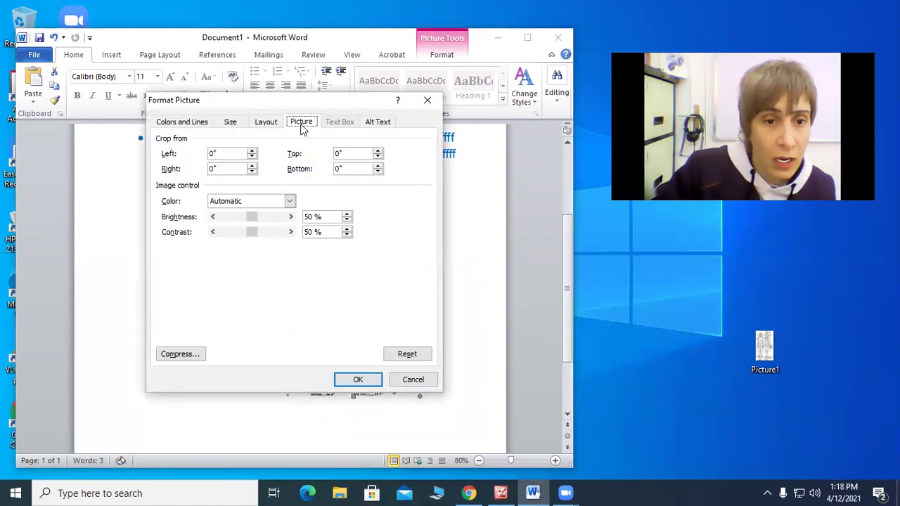
left_click(262, 125)
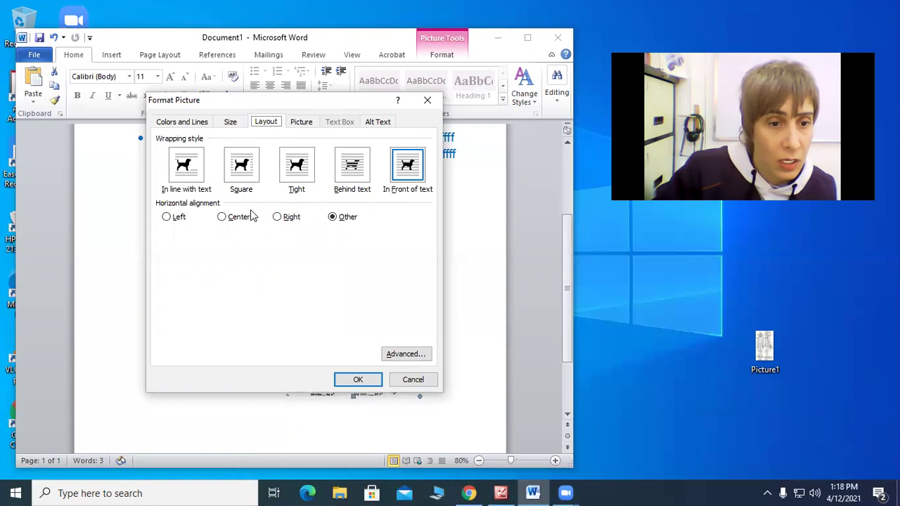
left_click(242, 173)
left_click(357, 381)
Reposition the picture in the blank area below the last line of the third list item
scroll(356, 391, "up", 2)
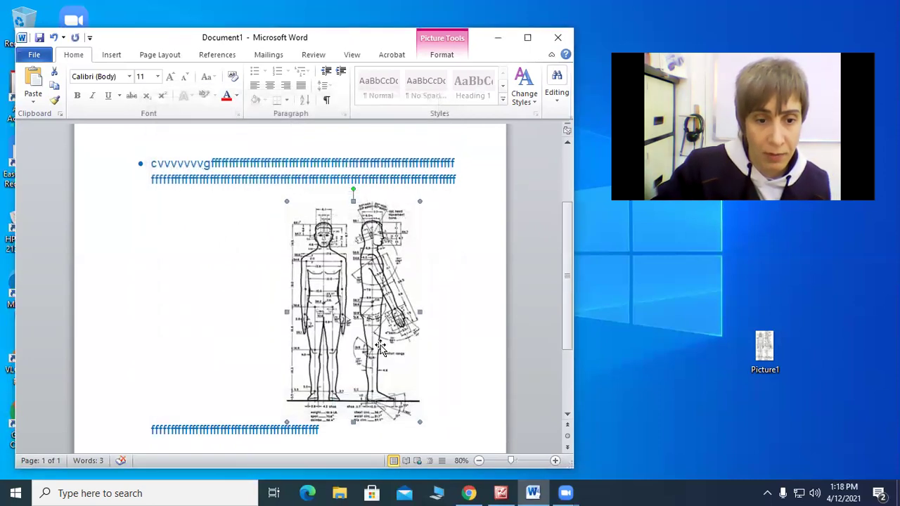
left_click_drag(348, 382, 327, 308)
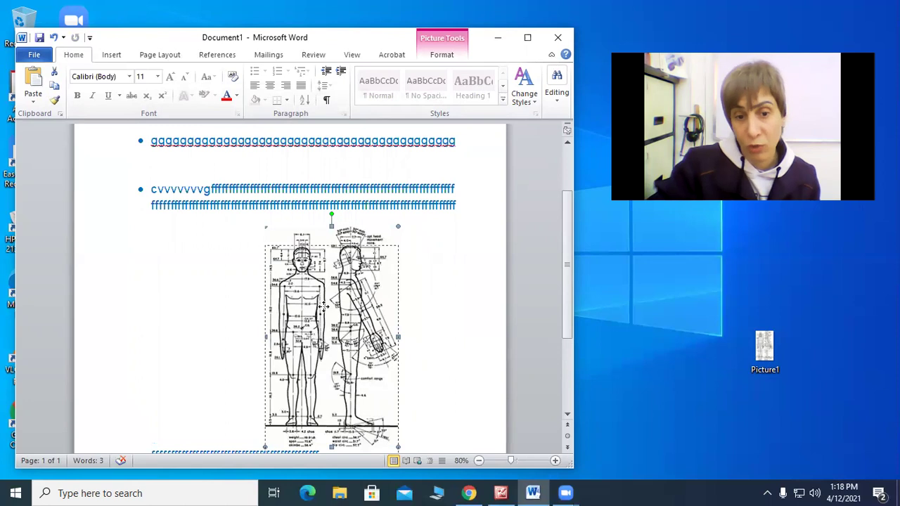
left_click_drag(330, 228, 332, 233)
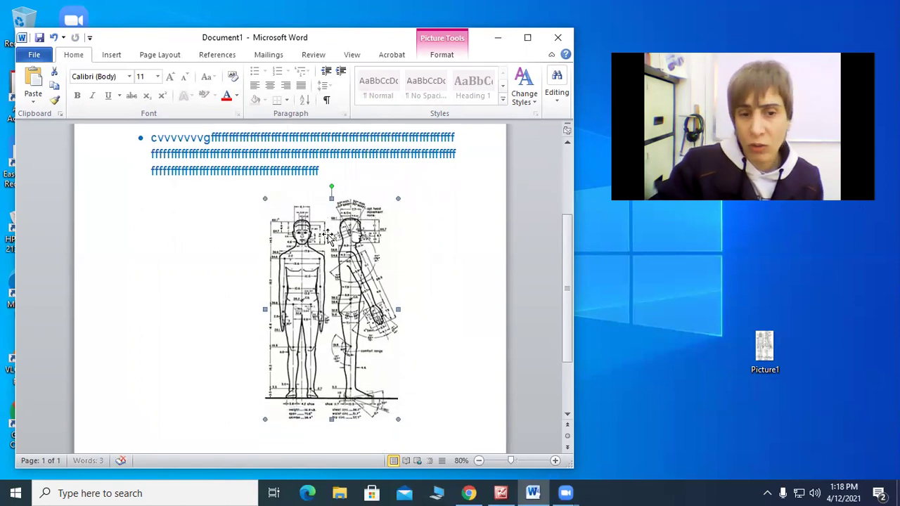
Set the picture's wrapping style to In Front of text and move it to the right below the third list item
right_click(335, 231)
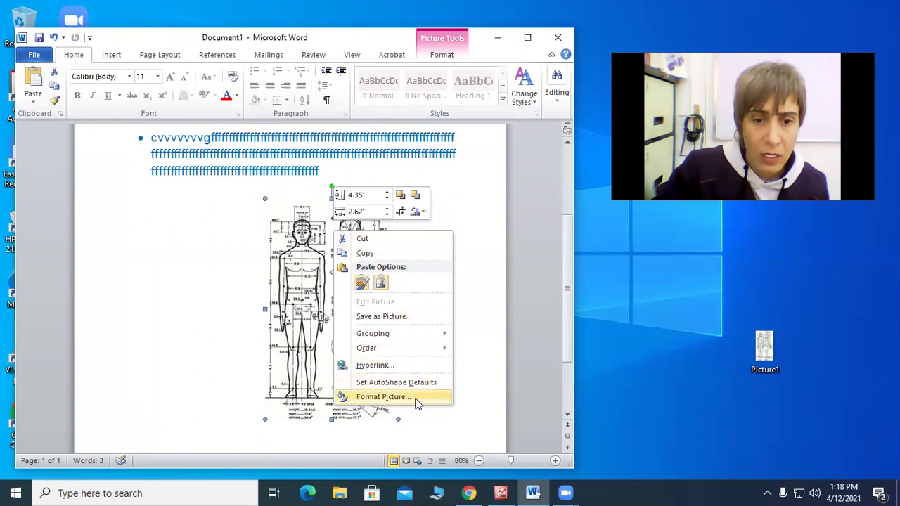
left_click(383, 397)
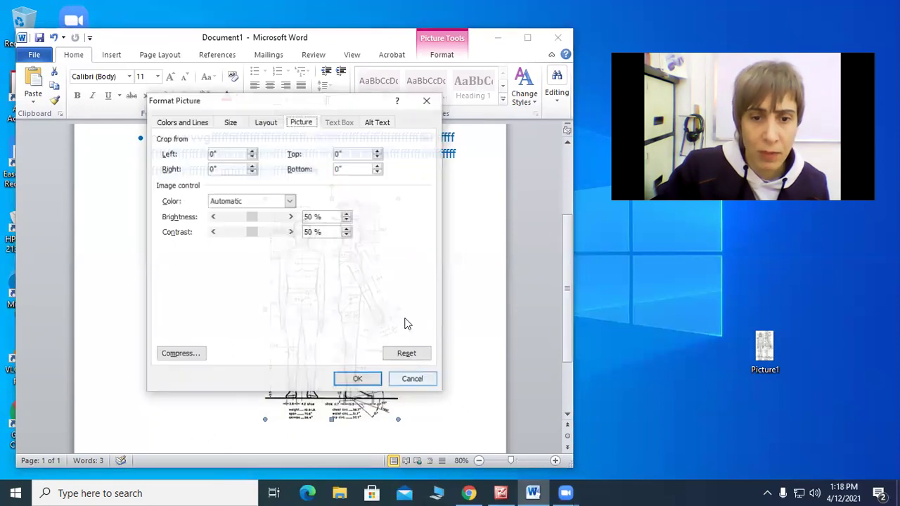
left_click(266, 122)
left_click(413, 176)
left_click(372, 379)
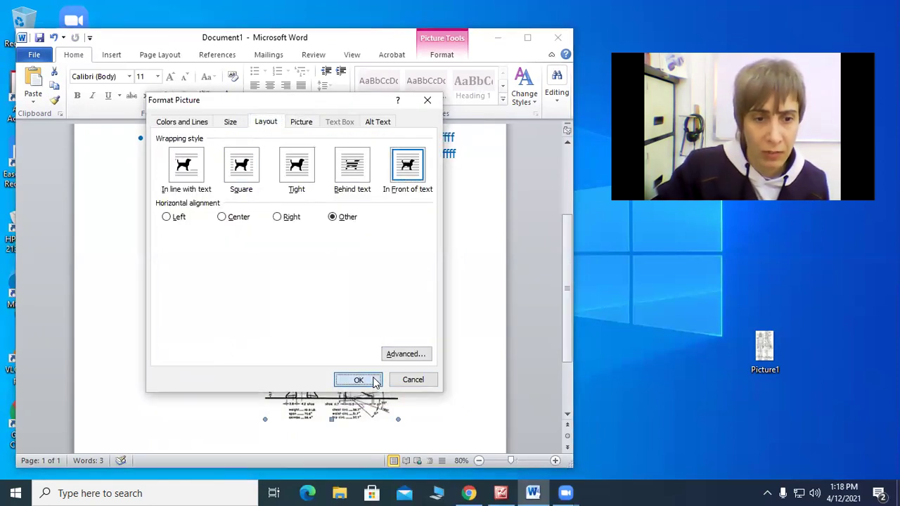
left_click_drag(330, 278, 238, 276)
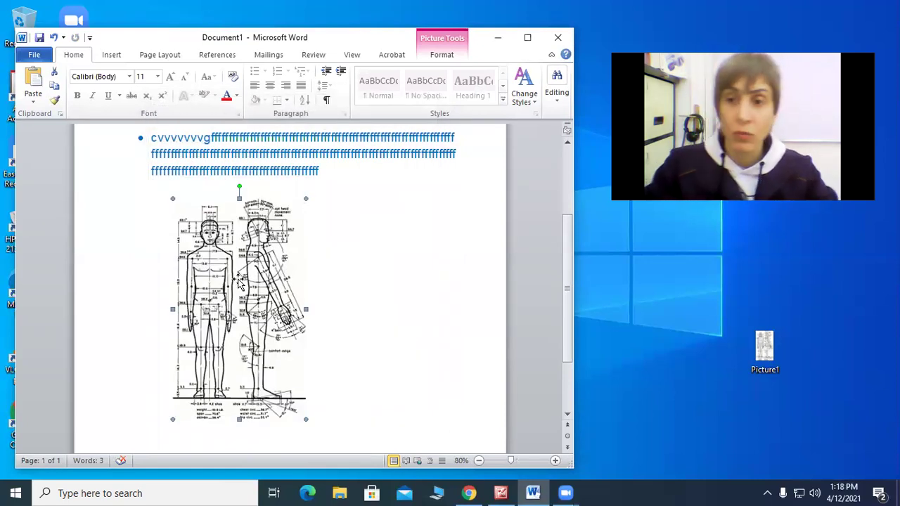
left_click_drag(223, 287, 372, 261)
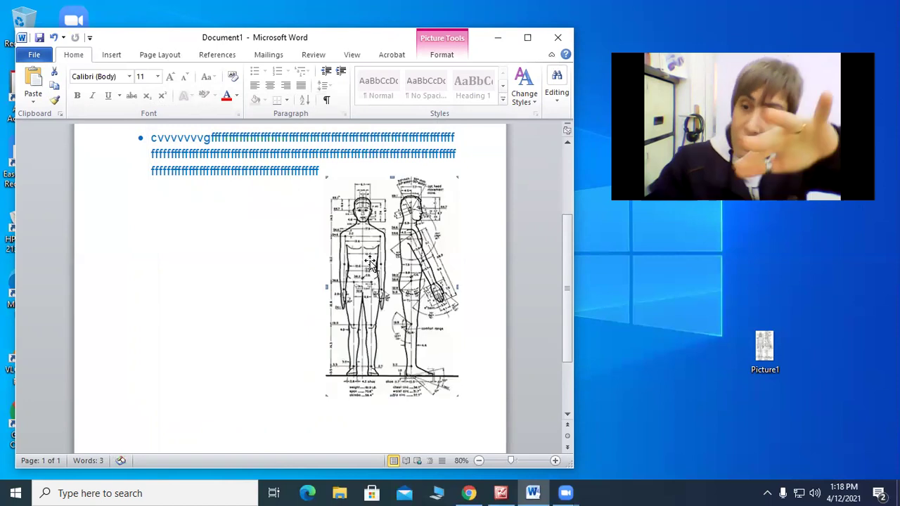
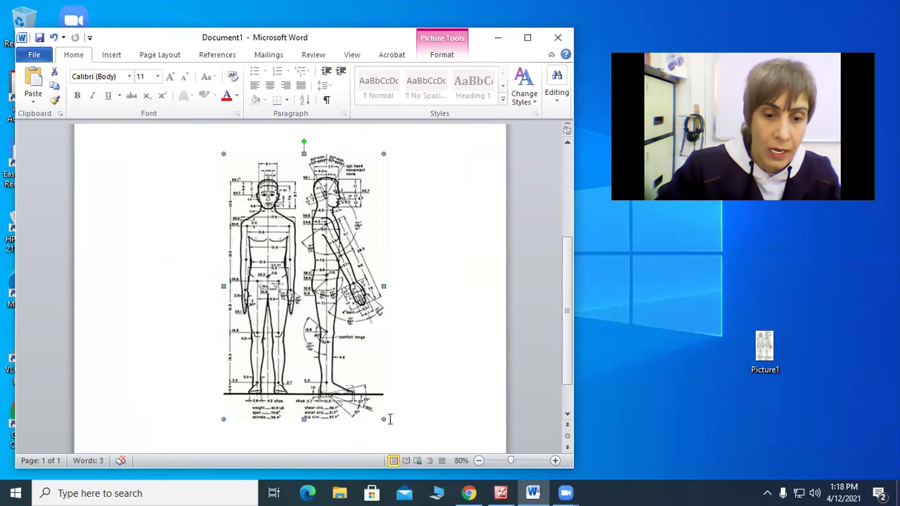
Shrink the picture slightly from its lower-right corner and reposition it further left on the page
left_click_drag(381, 418, 367, 392)
left_click(428, 342)
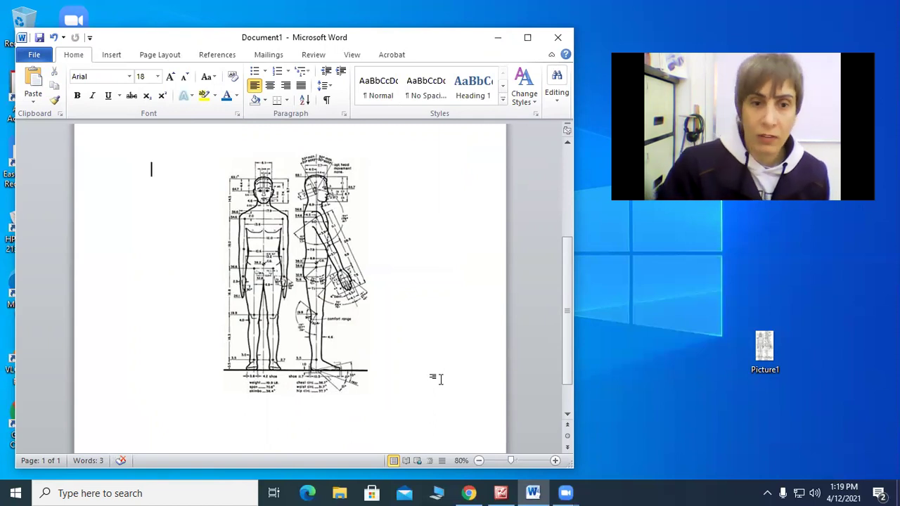
left_click(314, 258)
left_click_drag(314, 259, 262, 250)
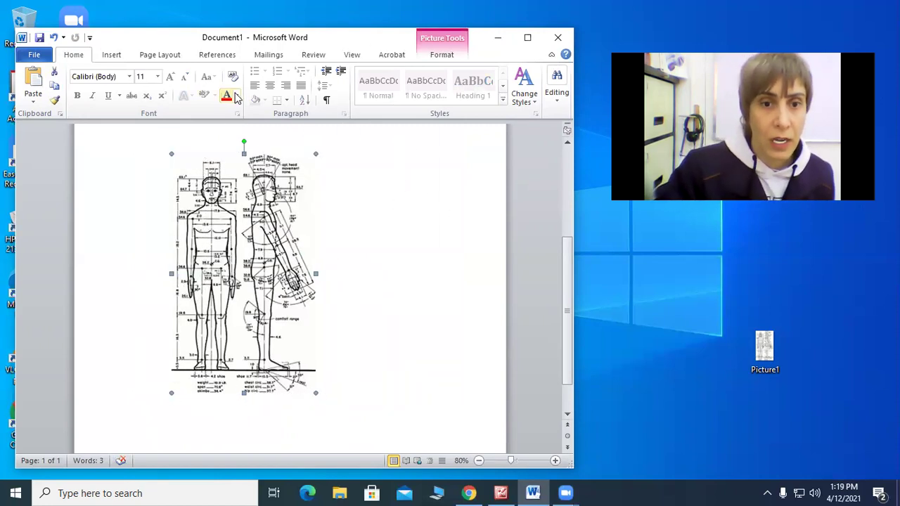
Draw a rounded rectangle over the whole picture, slightly larger than the picture on every side
left_click_drag(148, 39, 151, 33)
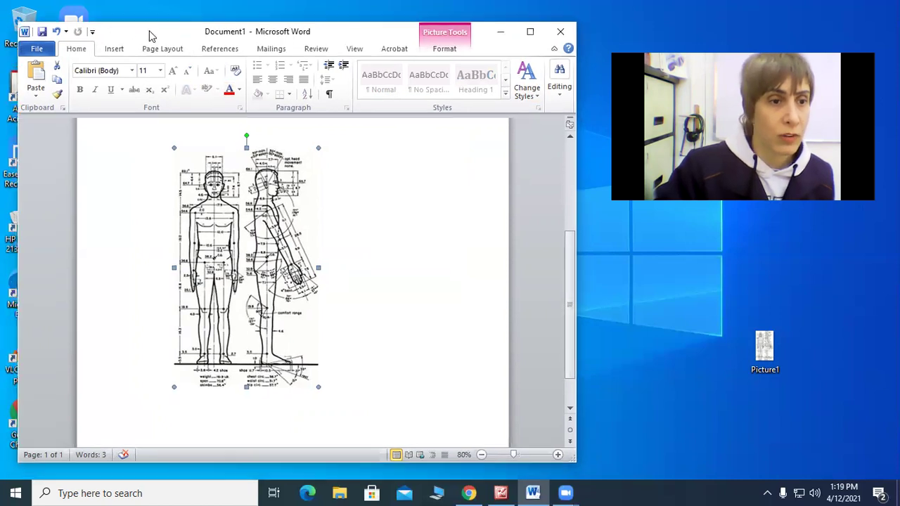
left_click(117, 52)
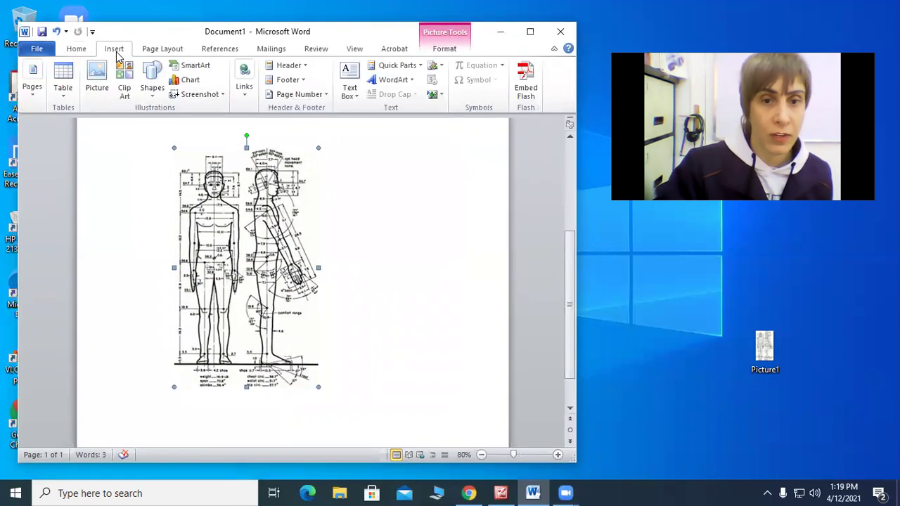
left_click(150, 87)
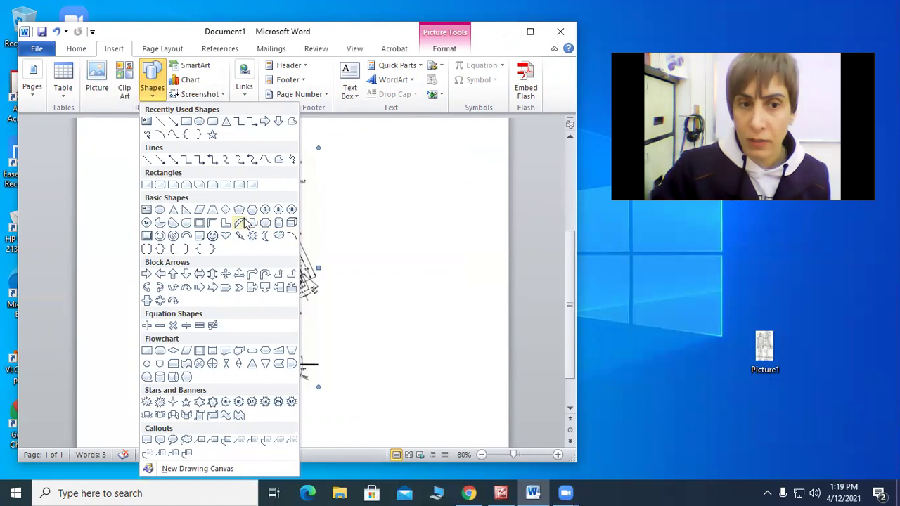
left_click(211, 121)
mouse_move(173, 141)
left_mouse_down()
mouse_move(216, 250)
mouse_move(203, 400)
mouse_move(322, 398)
left_mouse_up()
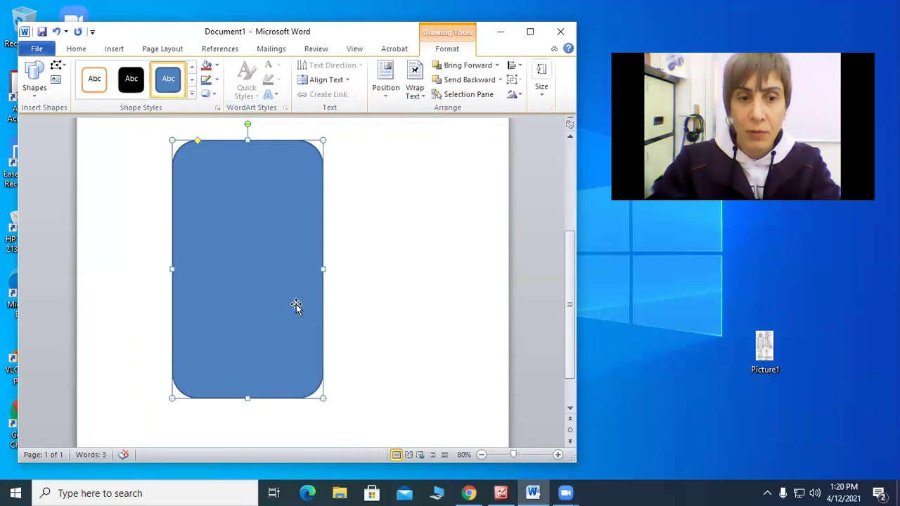
Remove the rounded rectangle's fill and set its outline color to the standard Red
left_click(215, 67)
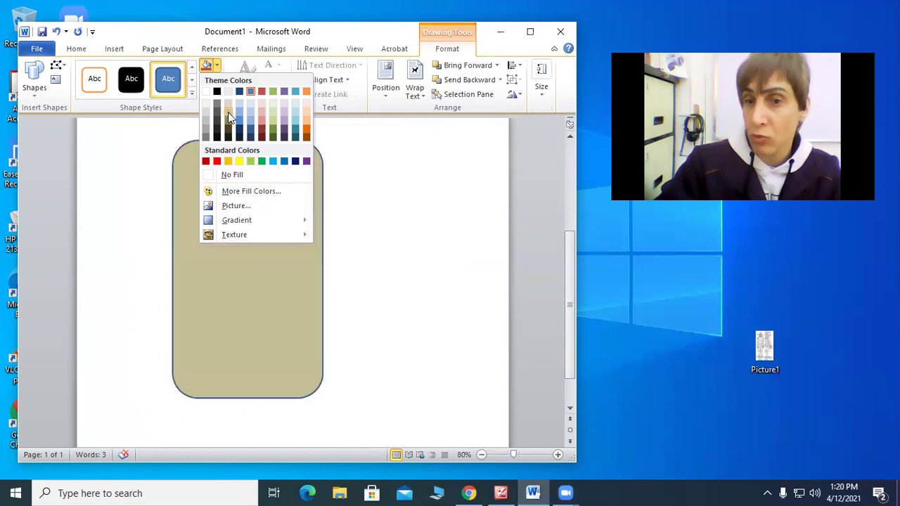
left_click(257, 175)
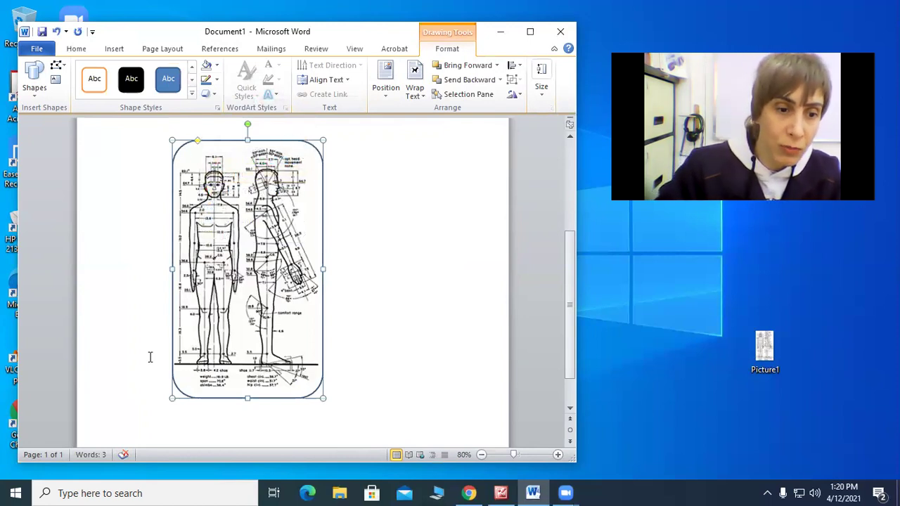
left_click(218, 80)
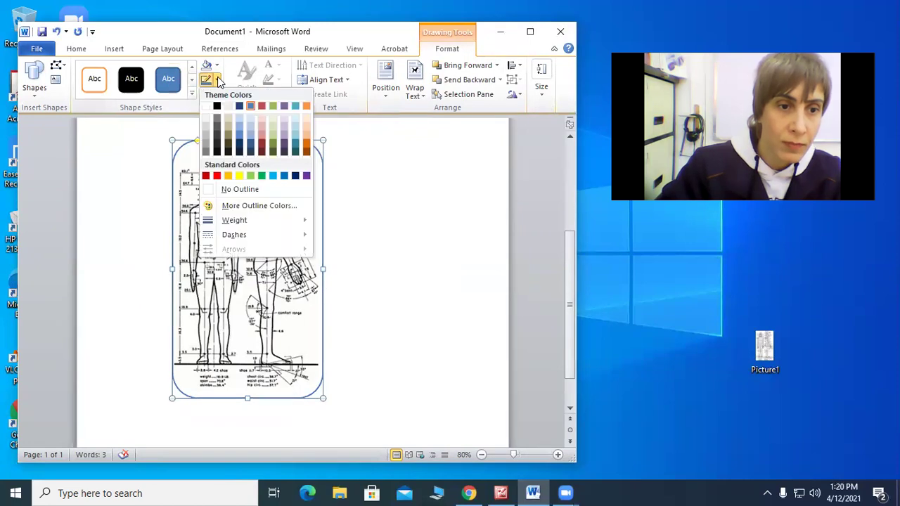
left_click(217, 176)
Try a 4½ pt outline weight on the rounded rectangle and settle on 3 pt
left_click(218, 80)
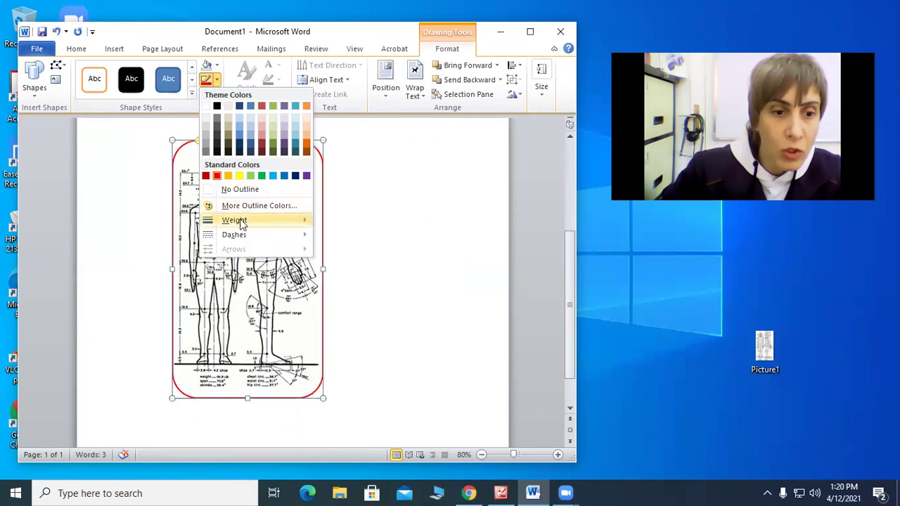
mouse_move(233, 222)
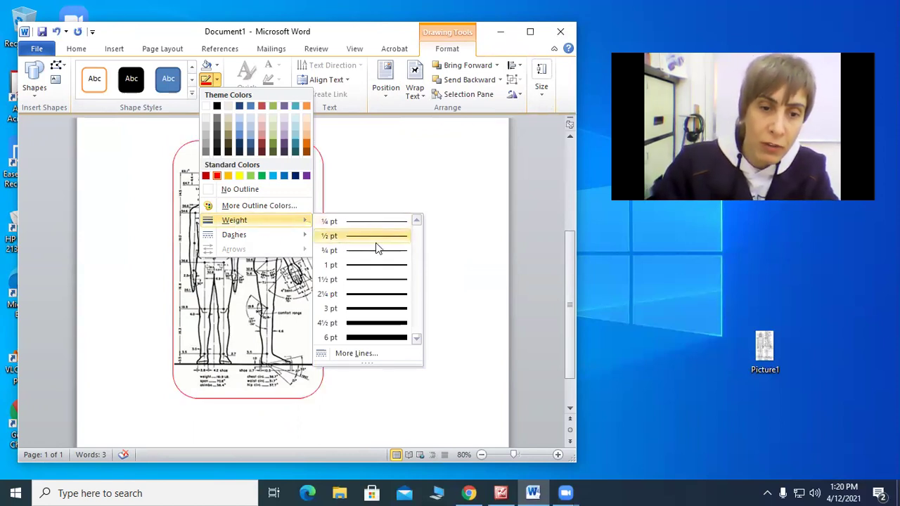
left_click(372, 325)
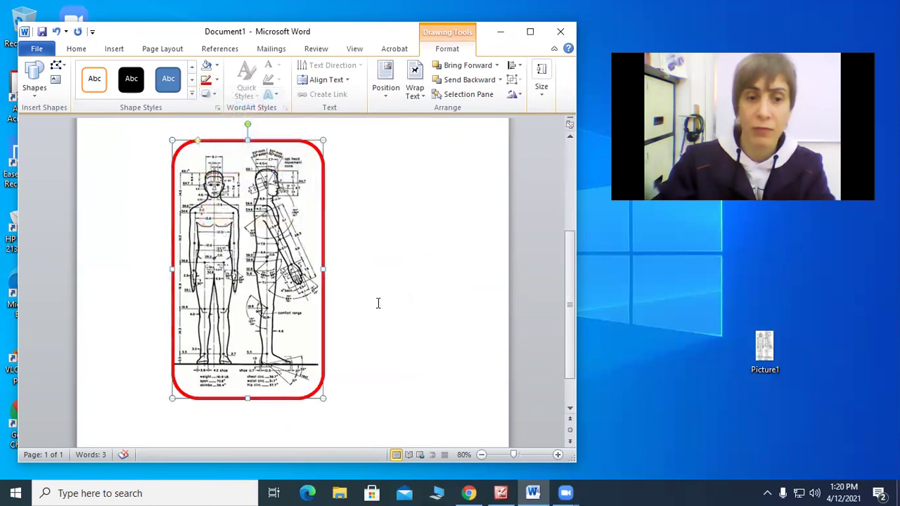
left_click(216, 81)
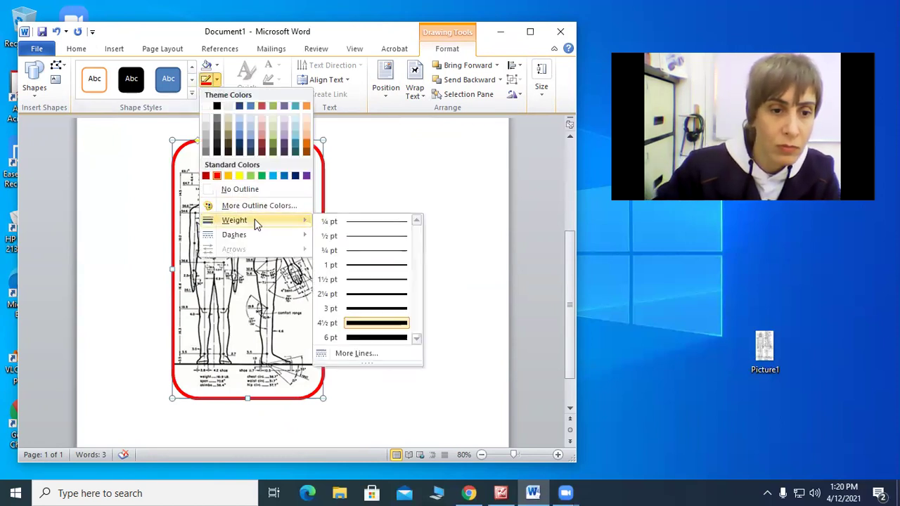
left_click(377, 310)
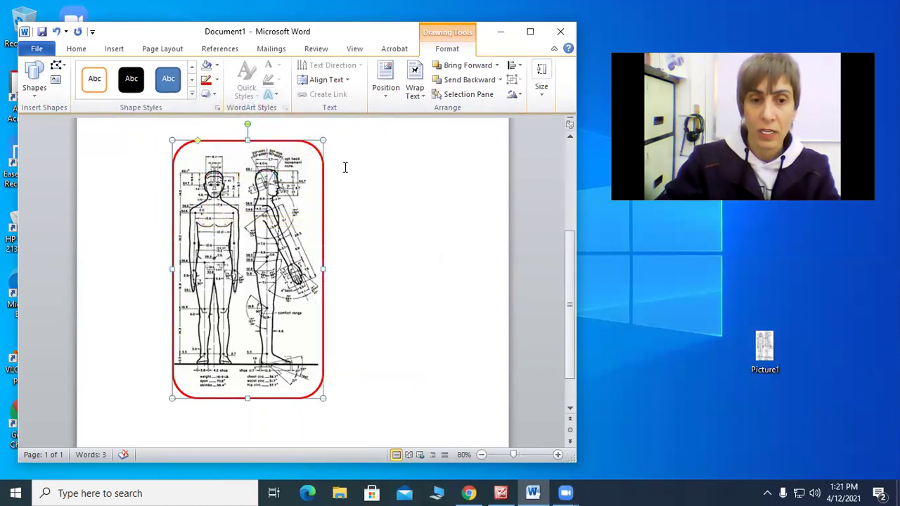
left_click(420, 169)
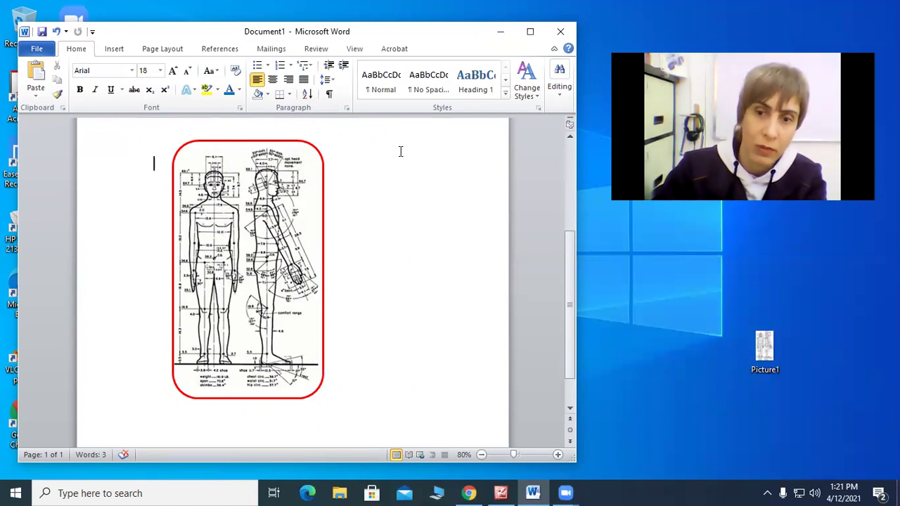
left_click(275, 140)
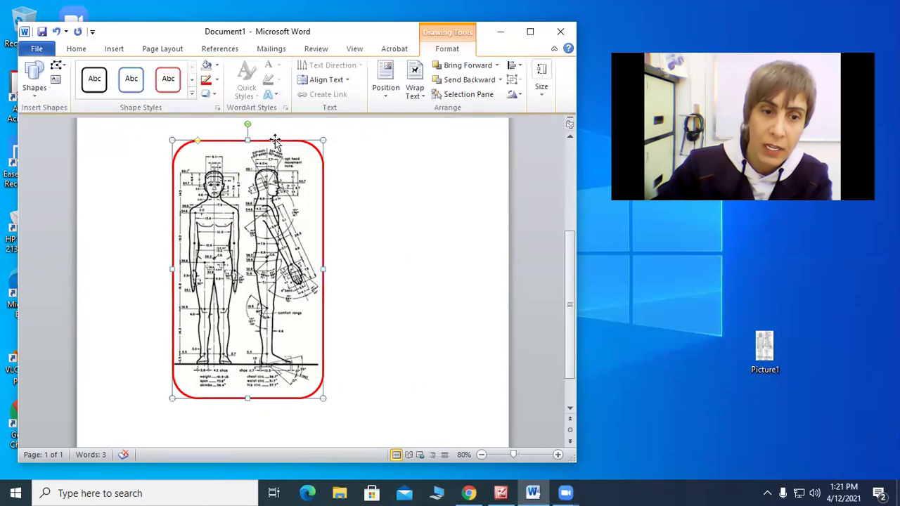
left_click(217, 79)
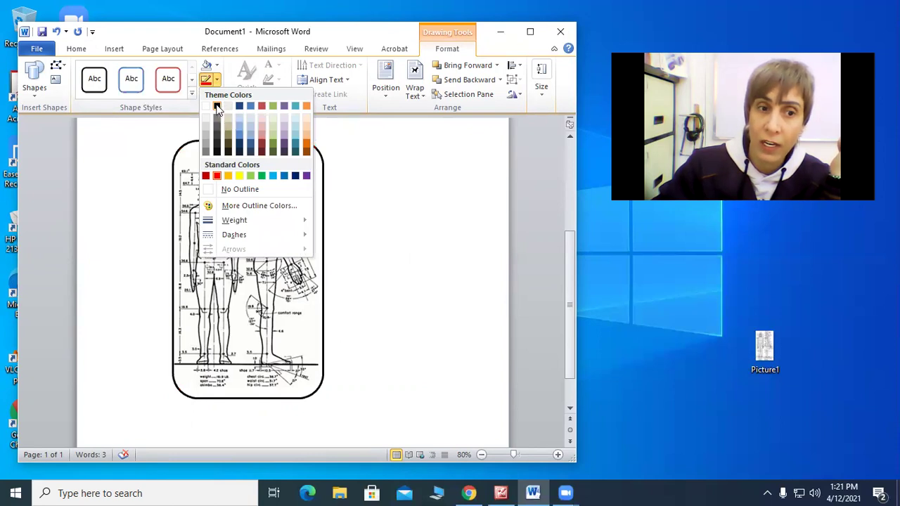
mouse_move(270, 219)
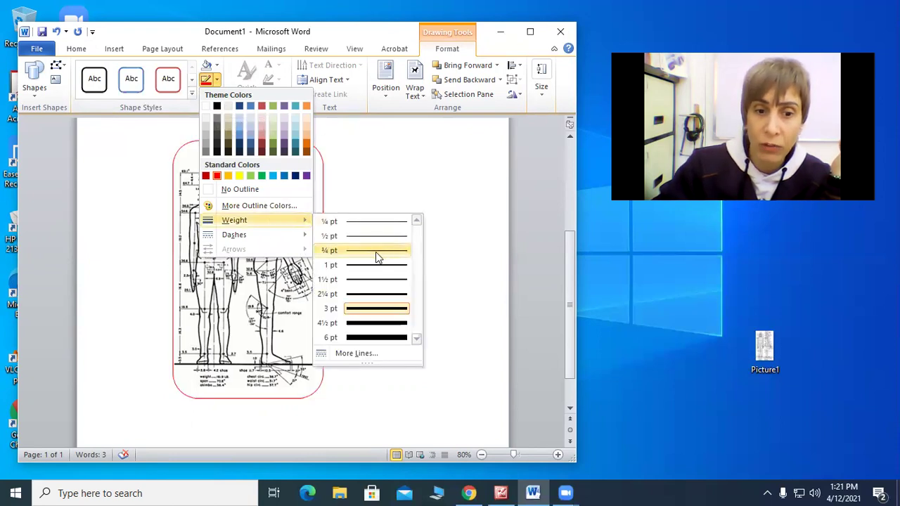
left_click(396, 242)
left_click(408, 188)
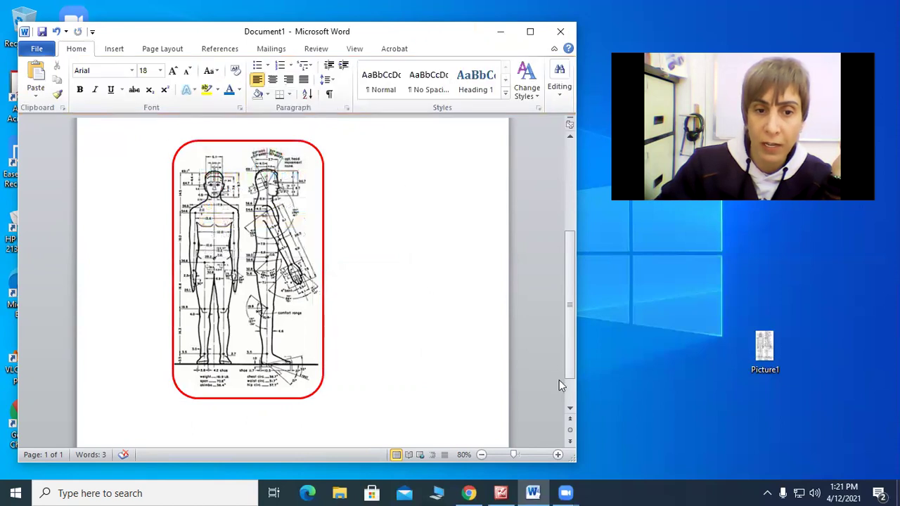
Nudge the picture slightly down and to the right so it sits centered inside the red rounded frame
left_click(291, 141)
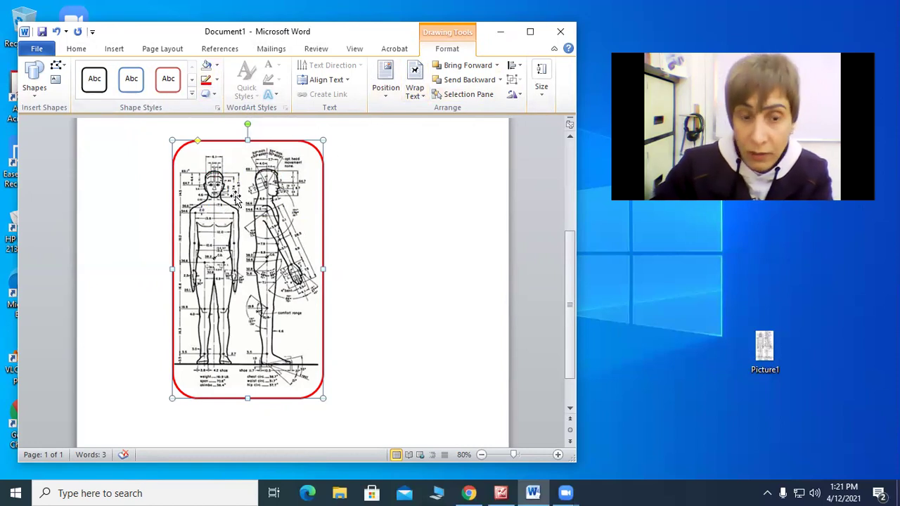
left_click(371, 181)
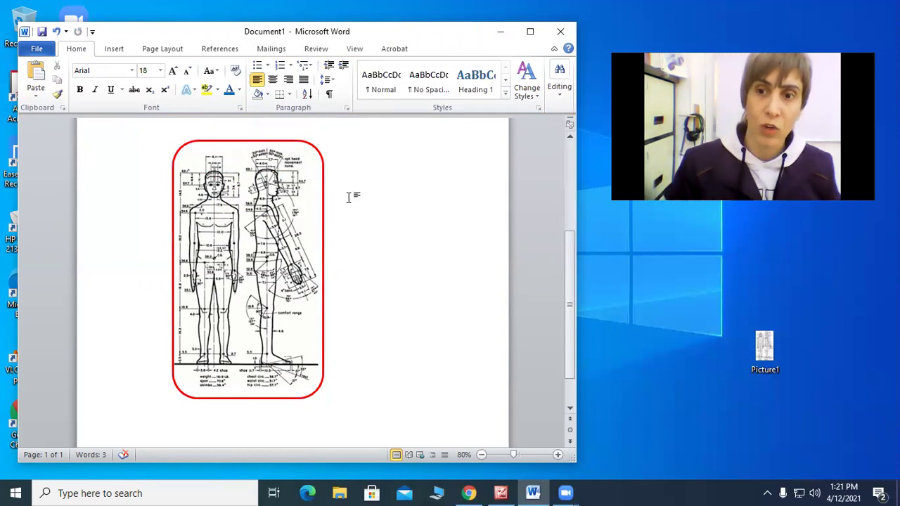
left_click(269, 195)
left_click(381, 178)
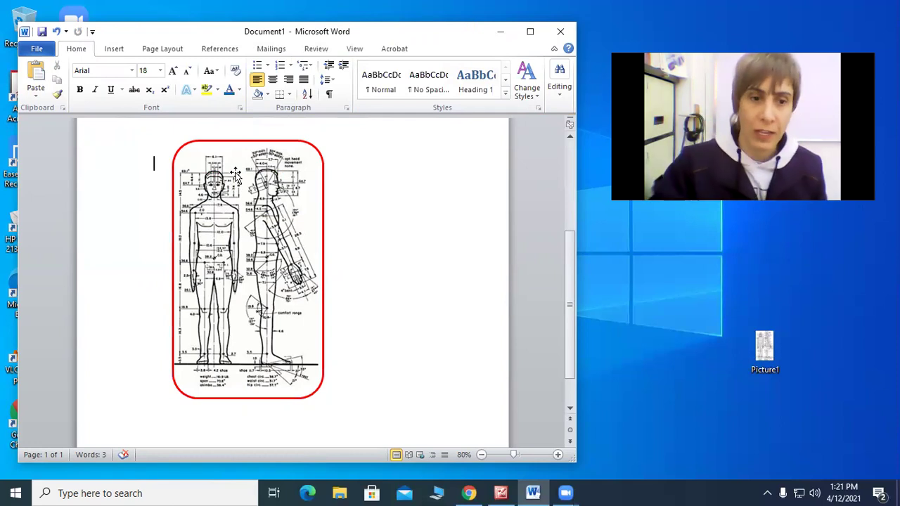
mouse_move(241, 207)
left_mouse_down()
mouse_move(372, 211)
mouse_move(252, 210)
left_mouse_up()
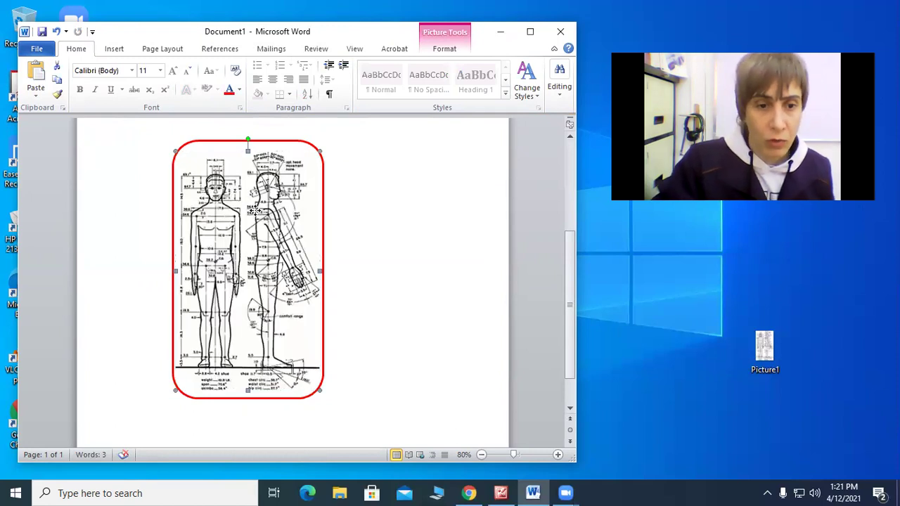
Try moving the picture out of the red frame toward the page's right edge and undo the move
left_click(284, 142)
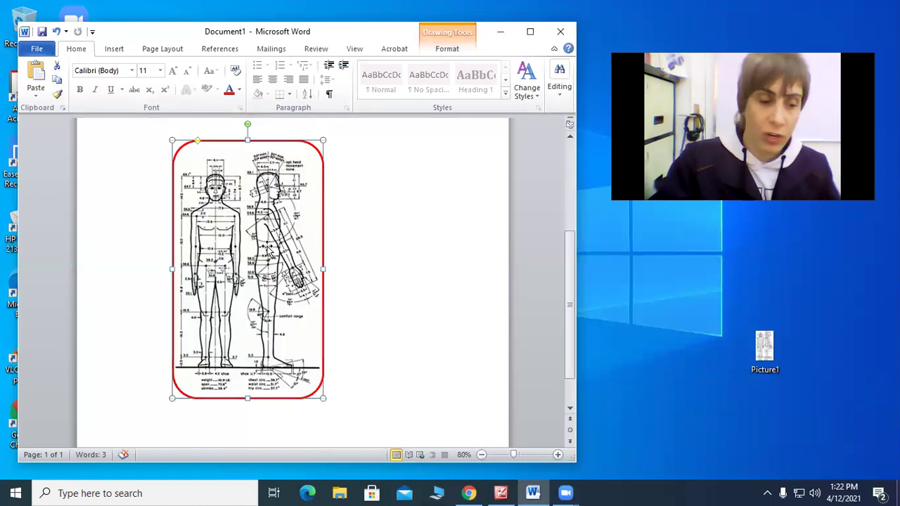
left_click(434, 154)
key("ctrl+z")
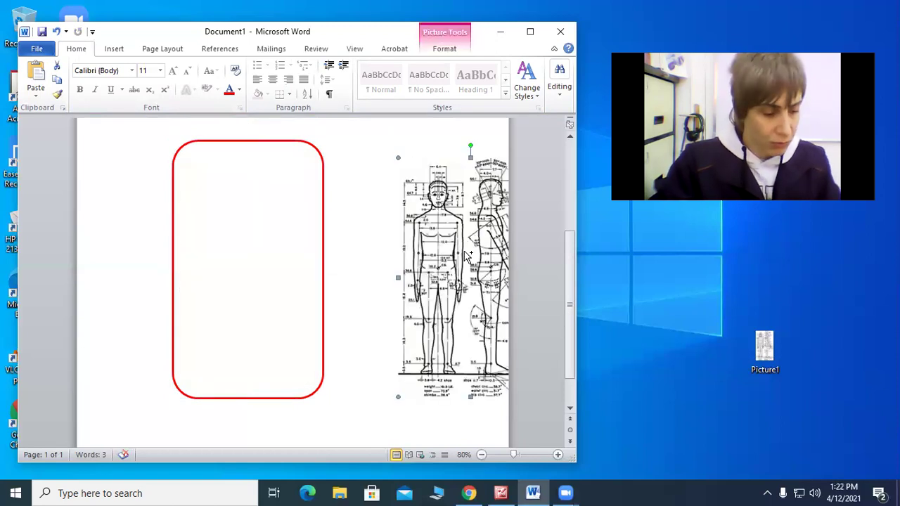
key("ctrl+y")
left_click(312, 146)
left_click(339, 175)
key("ctrl+z")
key("ctrl+y")
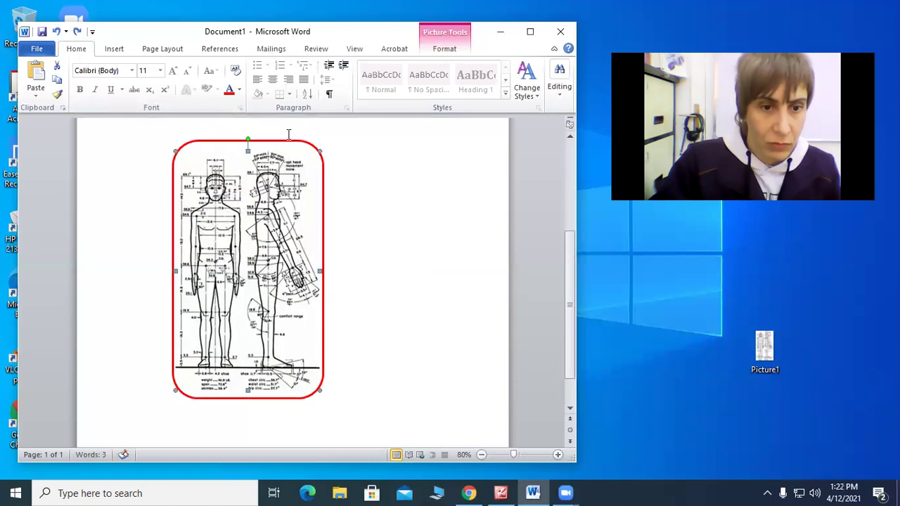
Nudge the red frame a little to the right and move the picture back inside it
left_click(287, 137)
key("Right")
key("Right")
key("Right")
key("ctrl+Left")
left_click(290, 216)
mouse_move(258, 212)
left_mouse_down()
mouse_move(278, 211)
mouse_move(269, 199)
left_mouse_up()
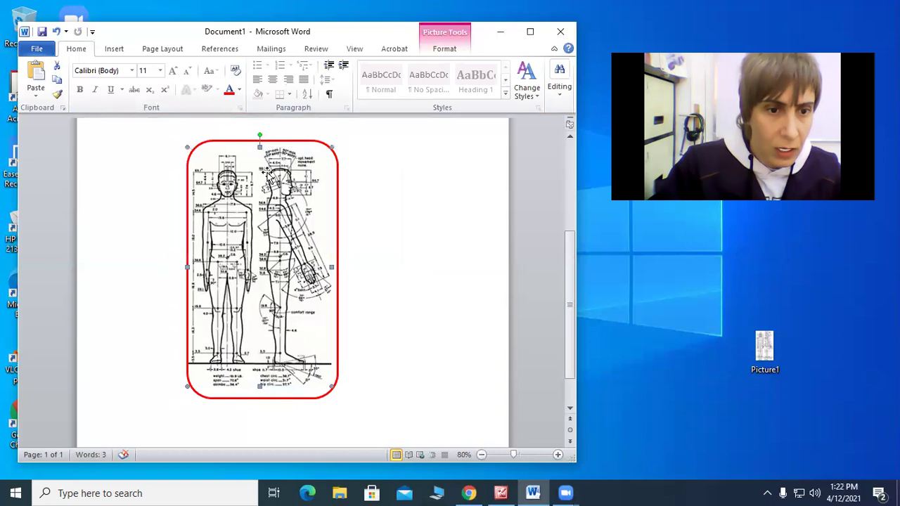
Move the red frame off the picture to the blank area on its right
left_click(248, 140)
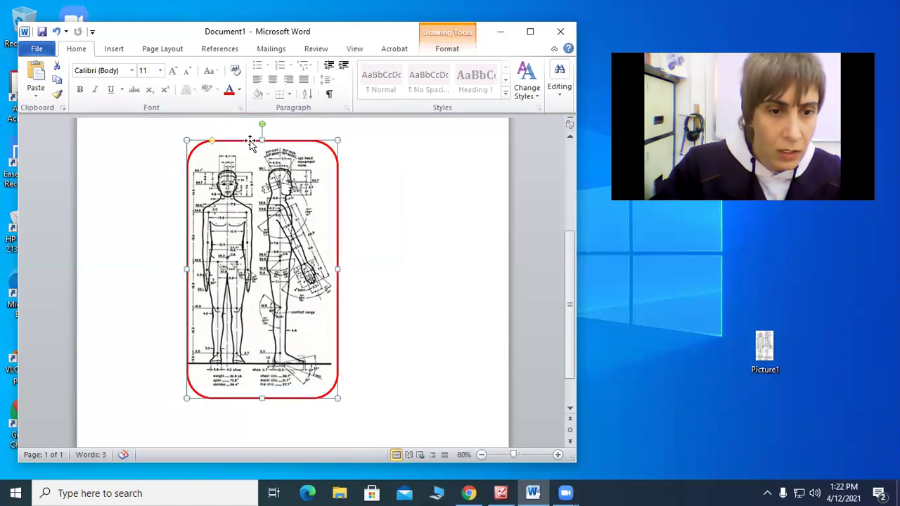
left_click_drag(250, 140, 398, 152)
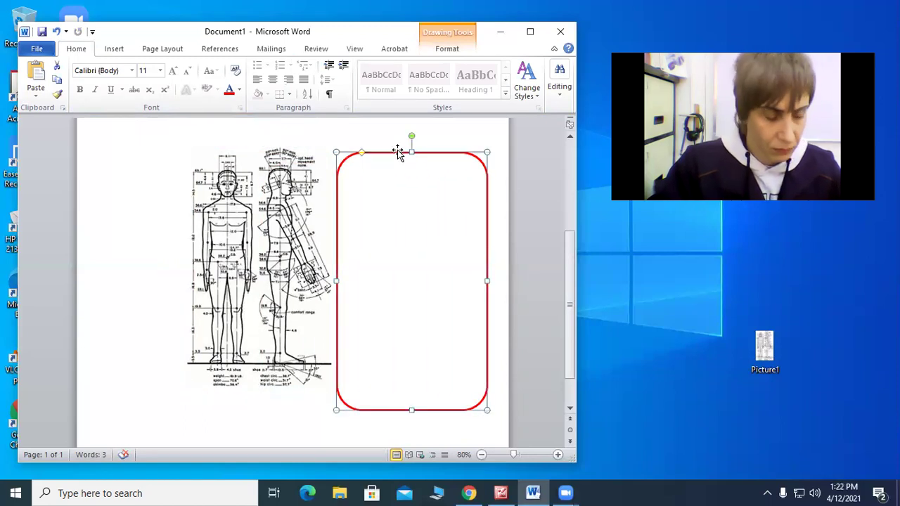
Undo the red frame's move, try moving it off the picture to the right once more, and undo that too
key("ctrl+z")
left_click(264, 162)
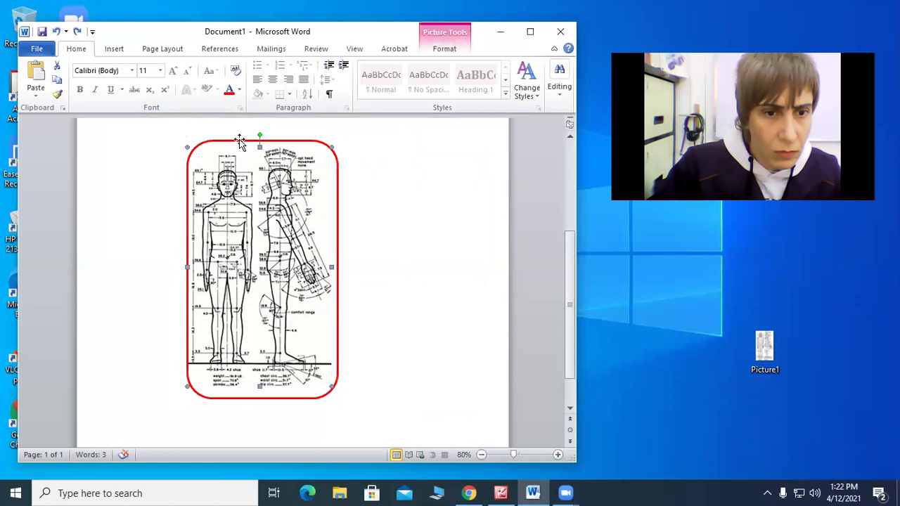
left_click(240, 141)
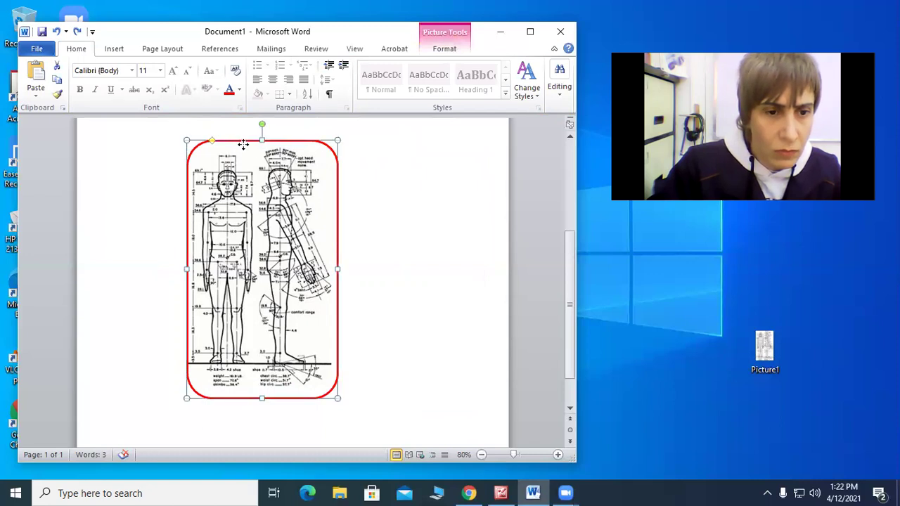
left_click_drag(243, 144, 373, 150)
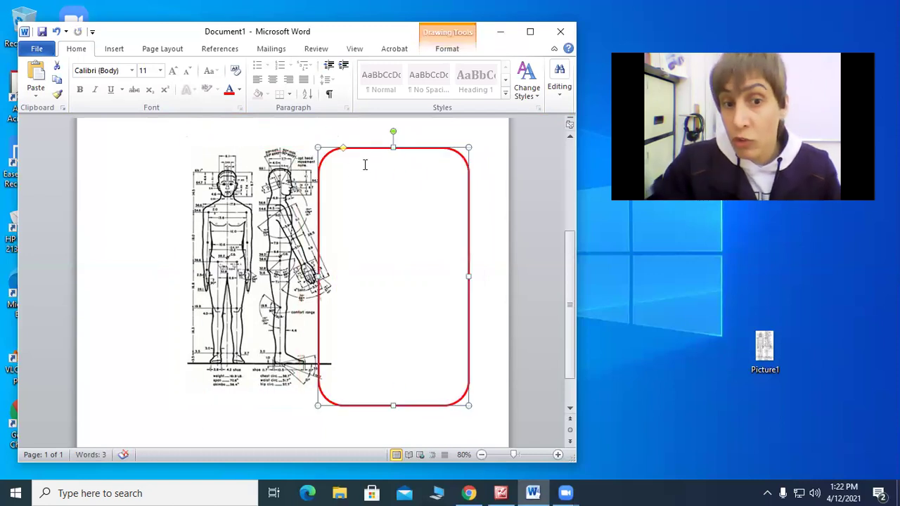
key("ctrl+z")
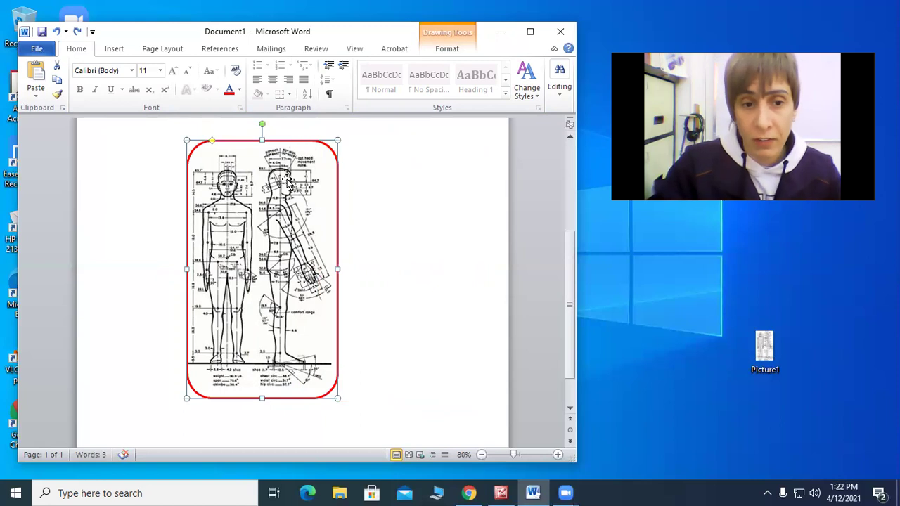
left_click(291, 219)
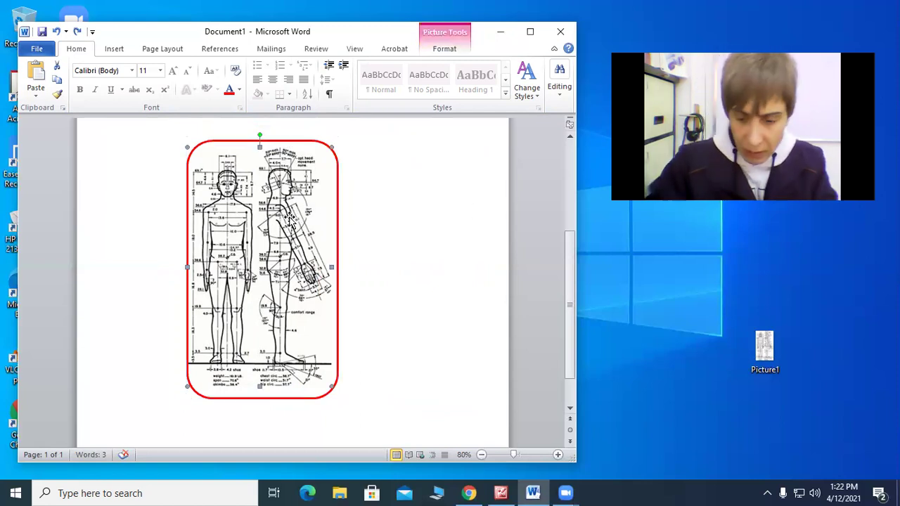
Nudge the red frame slightly to the right and shift the picture by the same amount so it sits inside the frame again
left_click(279, 139)
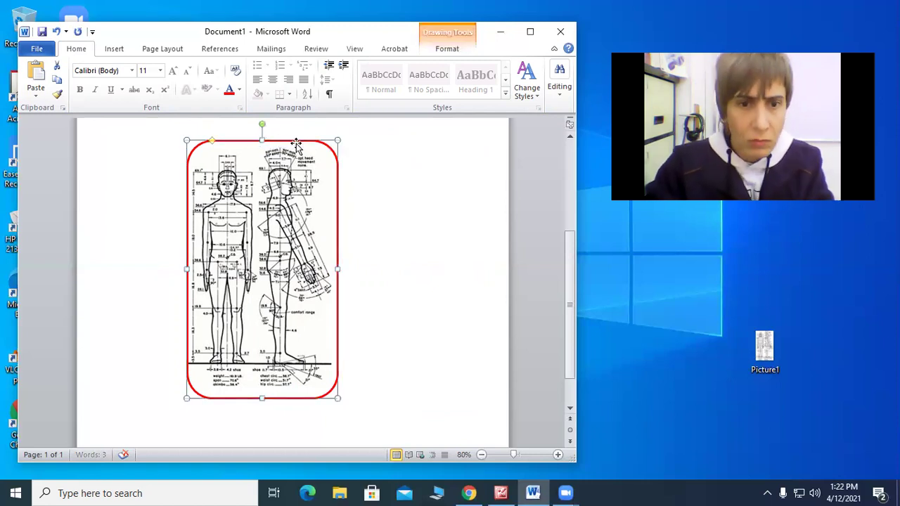
key("Right")
key("Right")
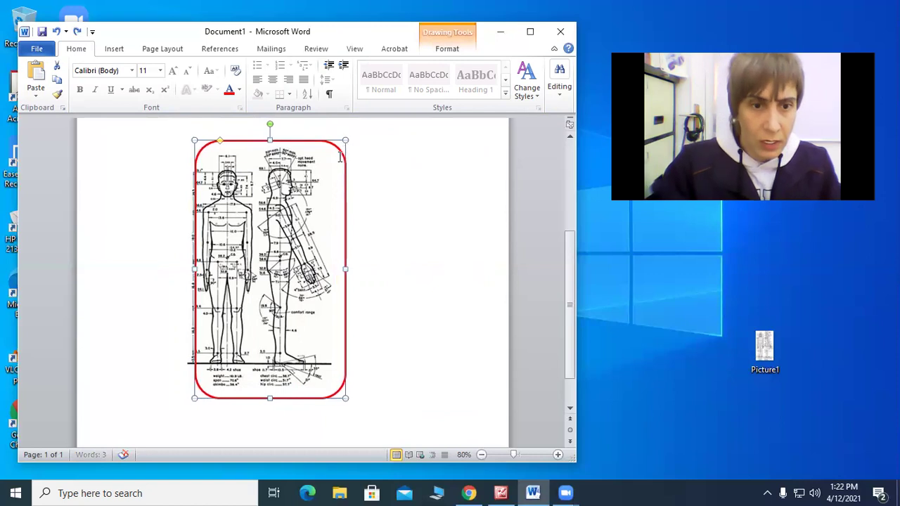
double_click(282, 188)
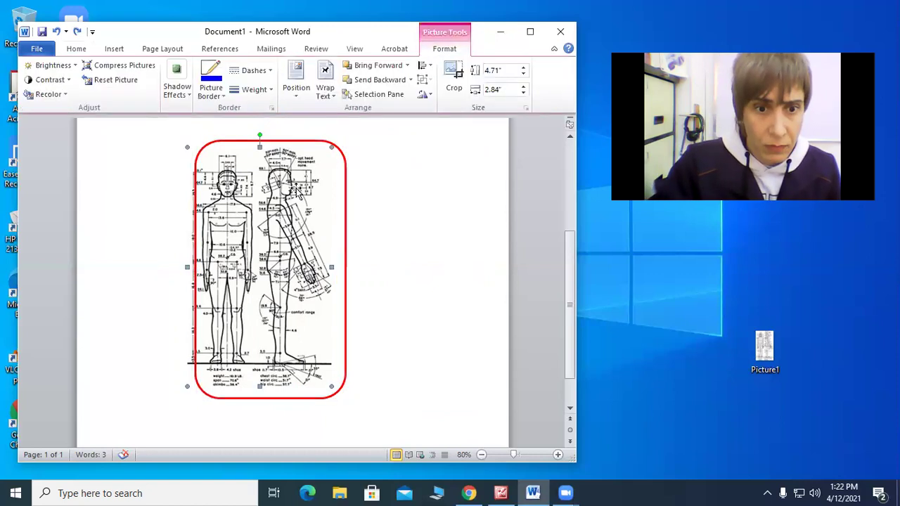
key("Right")
key("Right")
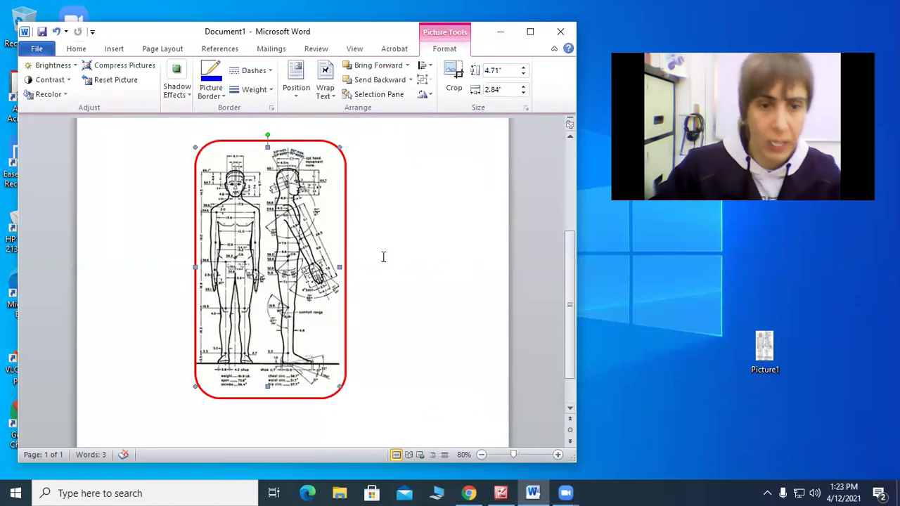
left_click(403, 235)
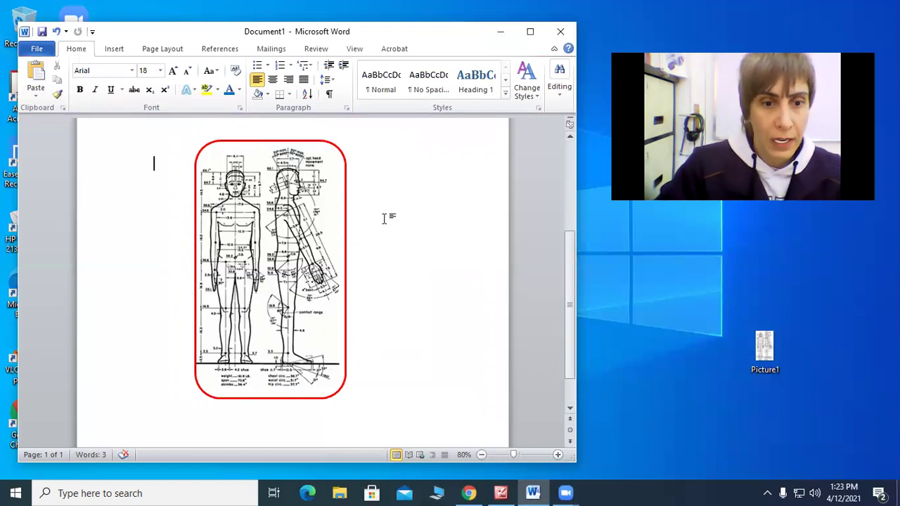
Delete the picture and the red rounded frame below the bulleted text
scroll(384, 219, "down", 1)
scroll(384, 219, "up", 2)
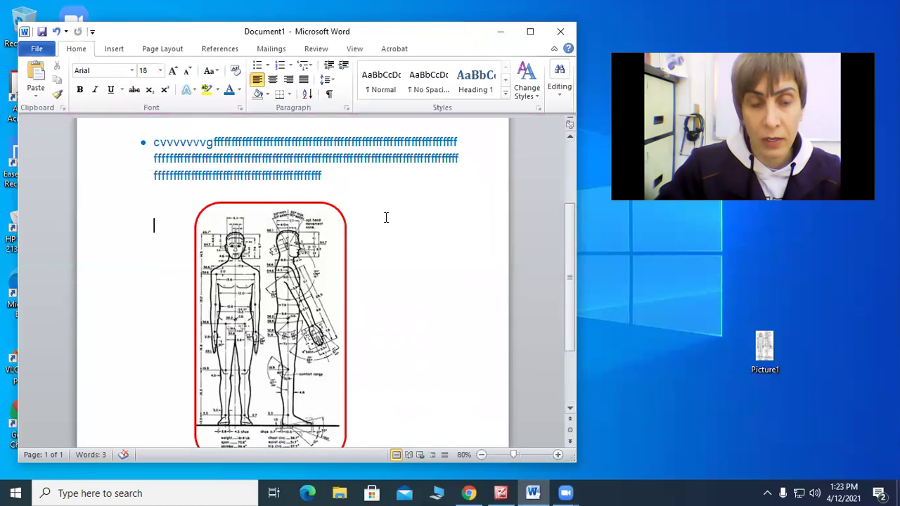
scroll(385, 218, "up", 1)
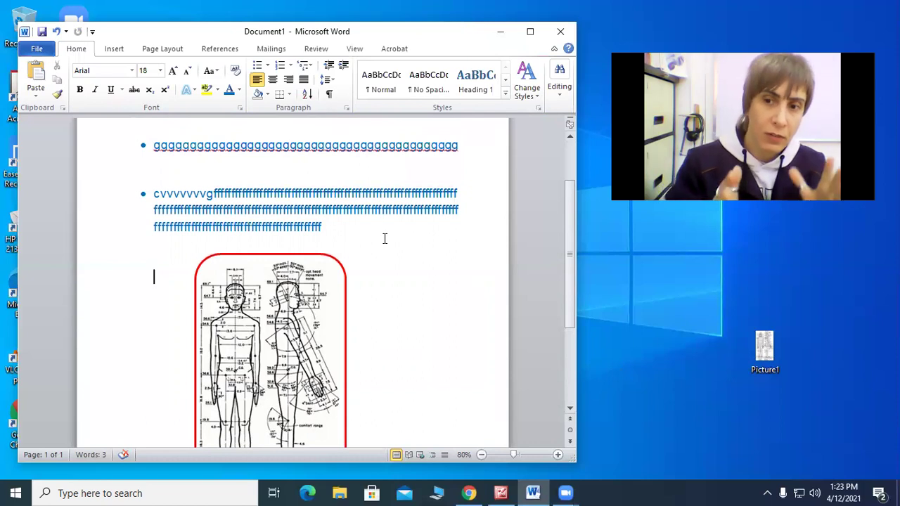
scroll(306, 258, "down", 2)
left_click(285, 257)
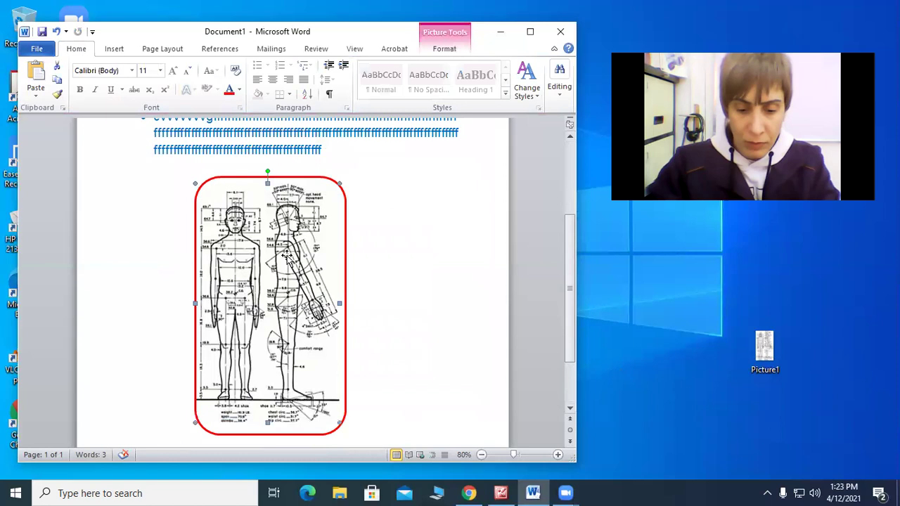
left_click(261, 169)
left_click(263, 177)
key("Delete")
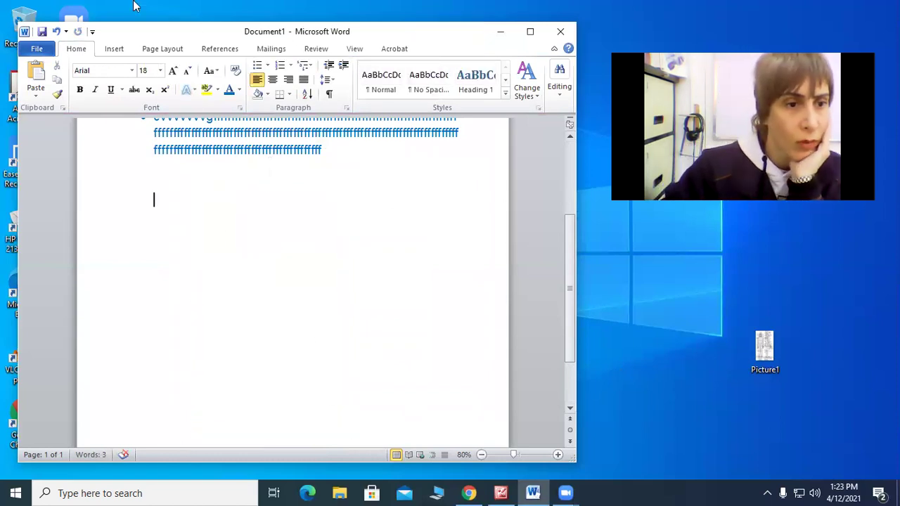
Use Draw Table to draw a table's outer border below the bulleted text, as wide as the text lines
left_click(115, 51)
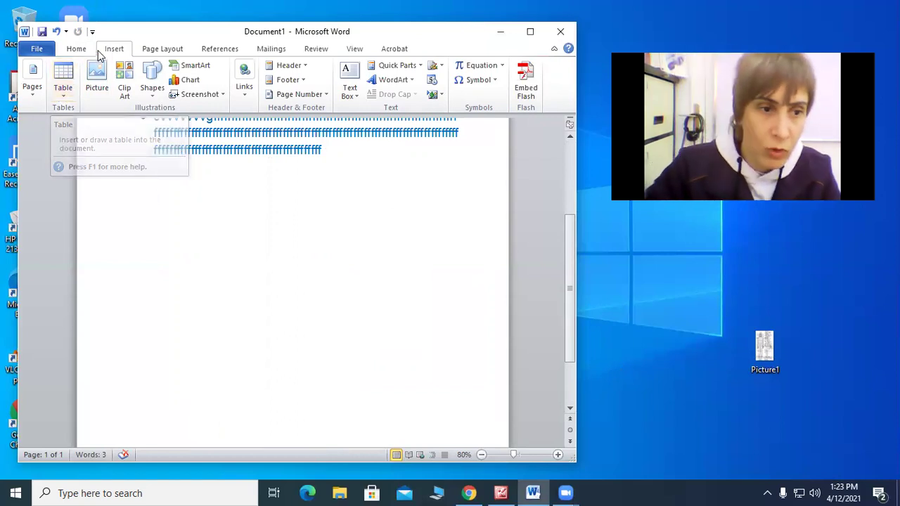
left_click(63, 92)
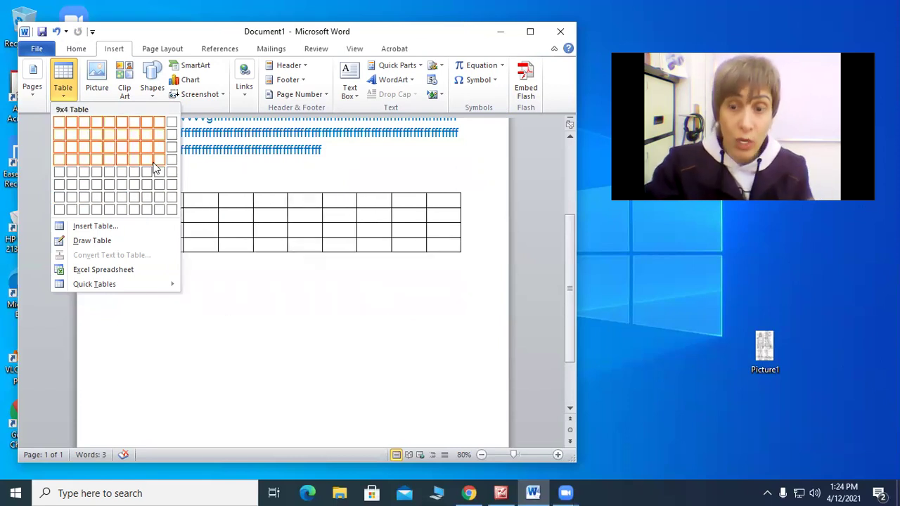
left_click(92, 241)
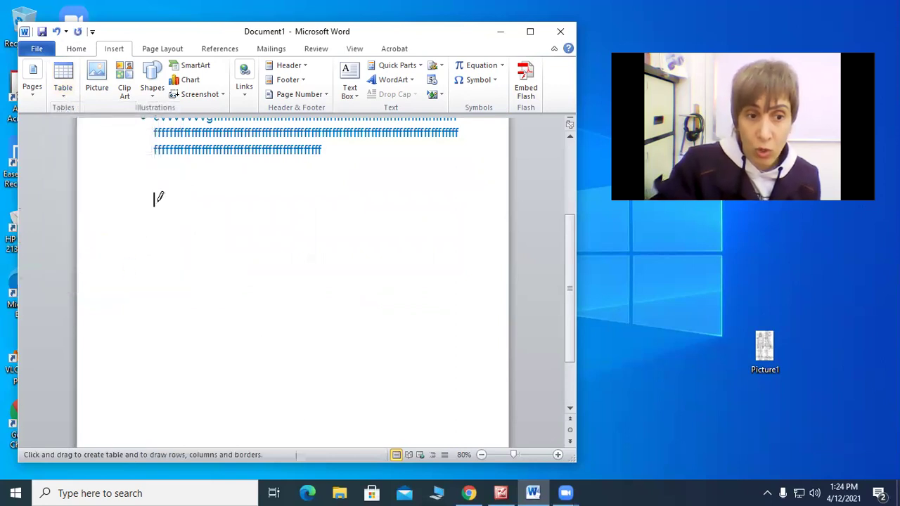
mouse_move(156, 195)
left_mouse_down()
mouse_move(243, 377)
mouse_move(436, 394)
mouse_move(466, 404)
mouse_move(476, 419)
mouse_move(205, 208)
mouse_move(304, 301)
mouse_move(448, 380)
mouse_move(255, 252)
mouse_move(427, 367)
mouse_move(464, 406)
left_mouse_up()
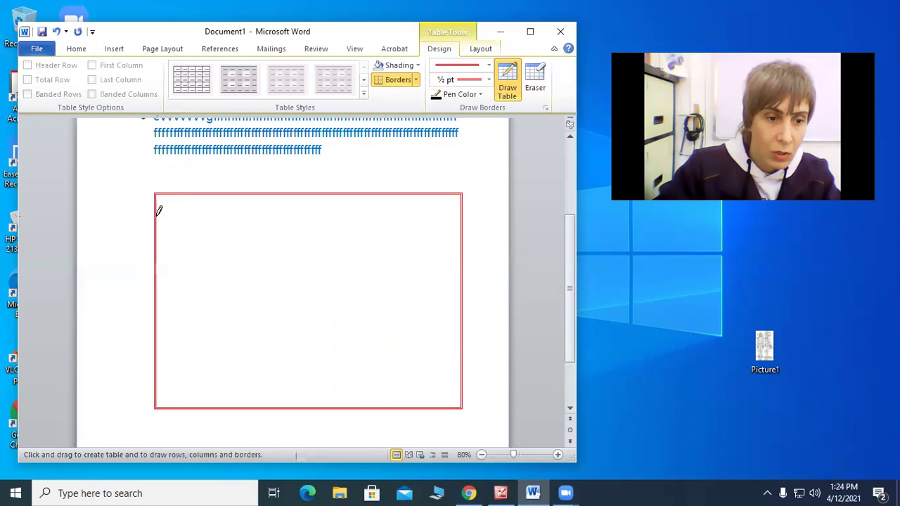
Draw three horizontal lines across the table to divide it into four rows of different heights
left_click_drag(266, 216, 268, 218)
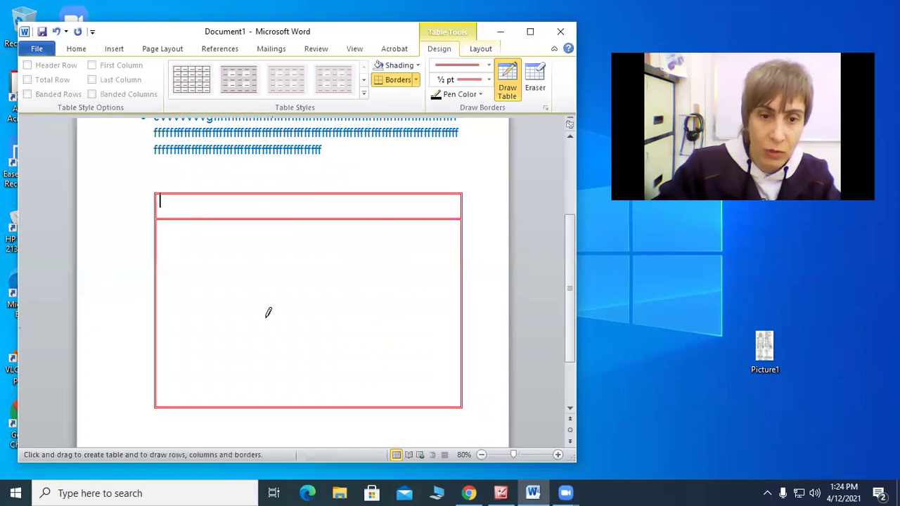
left_click_drag(157, 245, 300, 247)
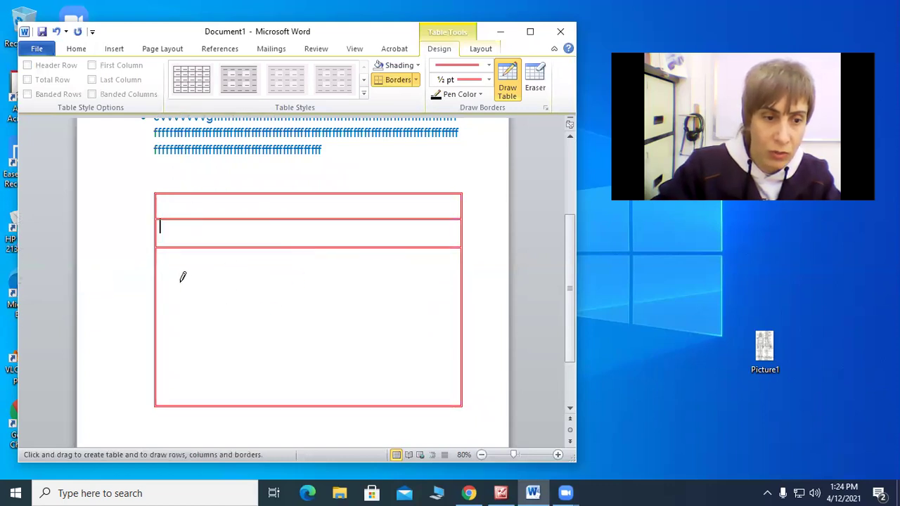
mouse_move(156, 277)
left_mouse_down()
mouse_move(293, 290)
mouse_move(196, 278)
left_mouse_up()
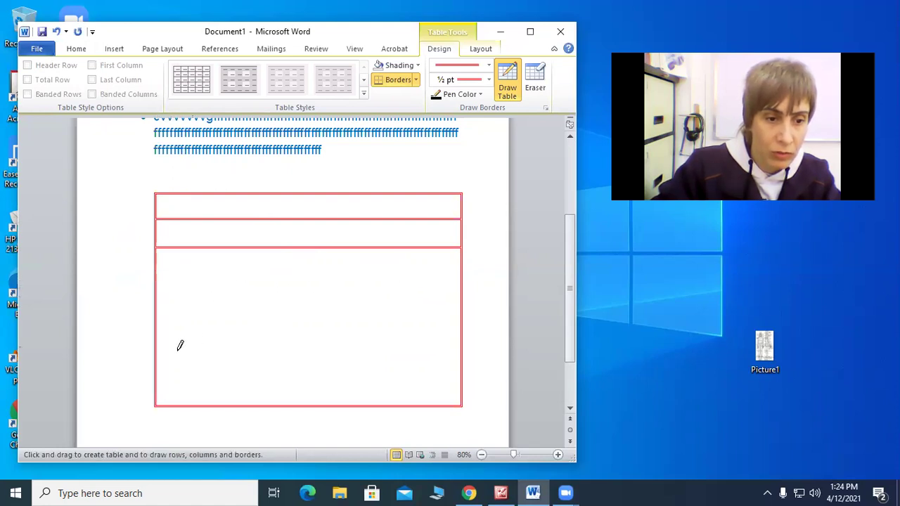
left_click_drag(157, 343, 267, 344)
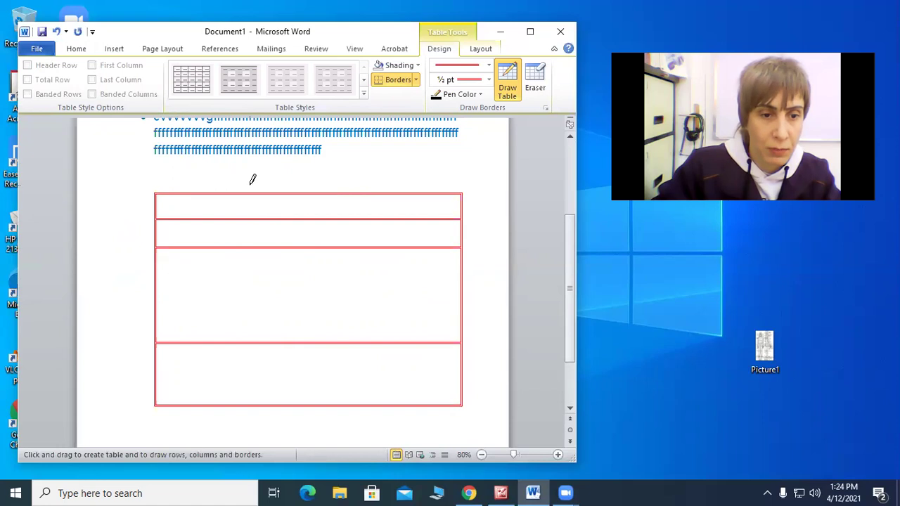
Draw two vertical lines through all rows to divide the table into three columns, with the middle one widest
left_click_drag(246, 188, 235, 274)
left_click_drag(232, 188, 246, 346)
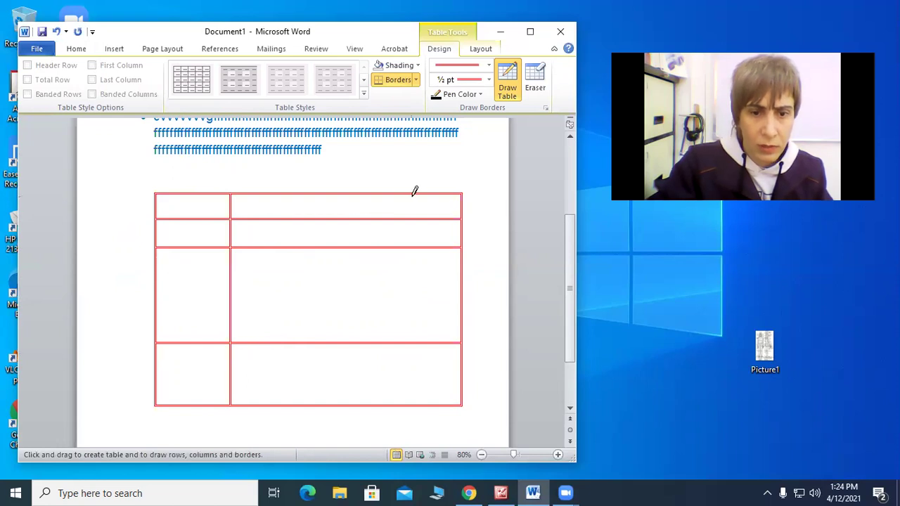
left_click_drag(399, 189, 398, 364)
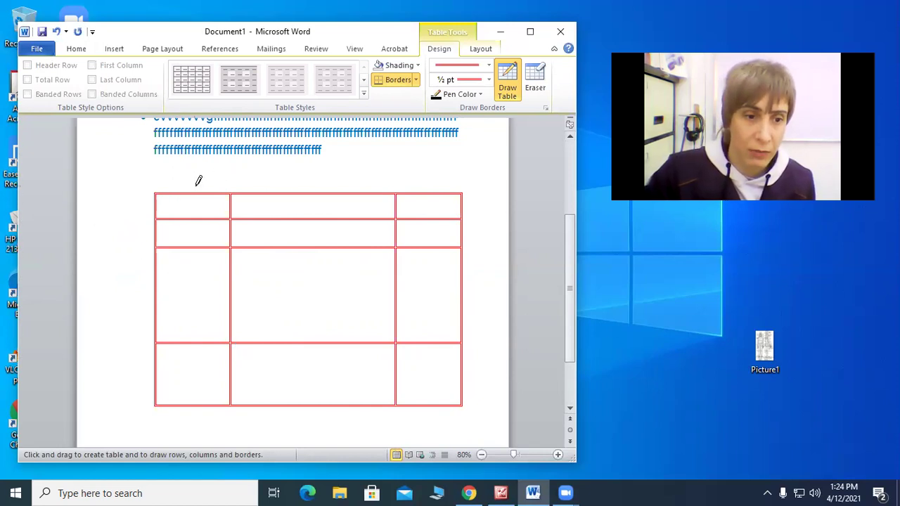
left_click(36, 49)
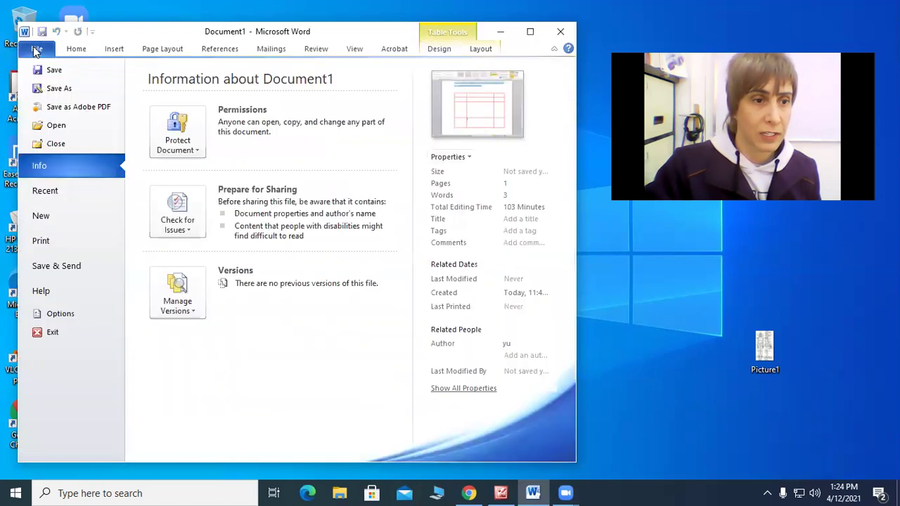
left_click(75, 49)
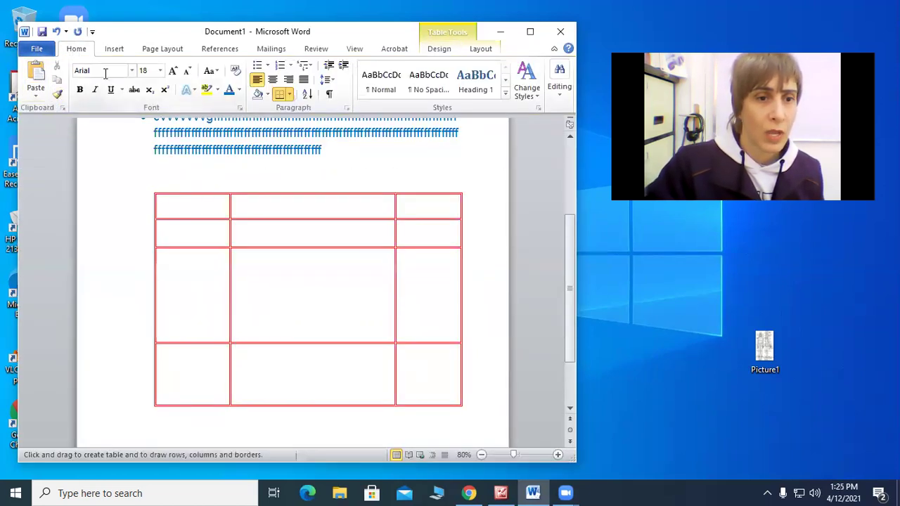
left_click(181, 185)
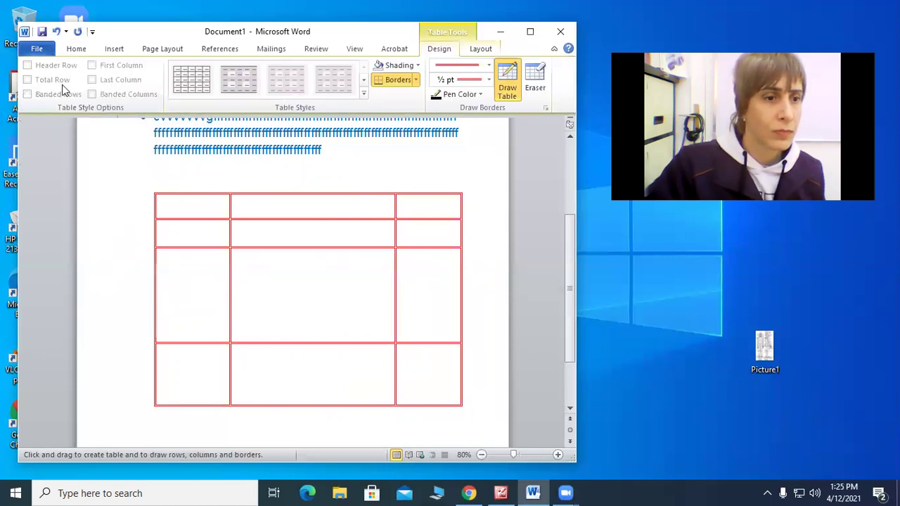
left_click(37, 48)
left_click(76, 48)
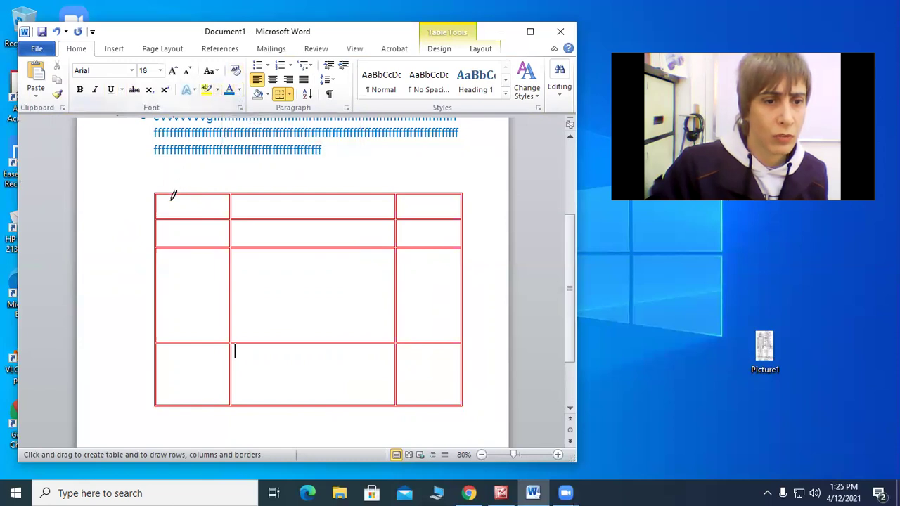
right_click(209, 150)
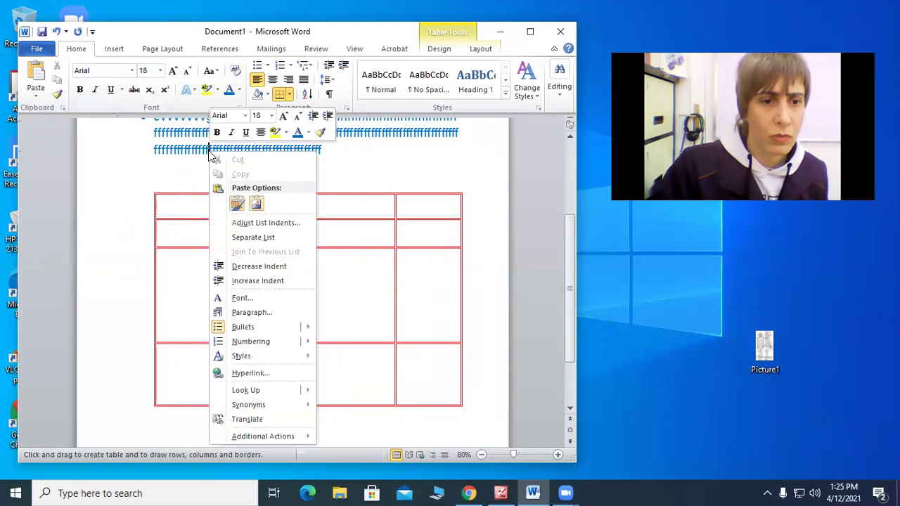
left_click(145, 164)
Split the first column's top two cells with a short vertical line and turn on bold to leave table drawing
left_click_drag(191, 192, 189, 243)
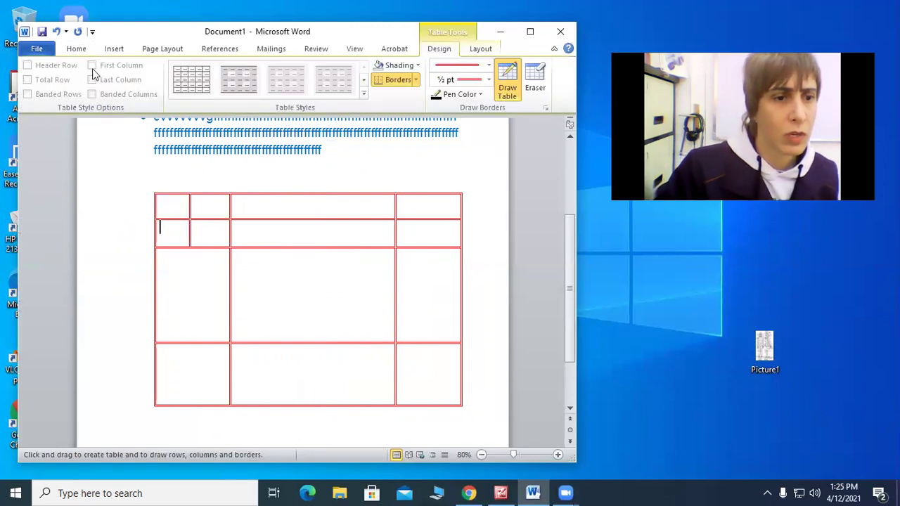
left_click(74, 49)
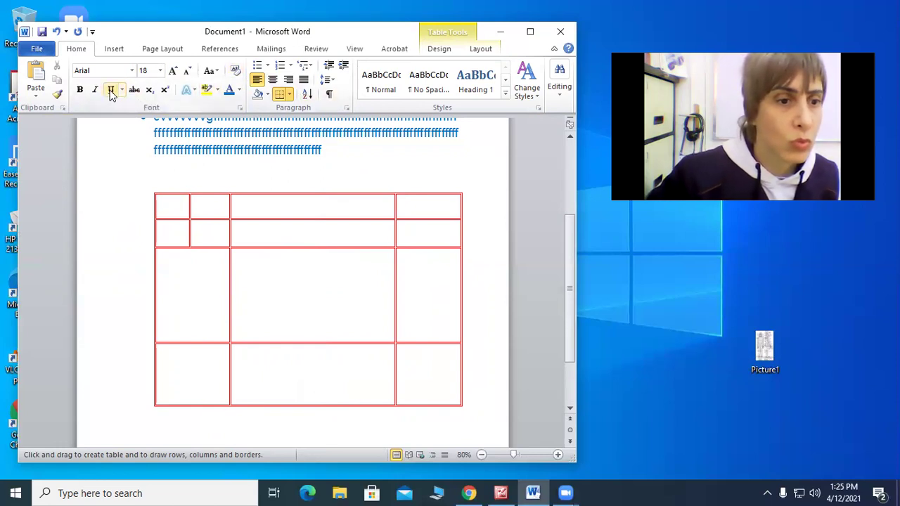
left_click(82, 91)
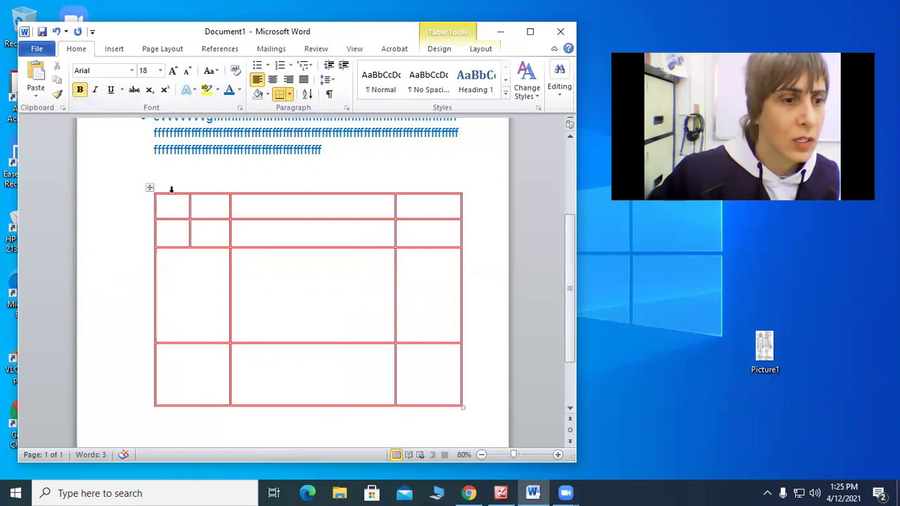
left_click(112, 184)
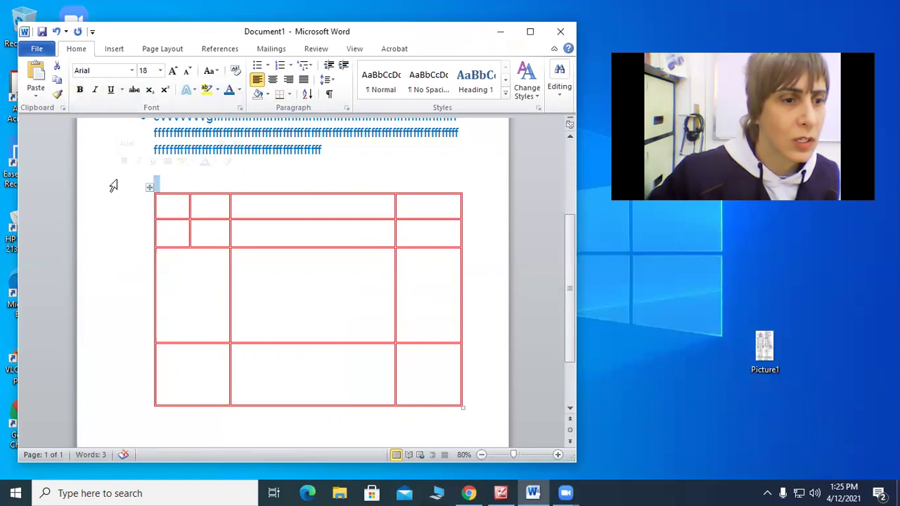
left_click(332, 191)
left_click(159, 191)
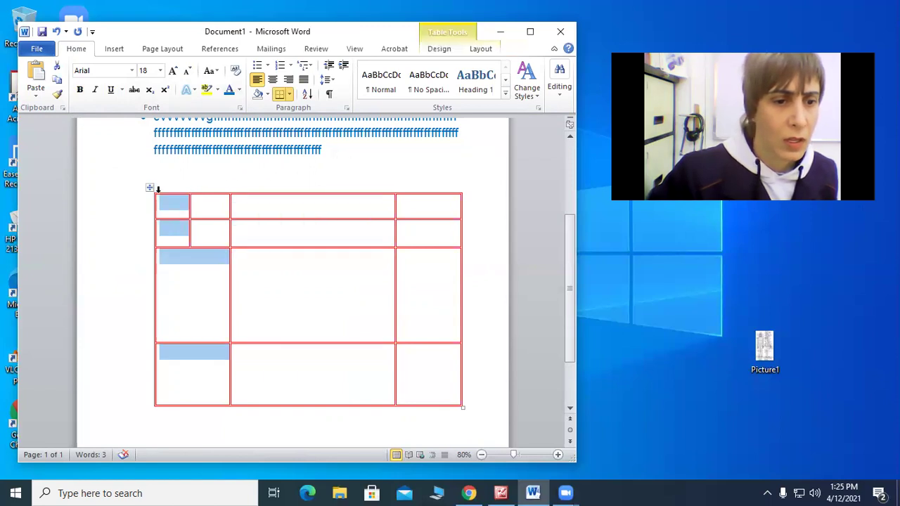
left_click(149, 189)
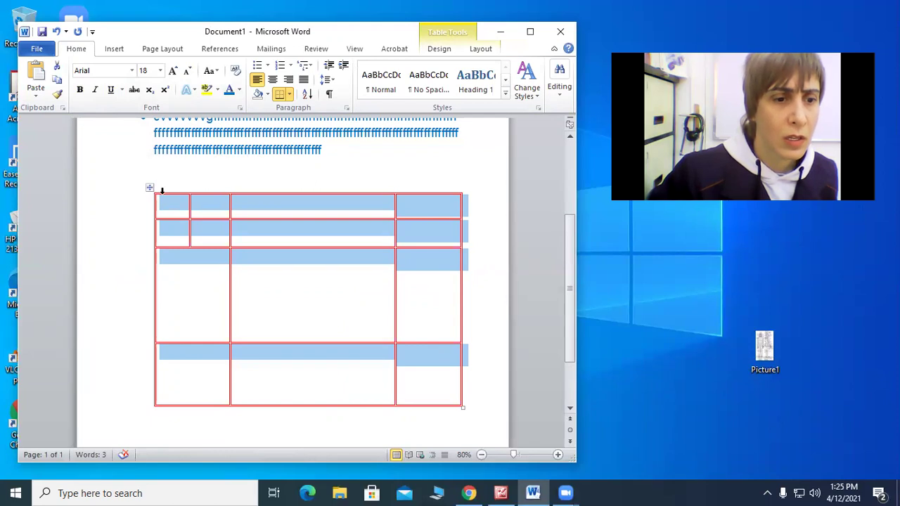
right_click(147, 191)
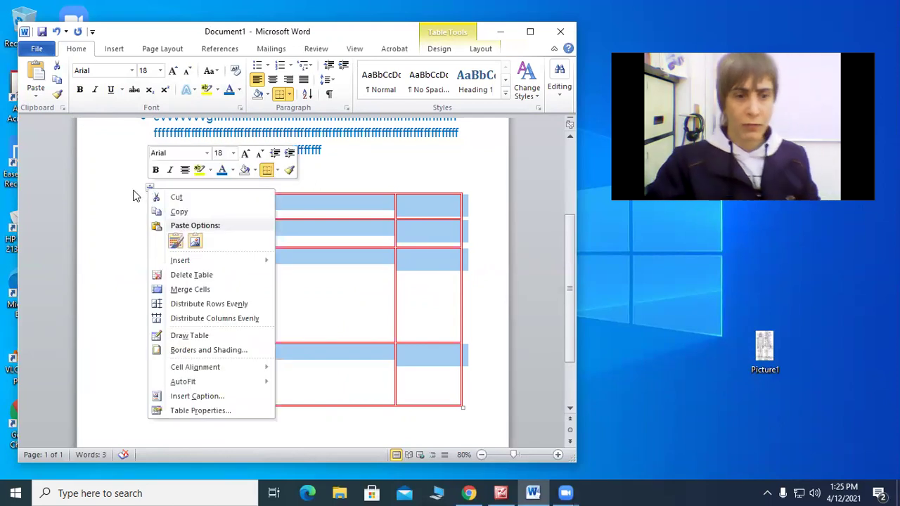
key("Escape")
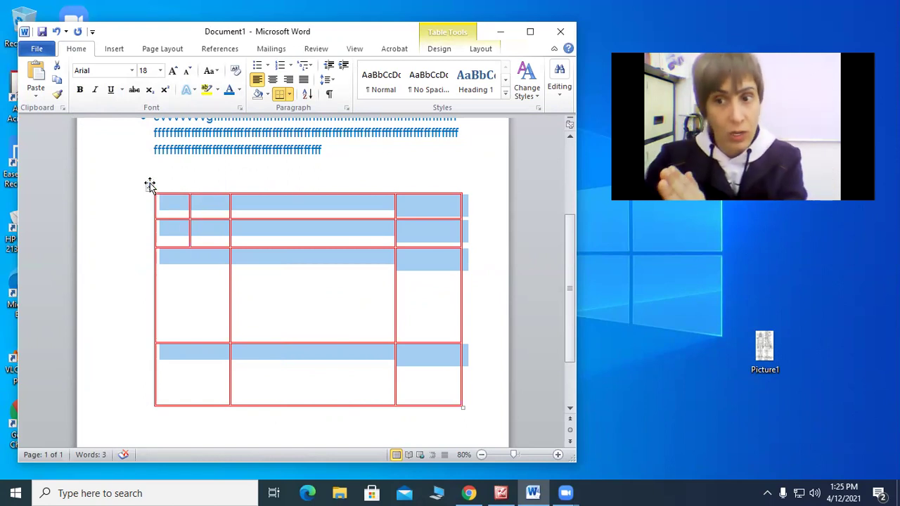
right_click(149, 182)
key("Escape")
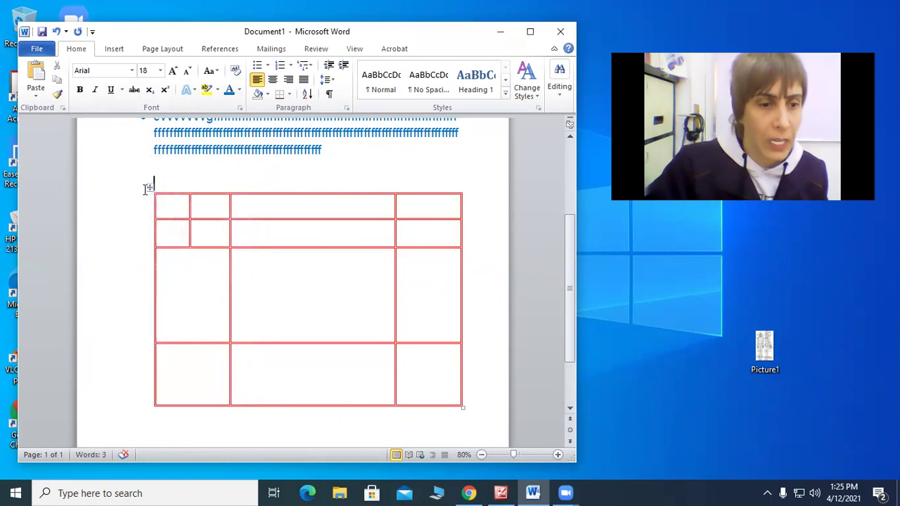
right_click(149, 188)
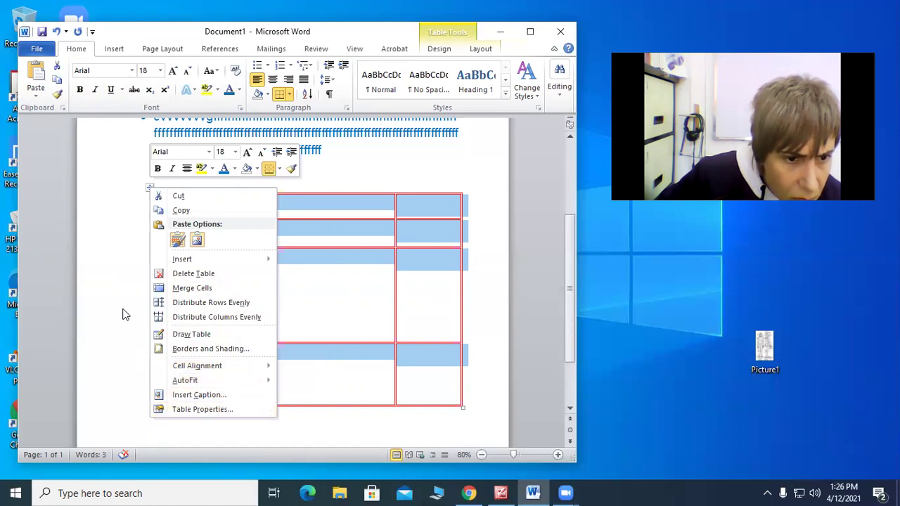
key("Escape")
Open the Borders and Shading settings for the whole table and move the dialog so the table's first columns stay visible
right_click(148, 190)
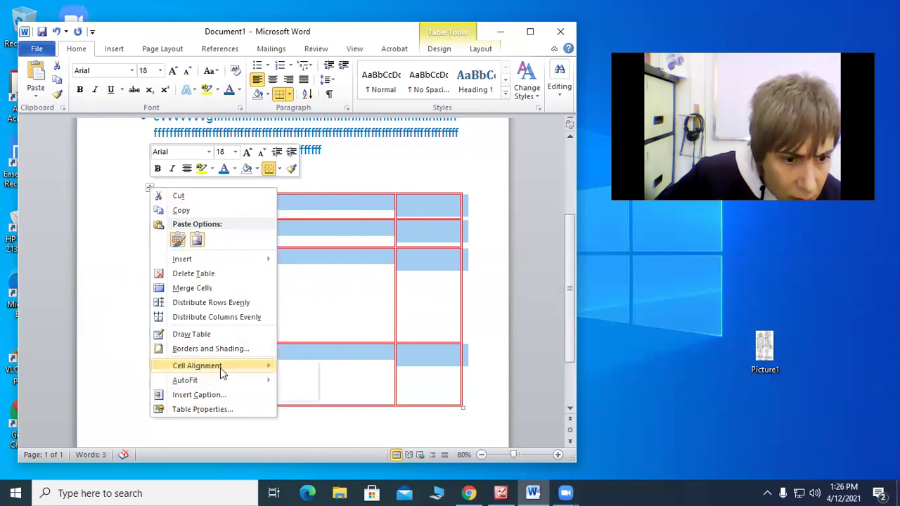
mouse_move(220, 368)
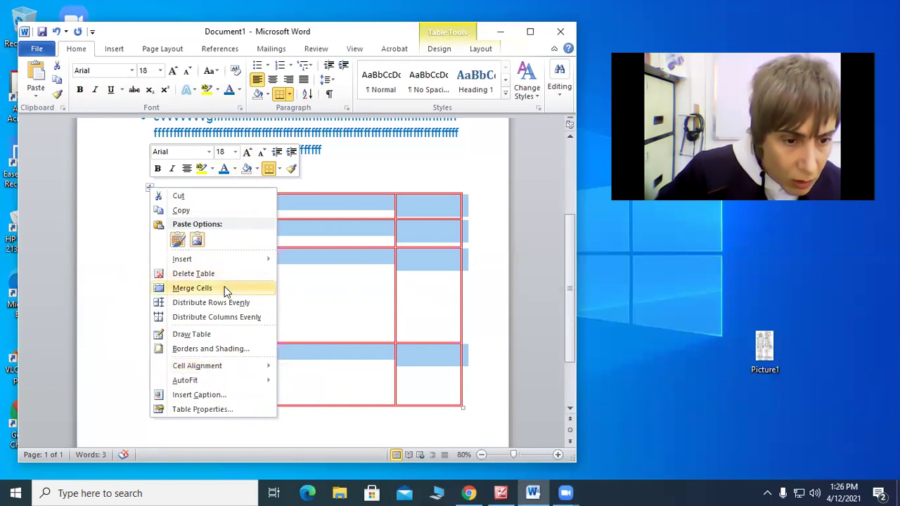
left_click(211, 351)
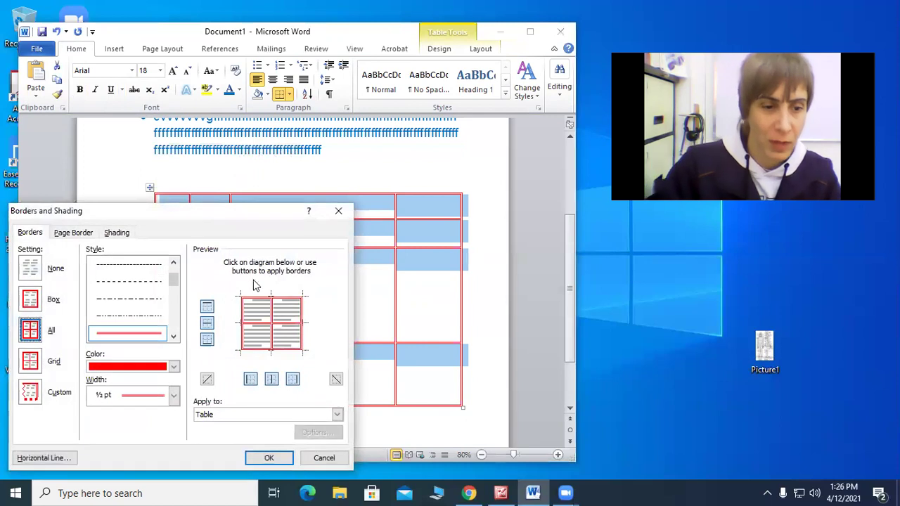
left_click_drag(166, 212, 548, 101)
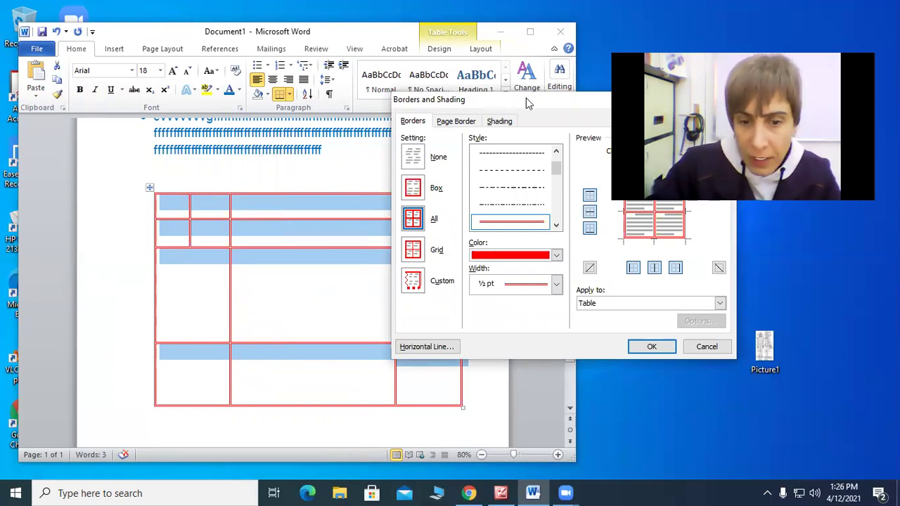
left_click_drag(529, 104, 504, 194)
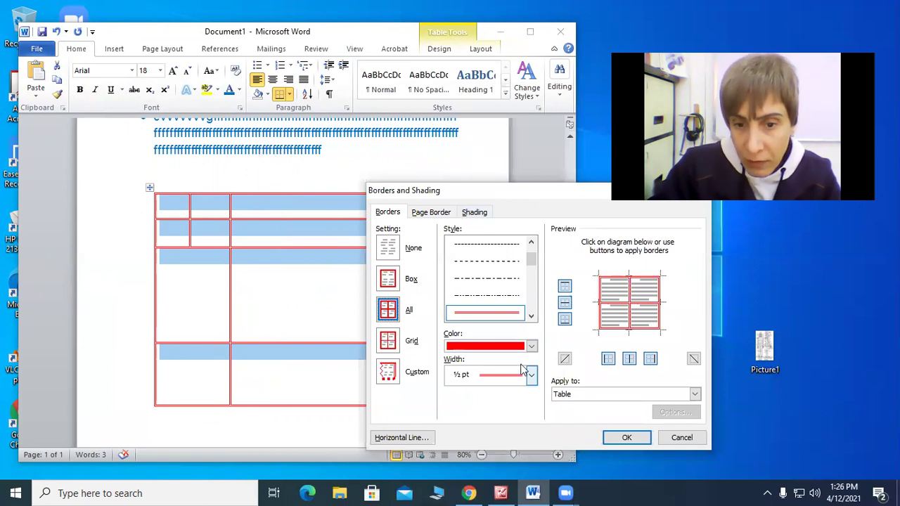
Apply a dashed line style to all of the table's borders
left_click(532, 346)
left_click(506, 316)
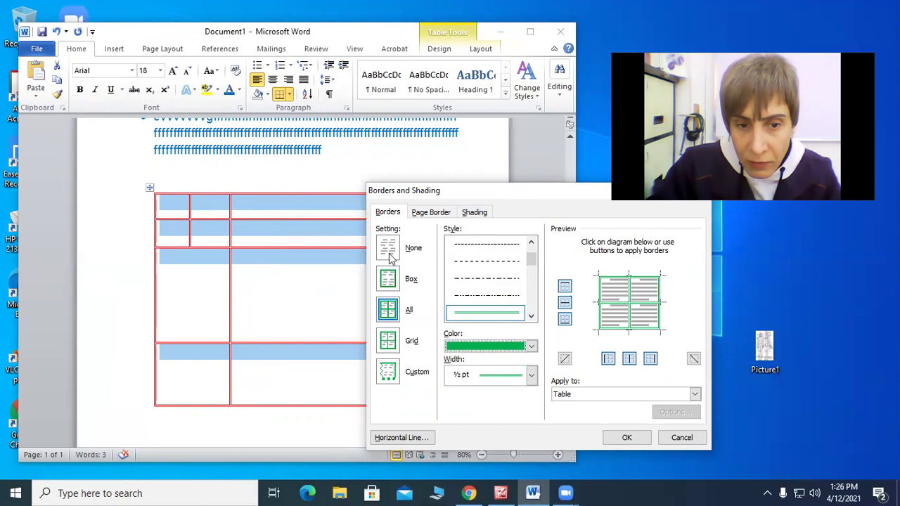
left_click(531, 242)
left_click(531, 242)
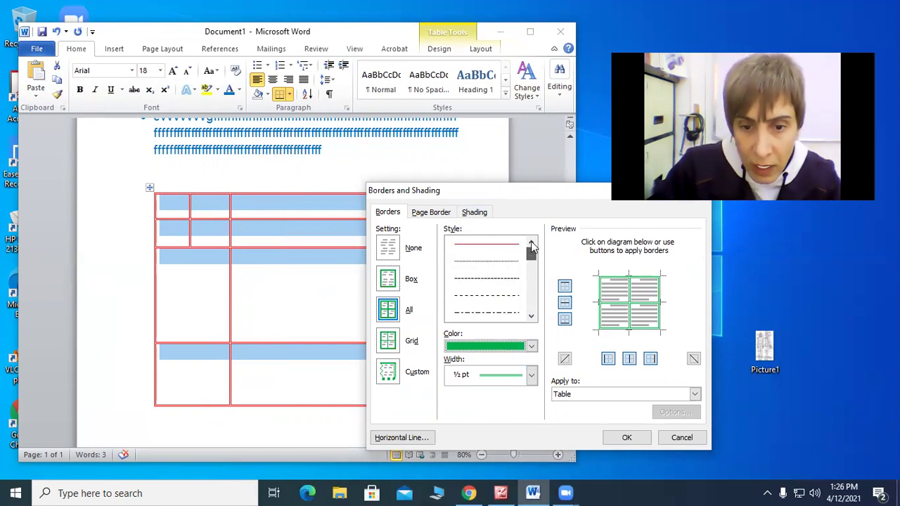
left_click(508, 298)
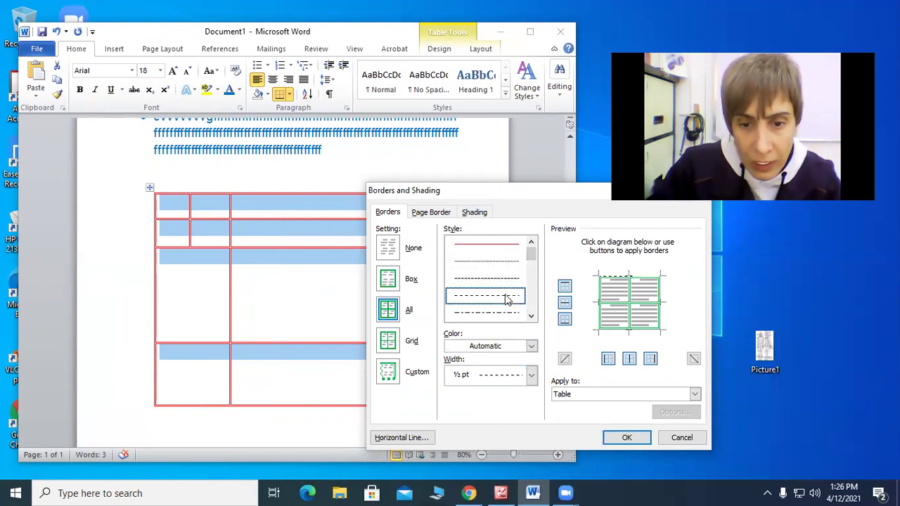
left_click(624, 438)
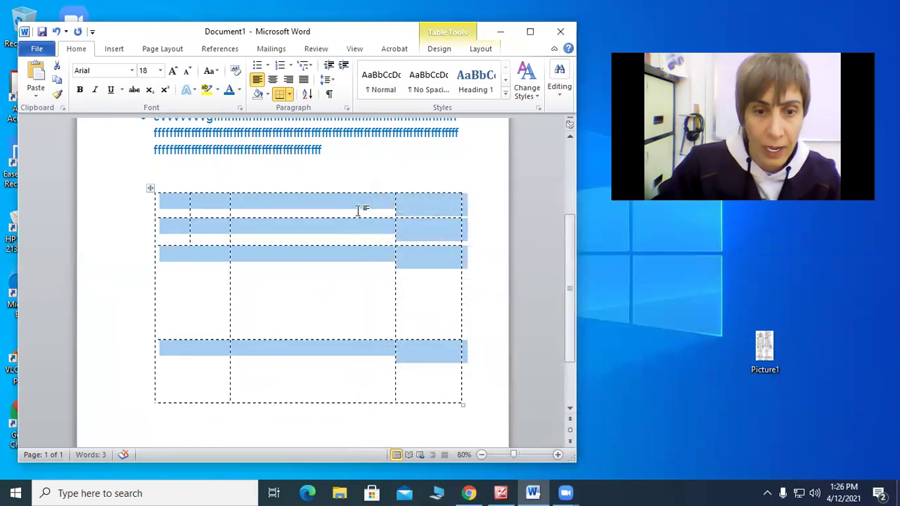
Color all of the table's dashed borders green and deselect the table
right_click(149, 192)
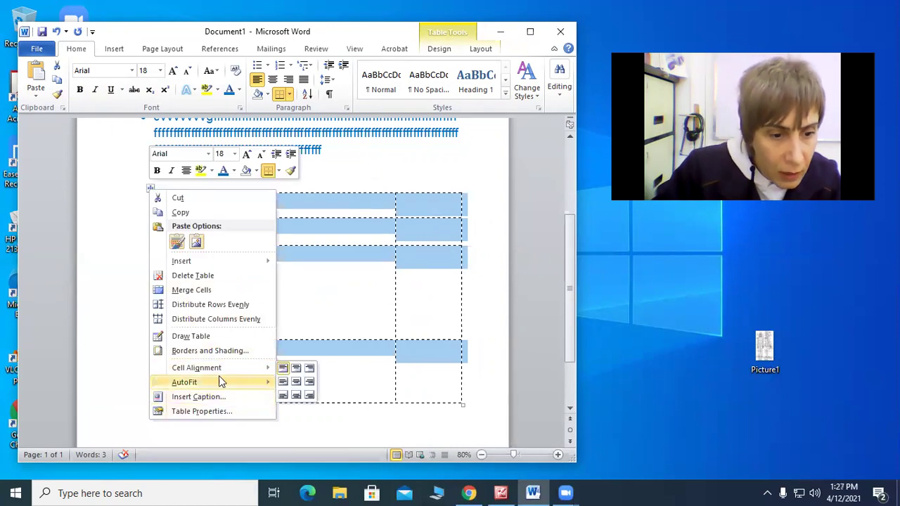
left_click(224, 351)
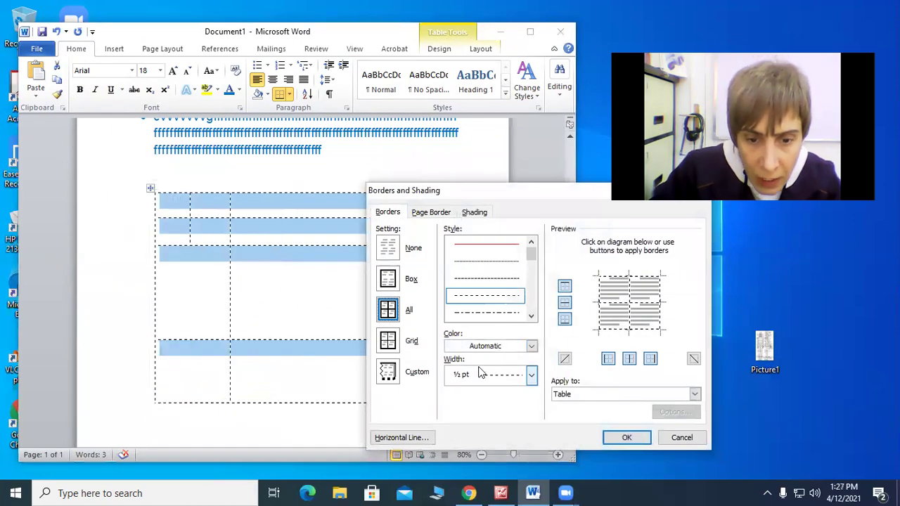
left_click(534, 348)
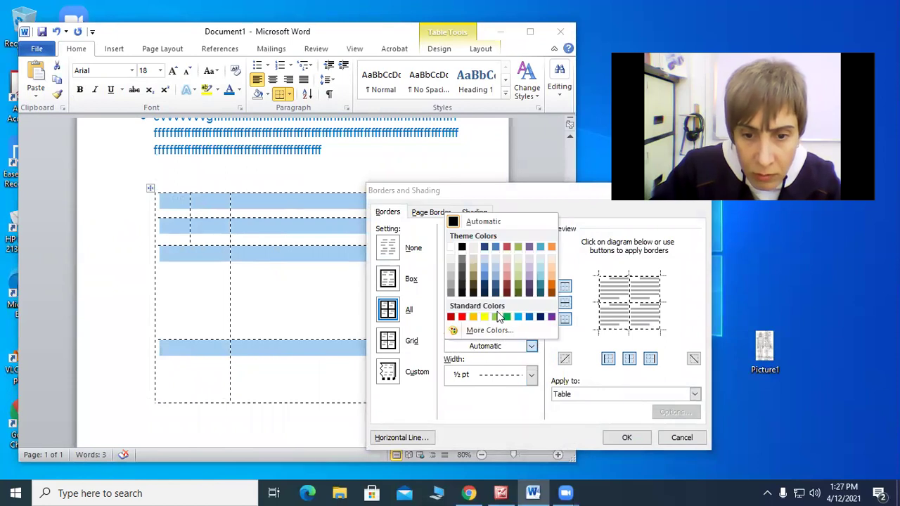
left_click(507, 321)
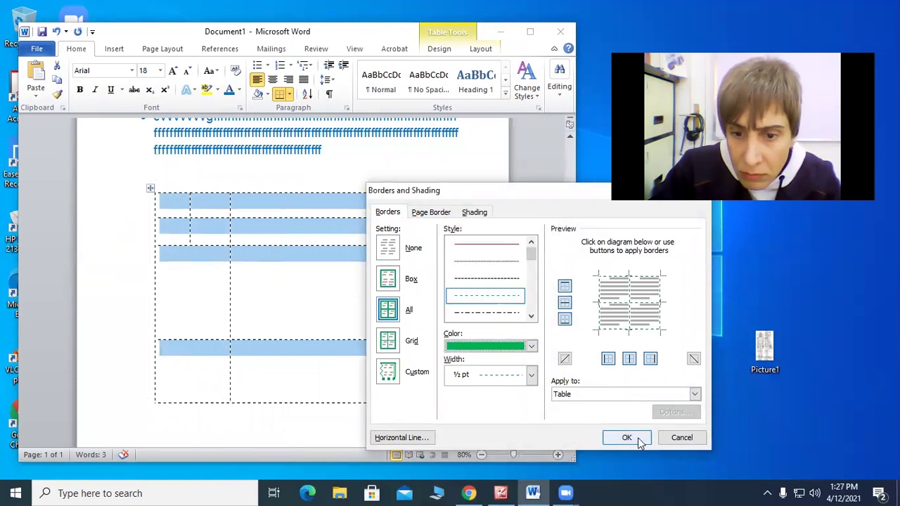
left_click(638, 438)
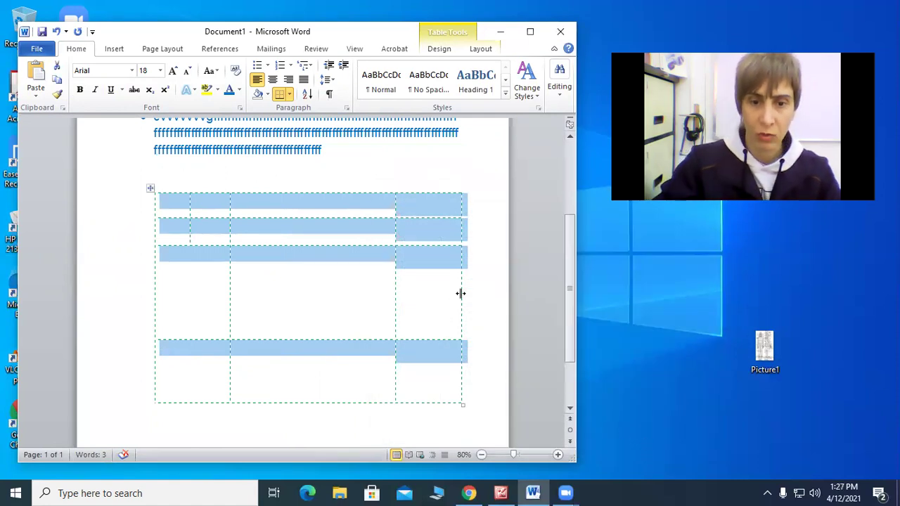
left_click(121, 210)
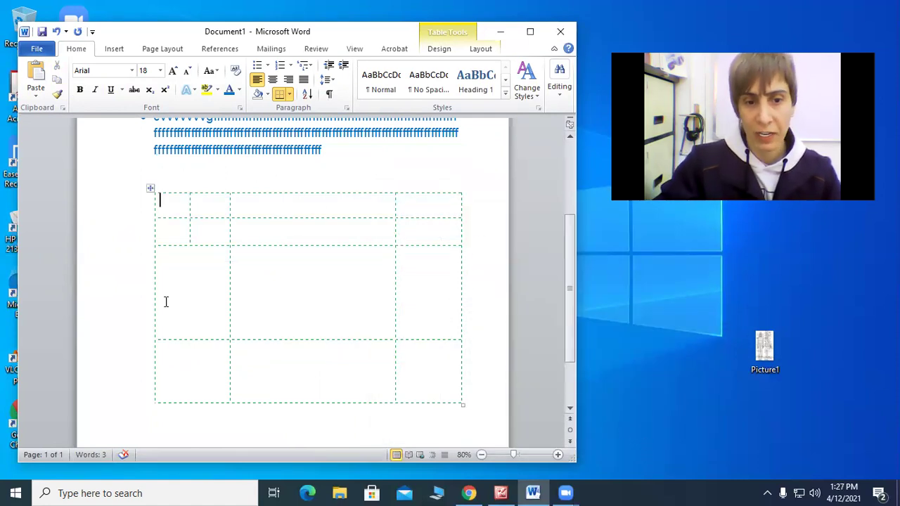
Set the width of the table's green dashed borders to 2 ¼ pt and deselect the table
right_click(151, 189)
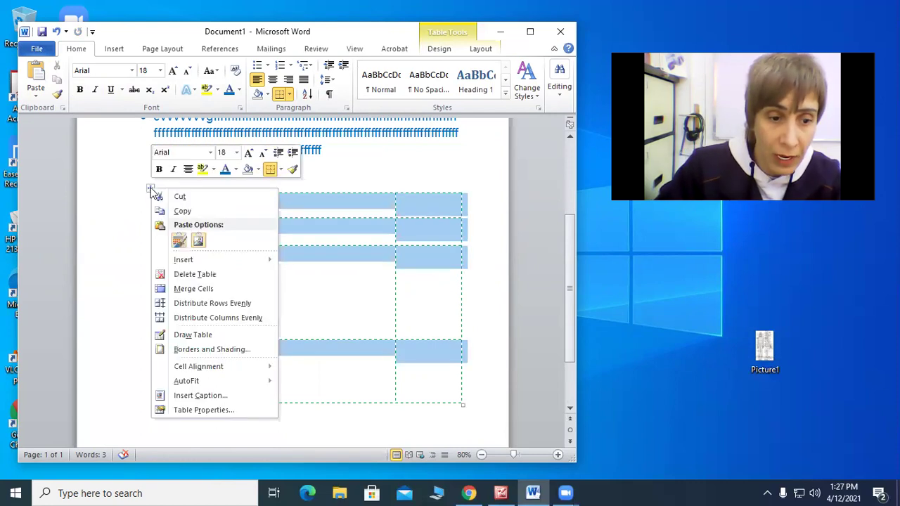
left_click(240, 350)
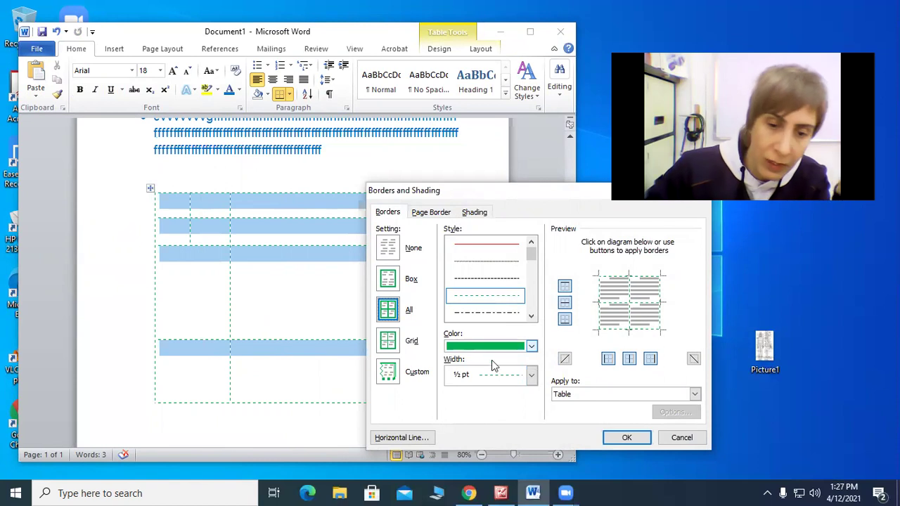
left_click(531, 375)
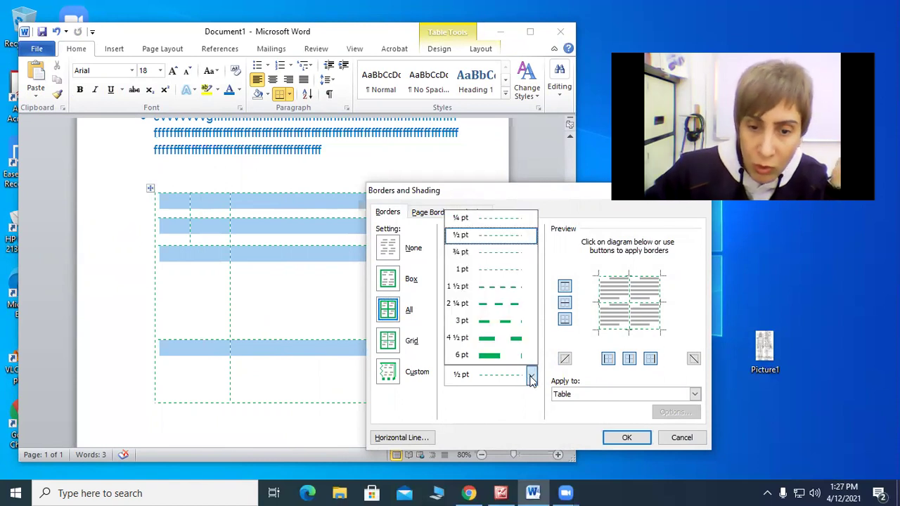
left_click(489, 339)
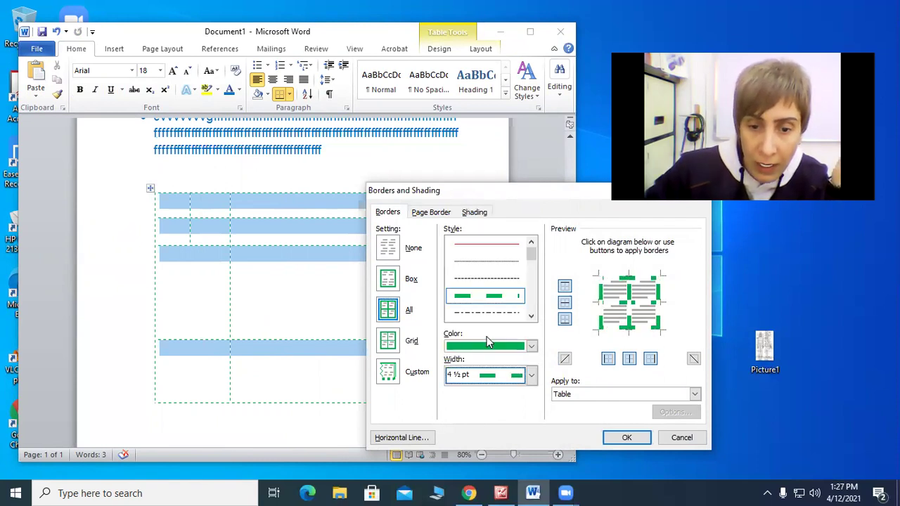
left_click(523, 373)
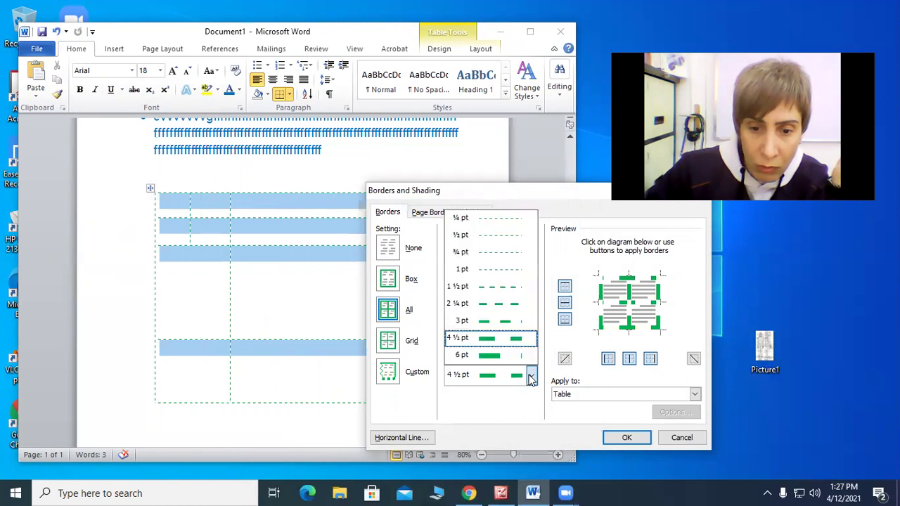
left_click(491, 308)
left_click(627, 437)
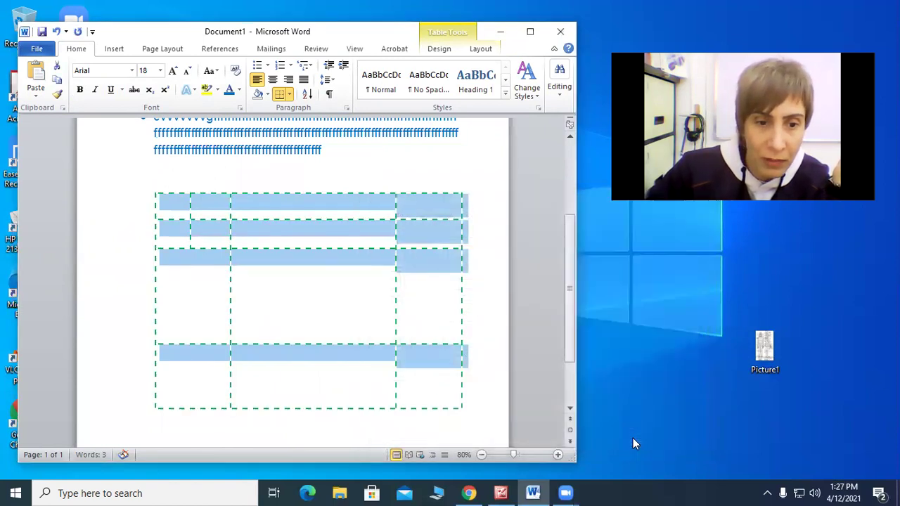
left_click(391, 436)
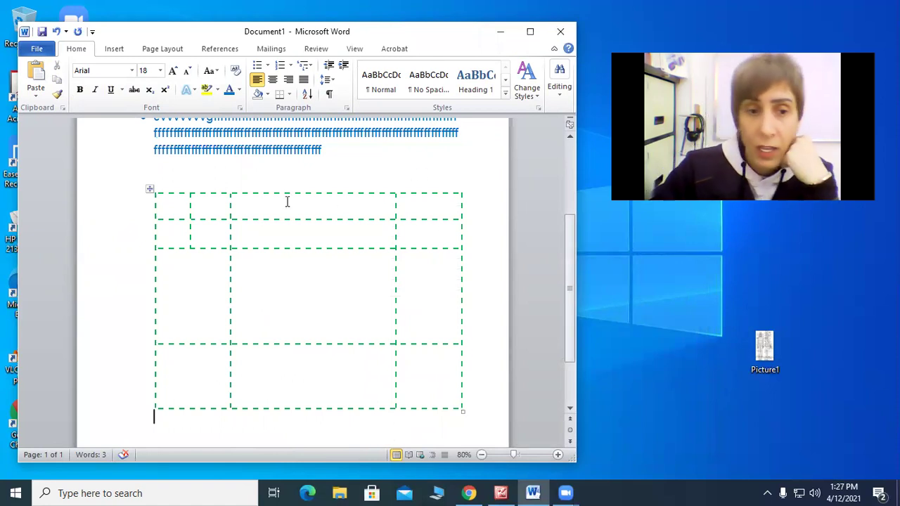
Change all of the table's borders to a solid blue line 3 pt wide and deselect the table
right_click(150, 193)
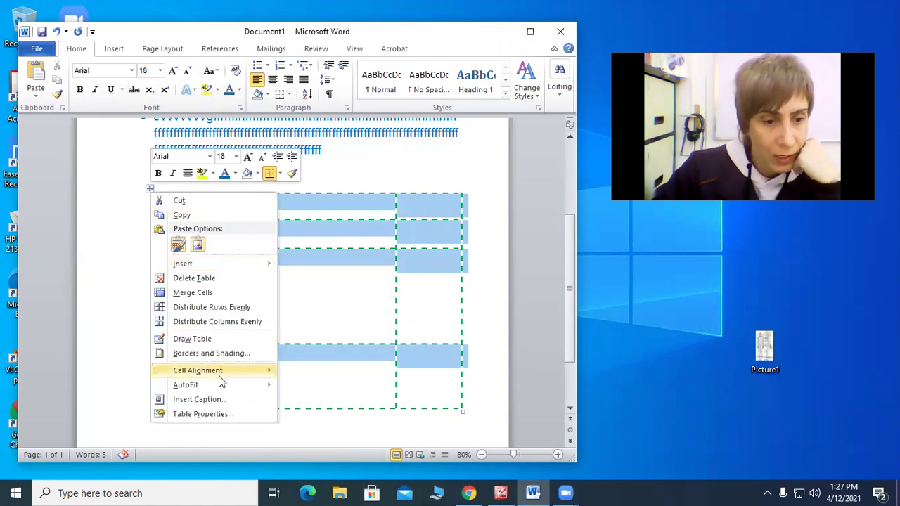
left_click(211, 353)
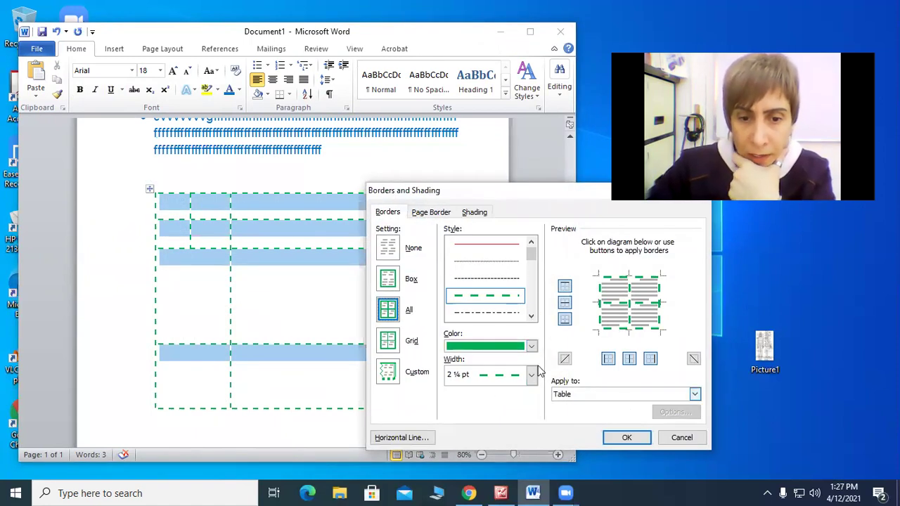
left_click(532, 347)
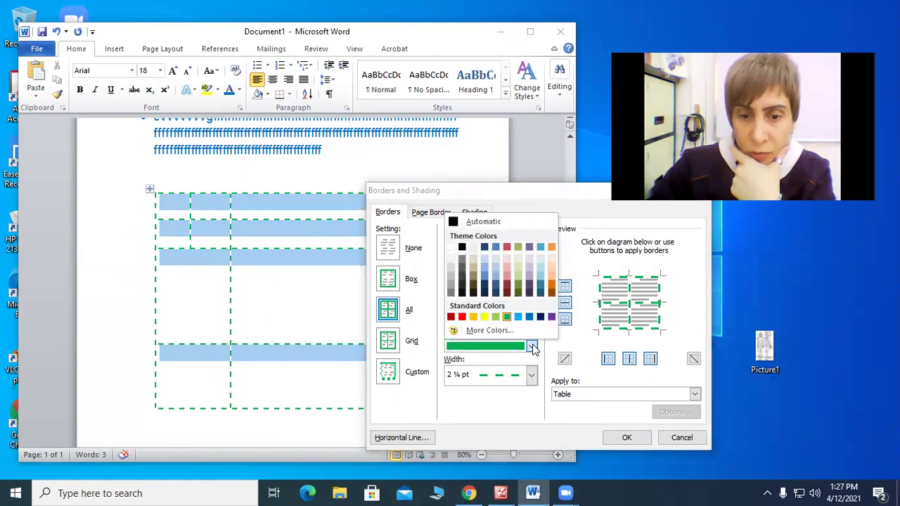
left_click(532, 347)
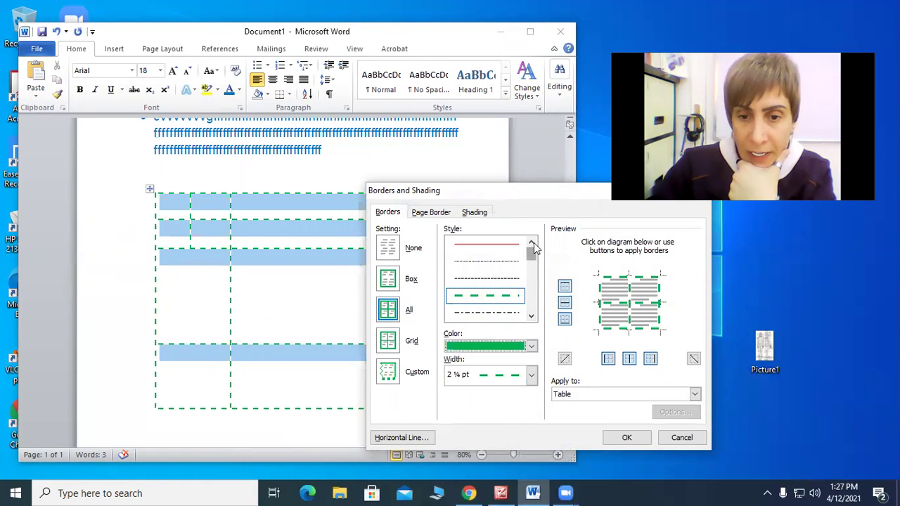
left_click(509, 251)
left_click(531, 376)
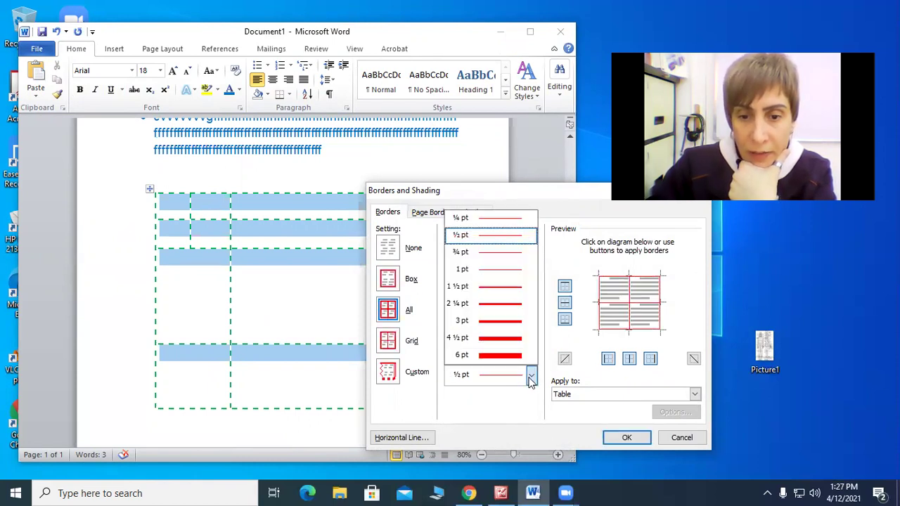
left_click(501, 321)
left_click(533, 346)
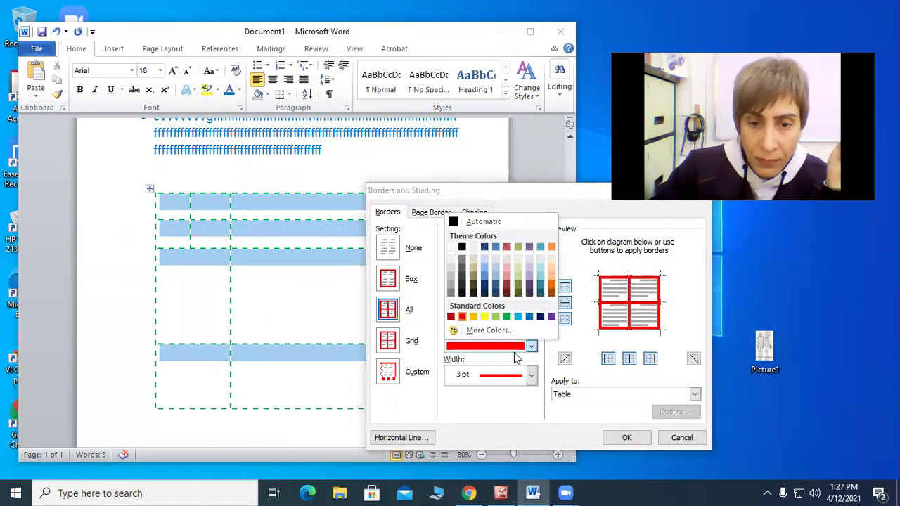
left_click(527, 318)
left_click(633, 434)
left_click(488, 268)
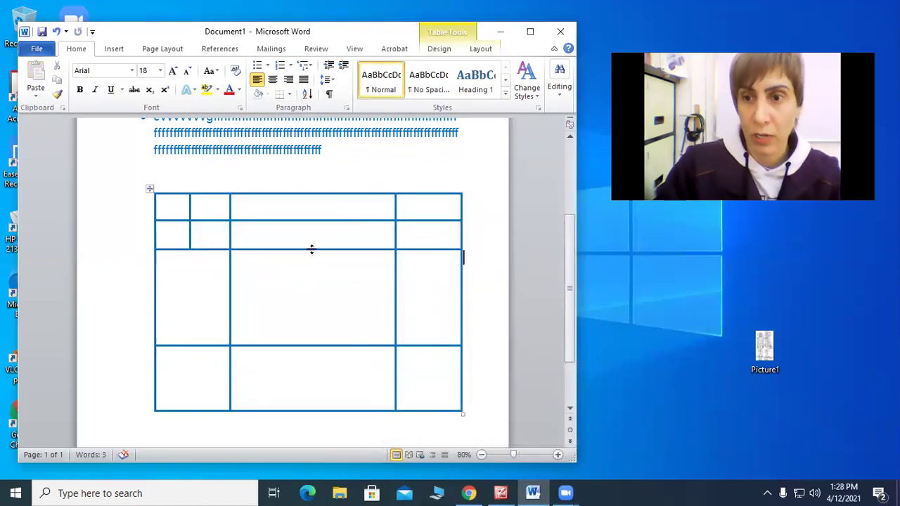
Fill the whole table with yellow shading and deselect the table
left_click(150, 188)
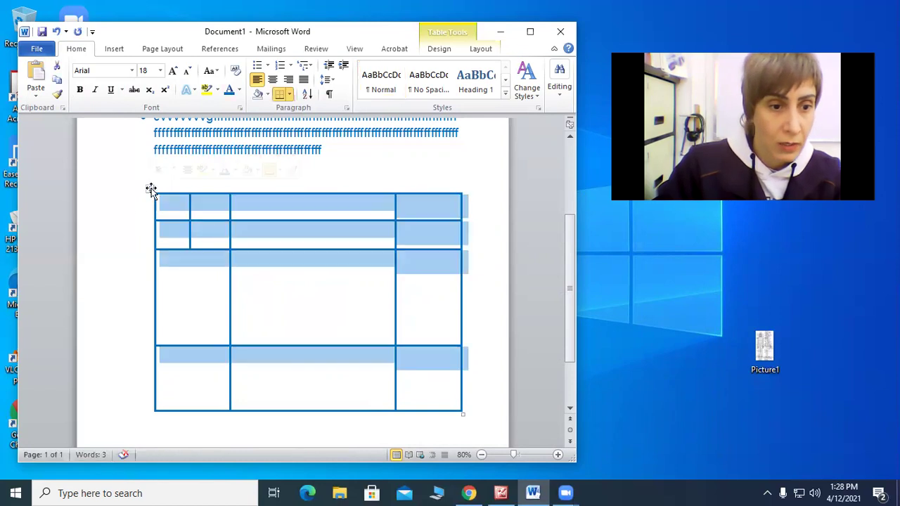
right_click(150, 188)
left_click(231, 350)
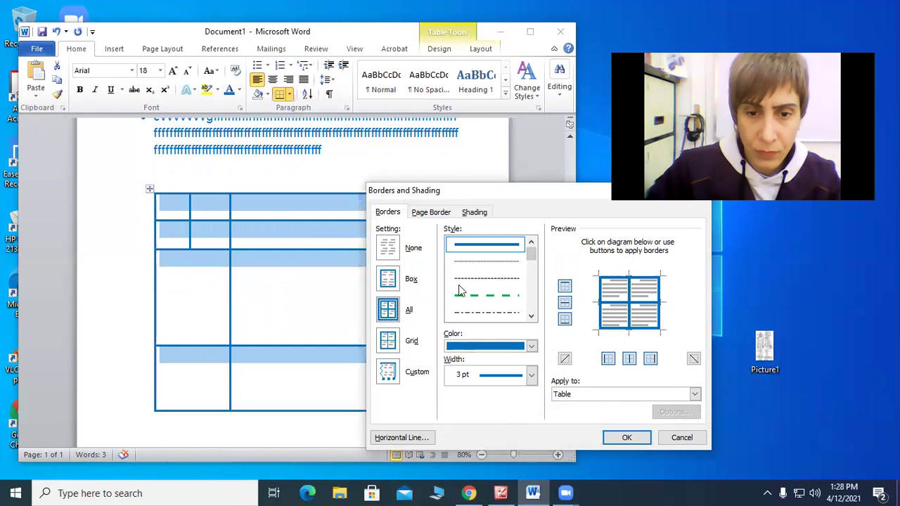
left_click(473, 214)
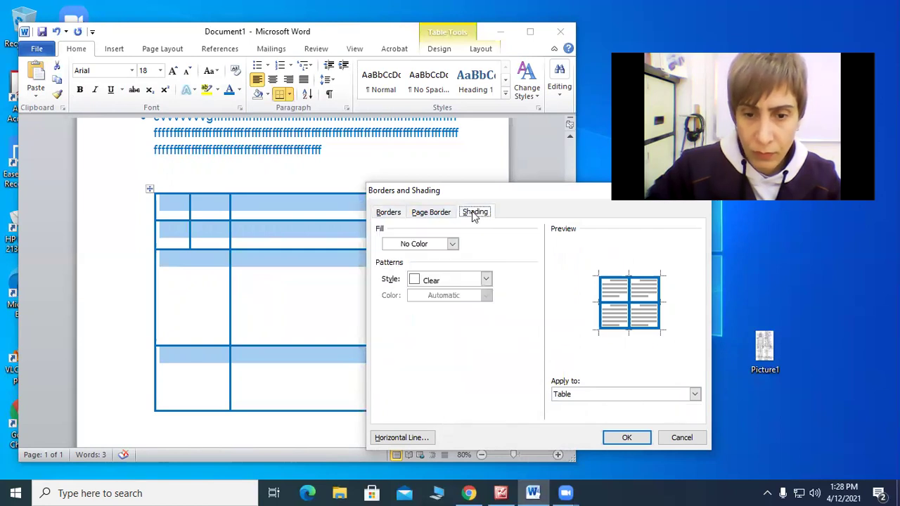
left_click(453, 244)
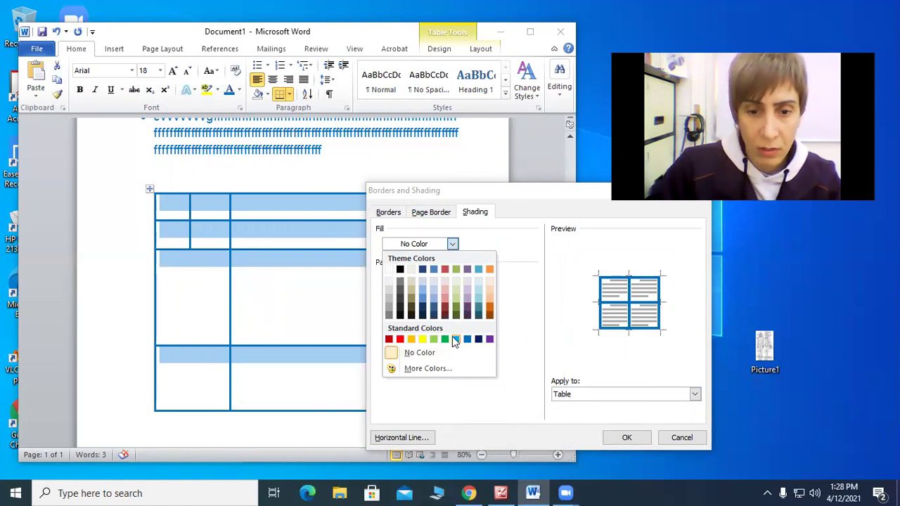
left_click(423, 339)
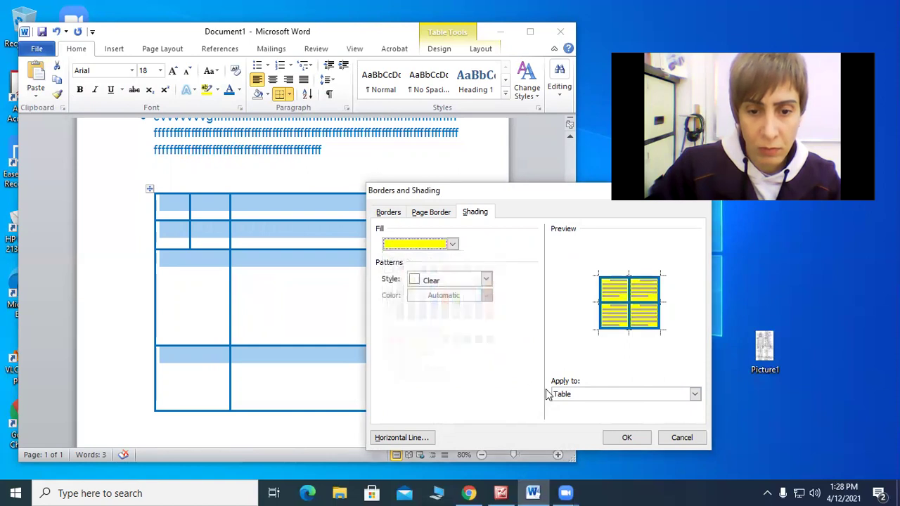
left_click(637, 437)
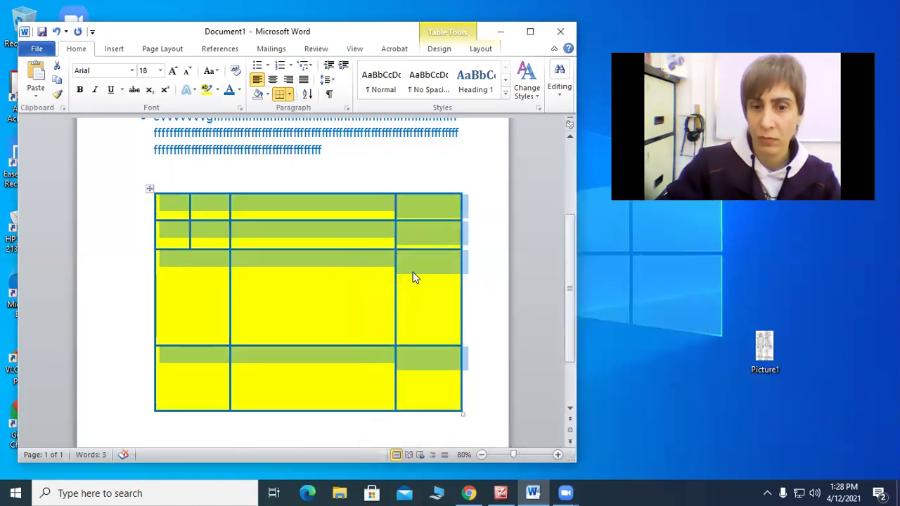
left_click(471, 282)
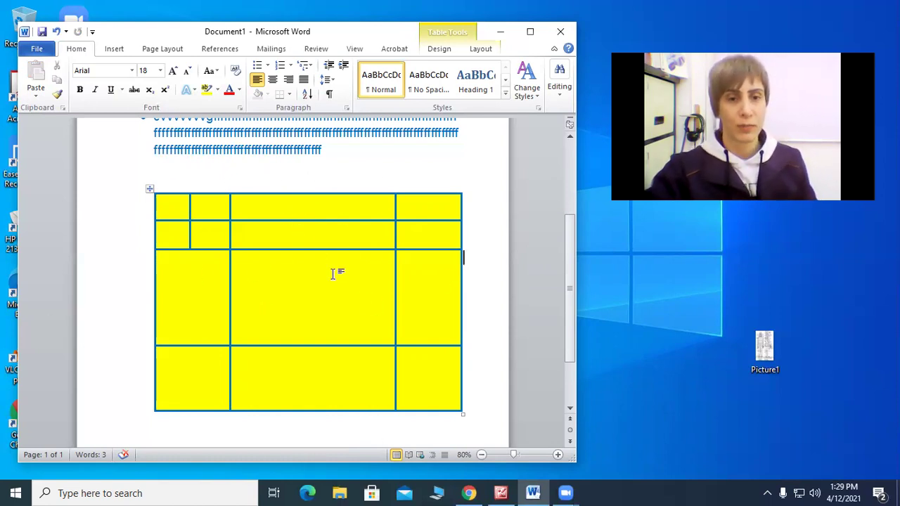
Adjust the table's row heights by making the first row taller and the third and fourth rows shorter, leaving the table deselected
left_click(148, 187)
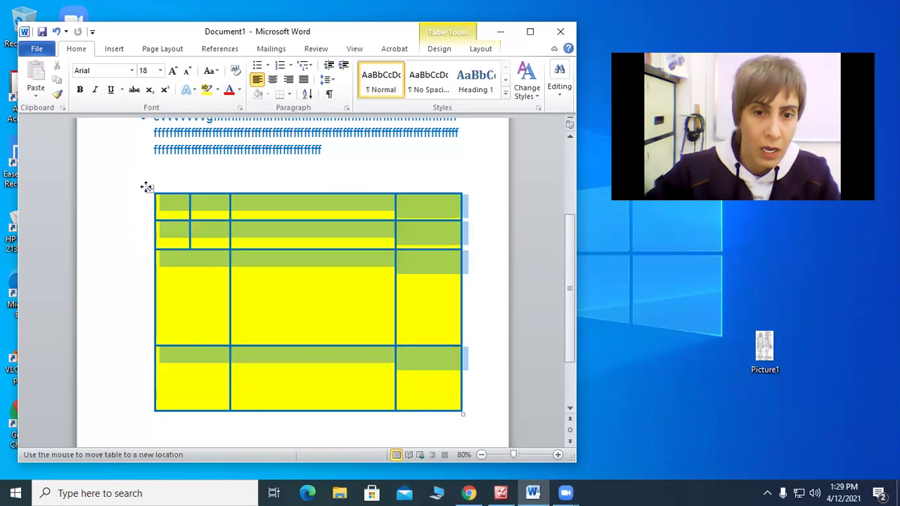
left_click_drag(240, 219, 255, 250)
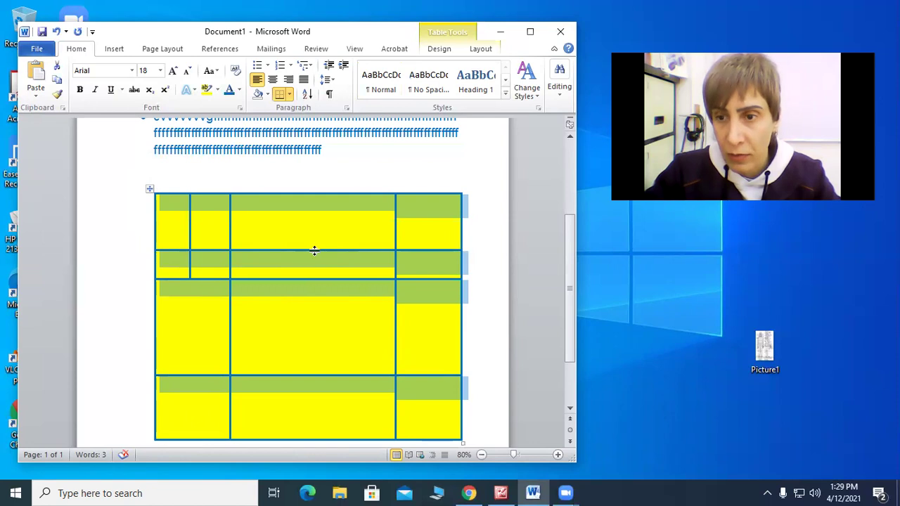
mouse_move(315, 251)
left_mouse_down()
mouse_move(312, 277)
mouse_move(309, 251)
left_mouse_up()
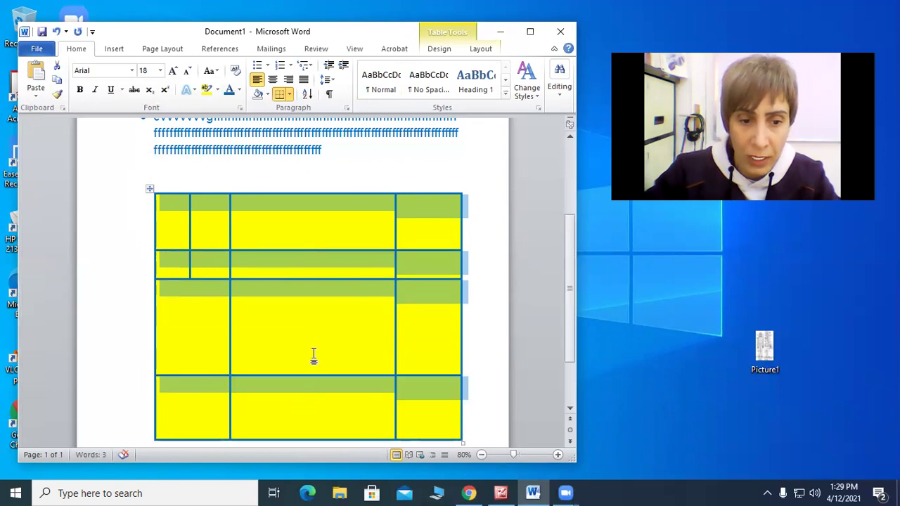
scroll(312, 356, "down", 2)
left_click_drag(297, 362, 297, 330)
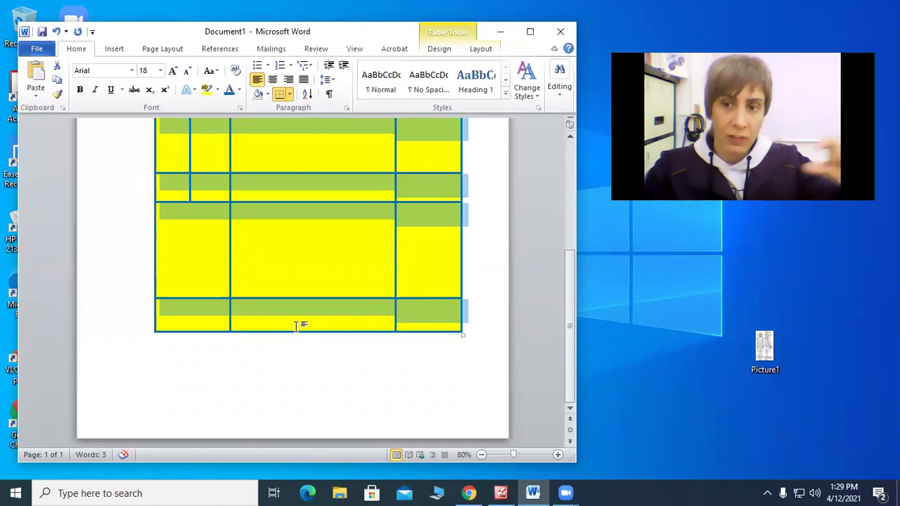
left_click_drag(299, 298, 297, 249)
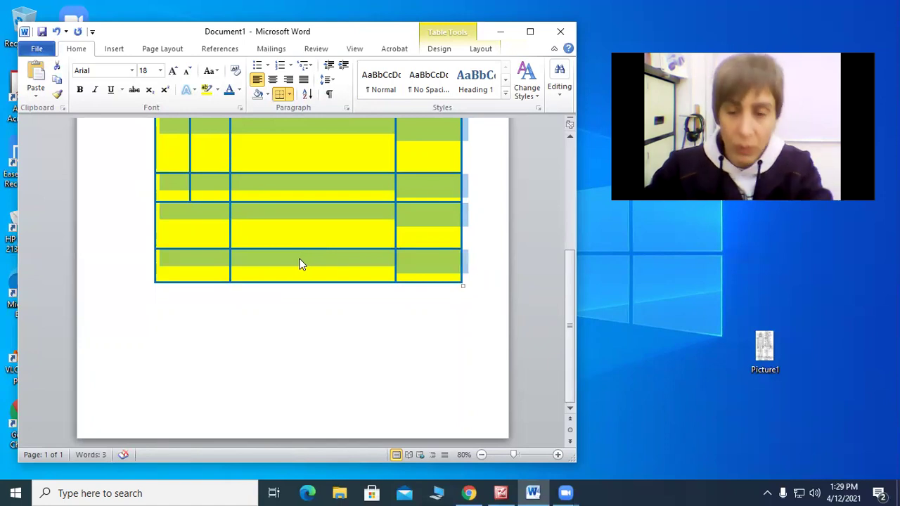
scroll(326, 199, "up", 3)
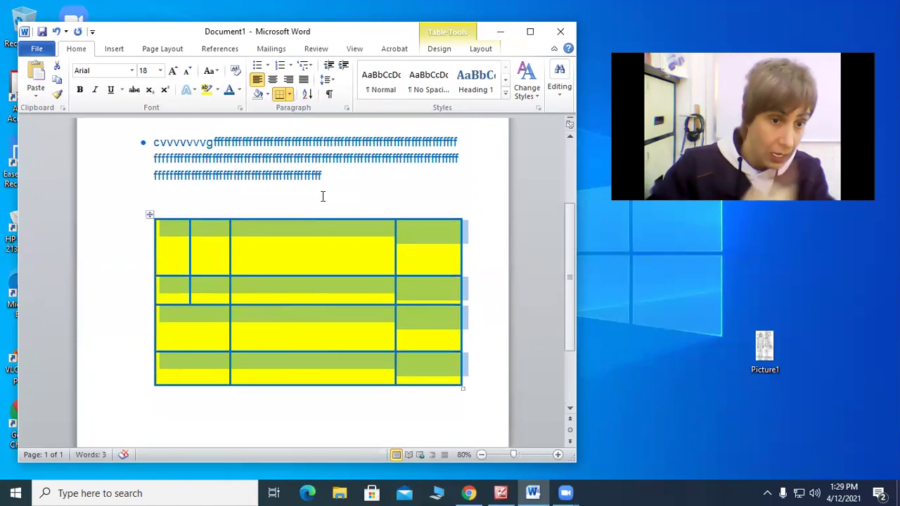
left_click(312, 432)
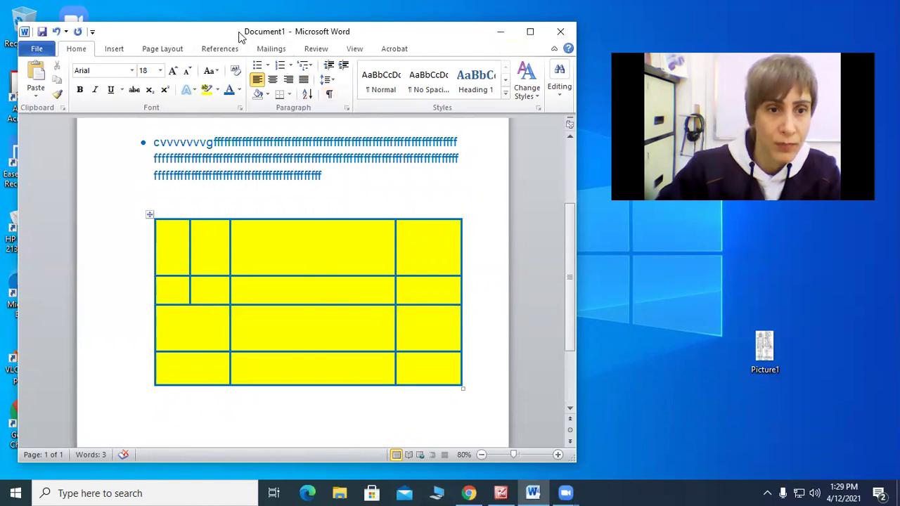
Try entering a long unbroken run of the letter e in the wide cell of the table's first row, and undo it
left_click(241, 230)
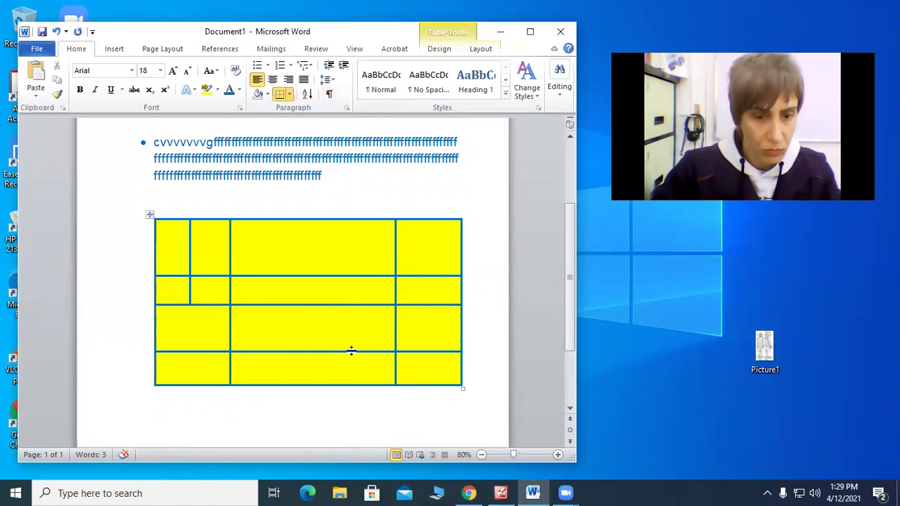
left_click(275, 232)
type("e")
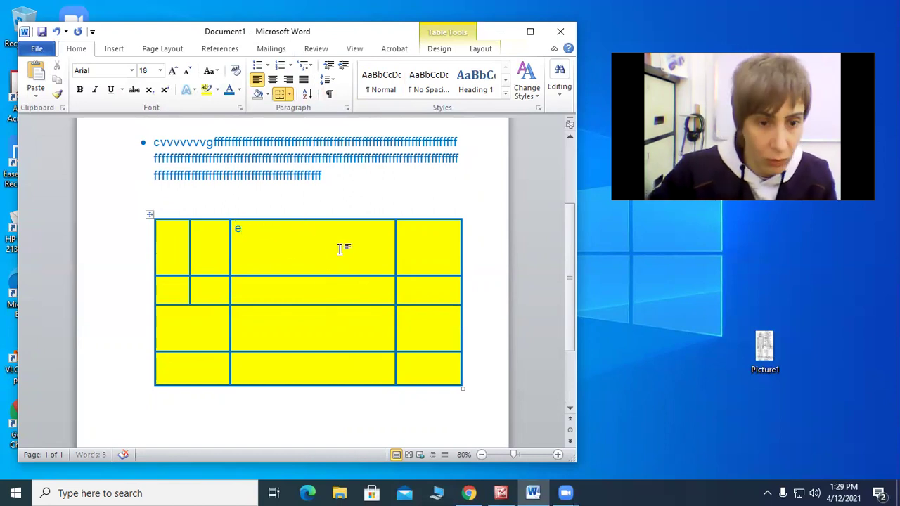
type("eeeeeeeeeeeeeeeeeeeeeeeeeeeeeeeeeee")
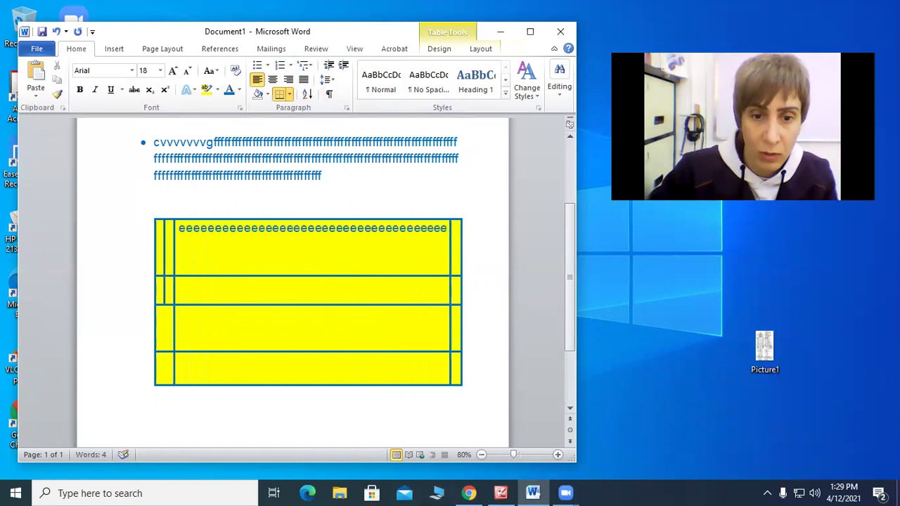
key("ctrl+z")
Enter three short lines of repeated e, d and b in the wide cell of the table's first row
type("eeeeeeeeeeeeeeeee")
key("Return")
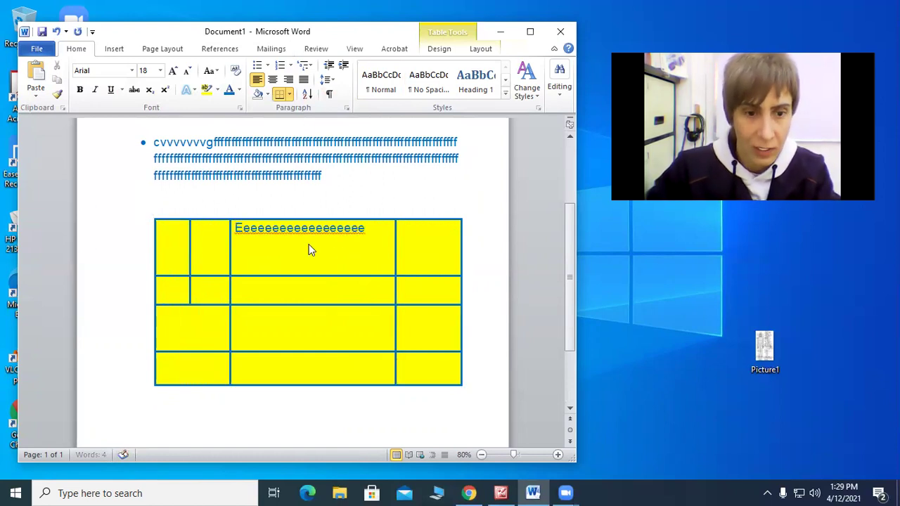
type("dddddddd")
key("Return")
type("bbbbbbbbb")
Set the font size of the three lines in the first row's wide cell to 12
left_click_drag(311, 259, 238, 226)
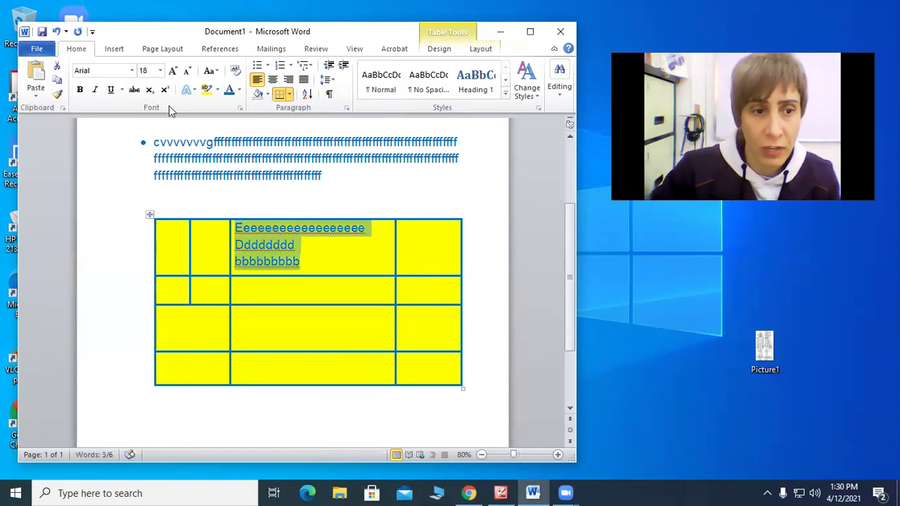
left_click(159, 71)
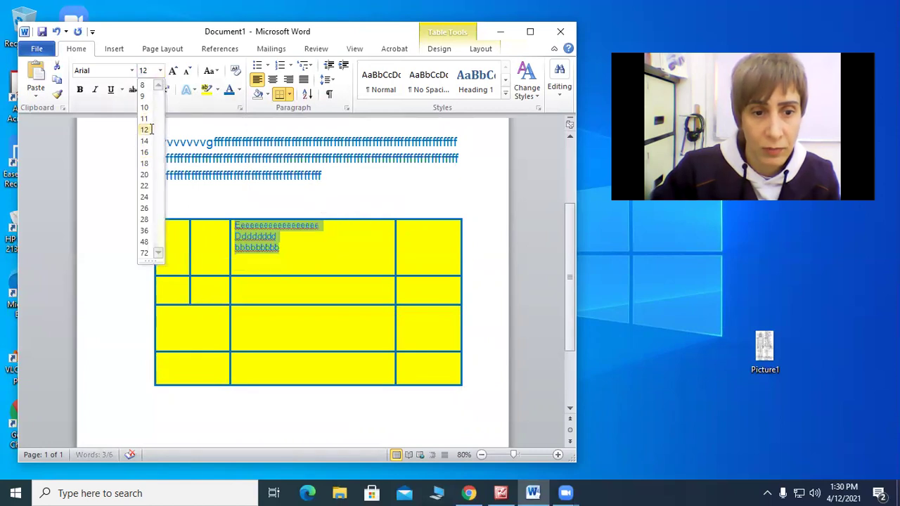
left_click(146, 163)
left_click(244, 247)
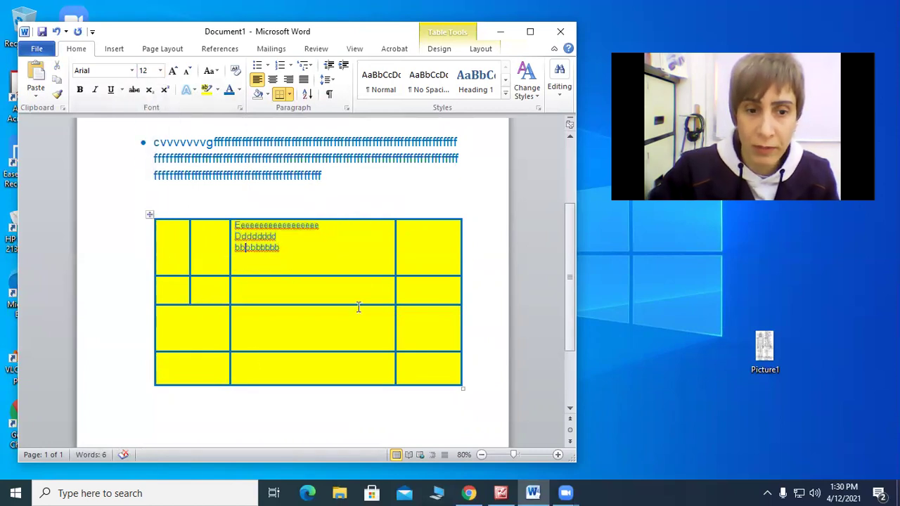
Enter three short lines of repeated f, d and x in the last cell of the table's first row
key("Tab")
type("ffffffff")
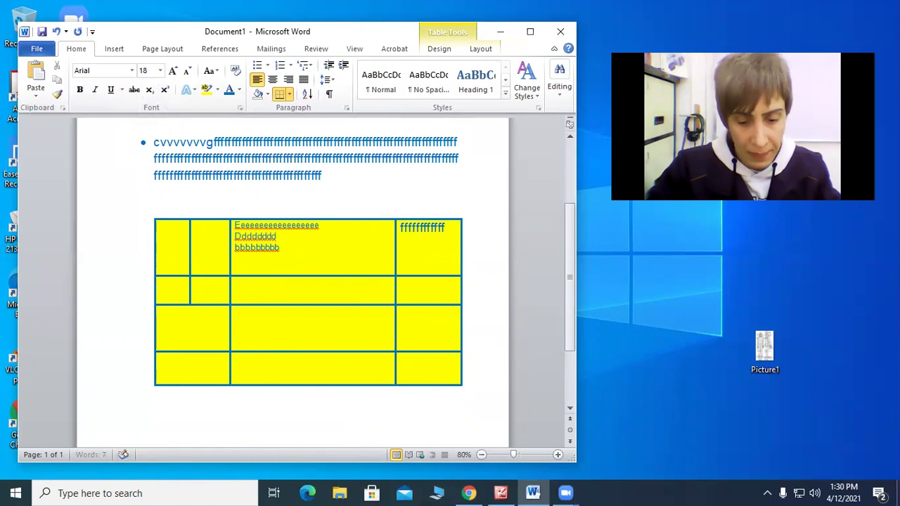
key("Return")
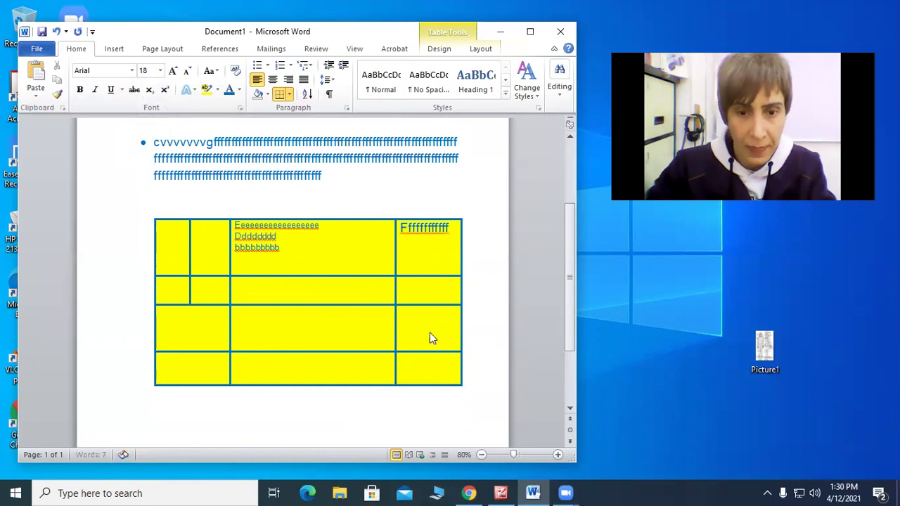
type("dddddd")
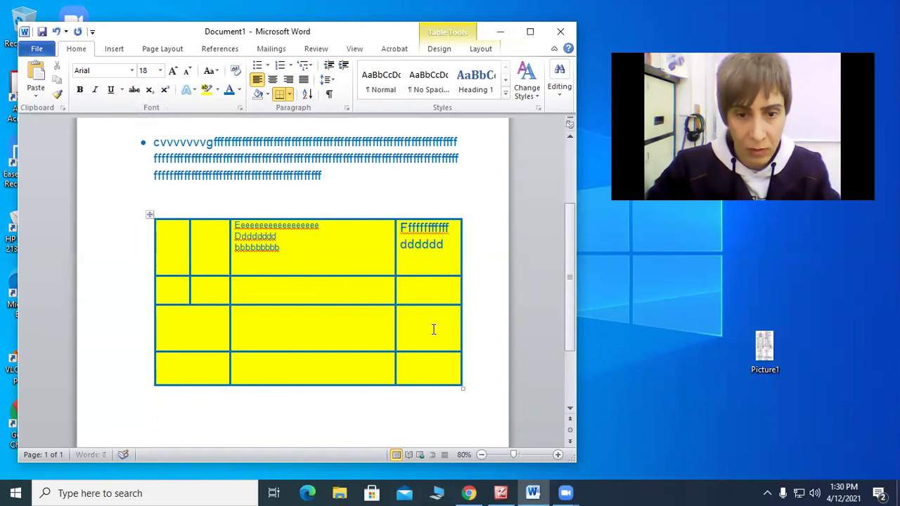
key("Return")
type("xxxxx")
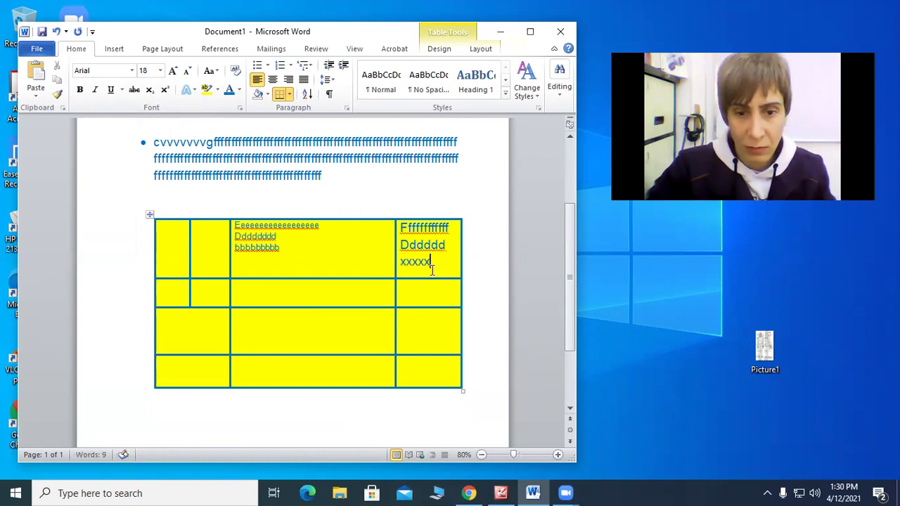
Set the font size of the three lines in the first row's last cell to 14 and keep them selected
left_click_drag(429, 263, 398, 229)
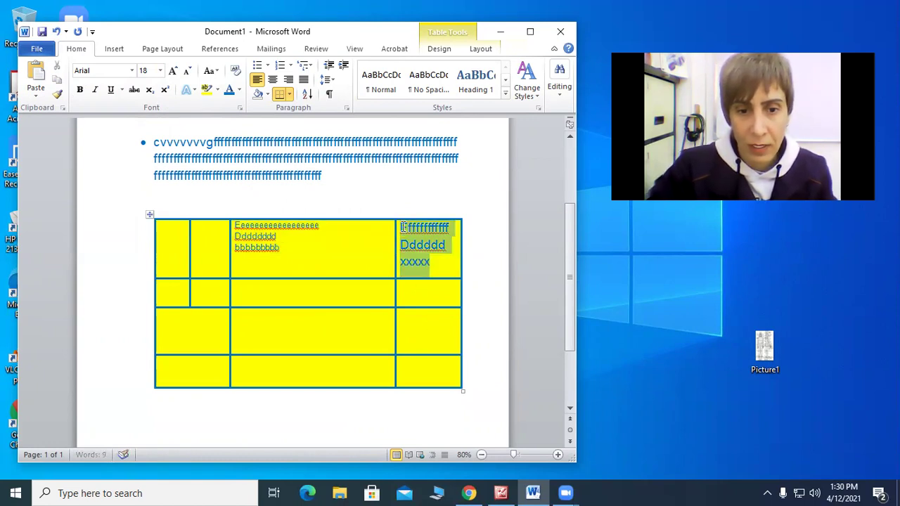
left_click(160, 71)
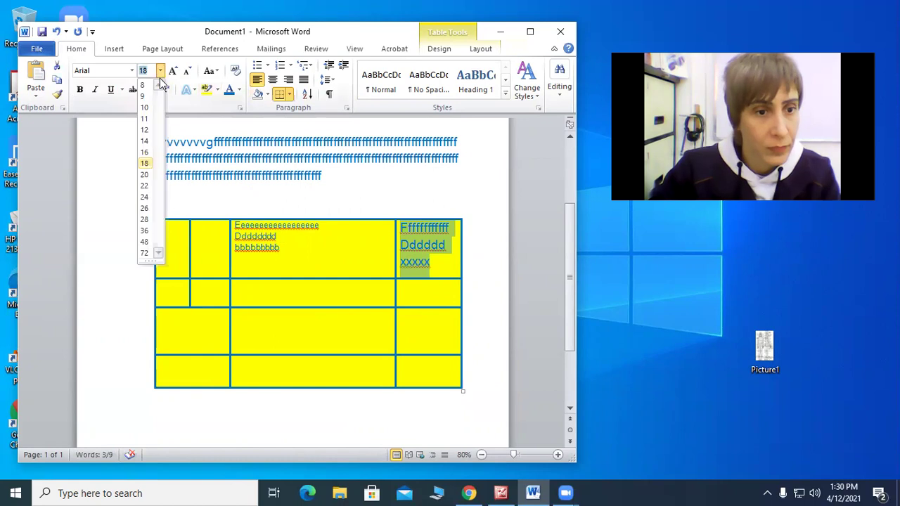
left_click(146, 142)
left_click_drag(430, 258, 394, 227)
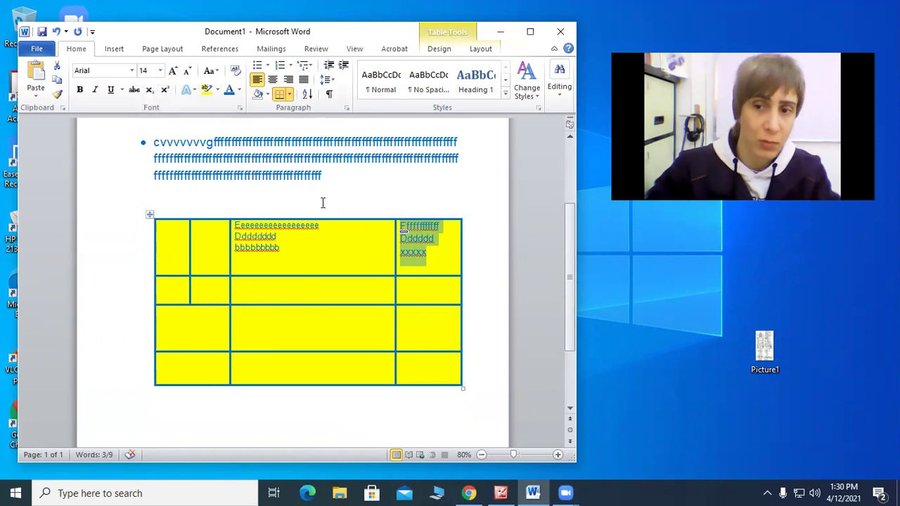
Make the three lines in the last cell of the table's first row bold and centre them
left_click(80, 89)
left_click(414, 251)
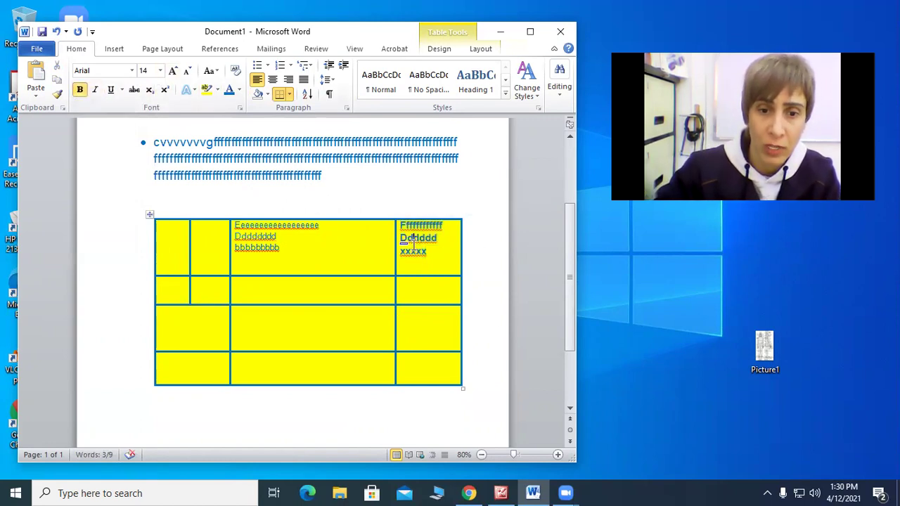
left_click_drag(429, 256, 397, 226)
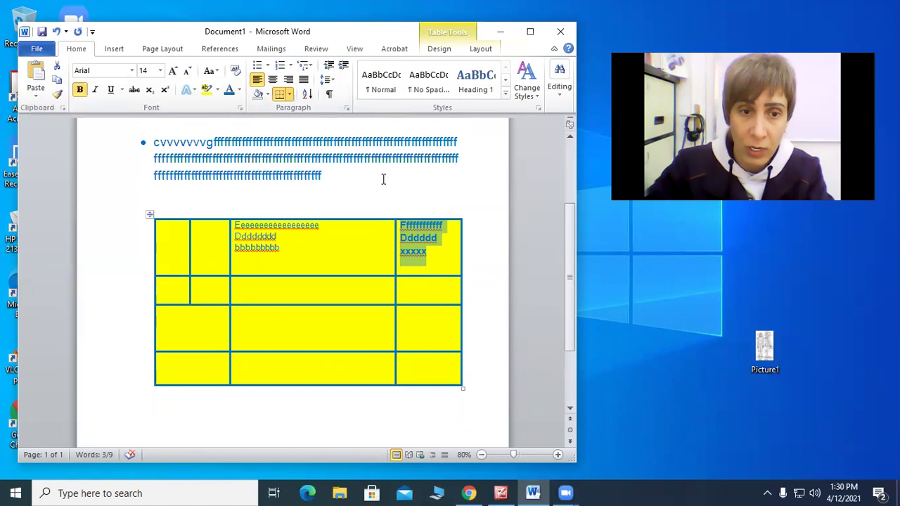
left_click(272, 79)
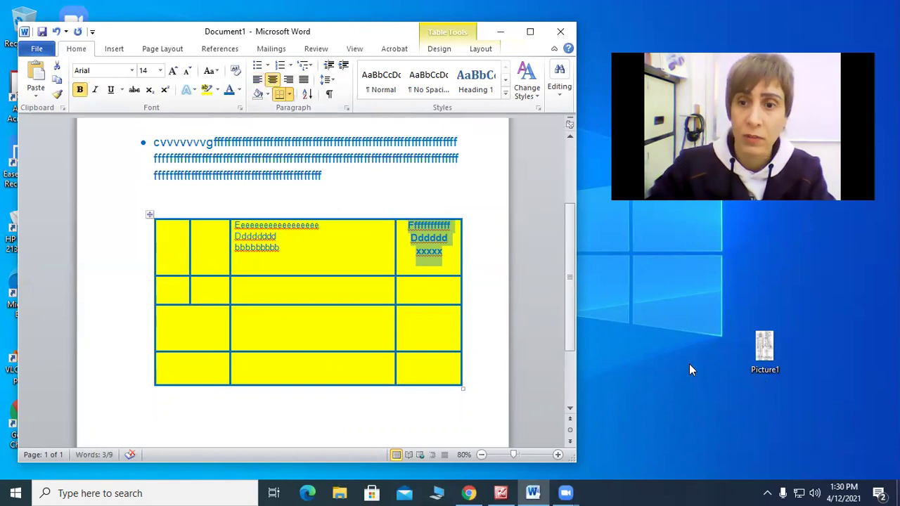
Centre the three lines in the wide cell of the table's first row
left_click_drag(321, 253, 243, 225)
left_click(272, 79)
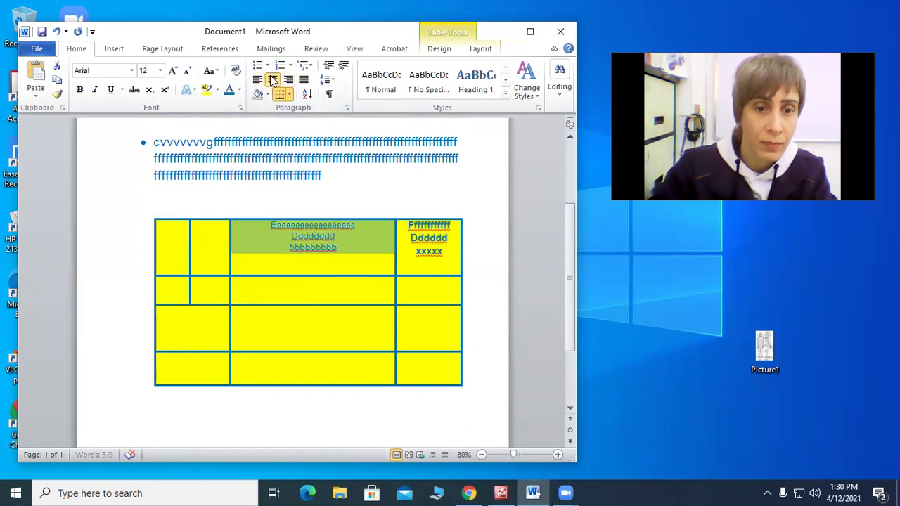
left_click(330, 260)
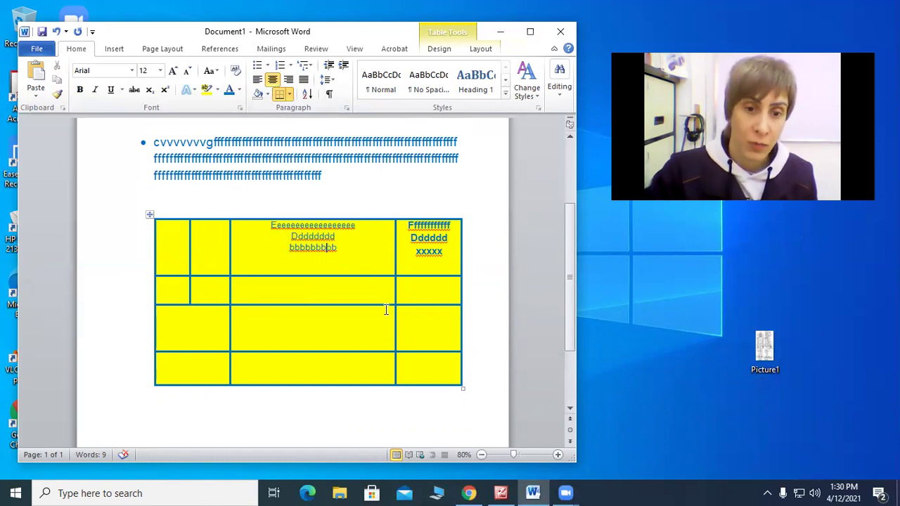
Delete the entire table and draw a large rectangle shape in its place below the bulleted text
left_click(149, 214)
key("BackSpace")
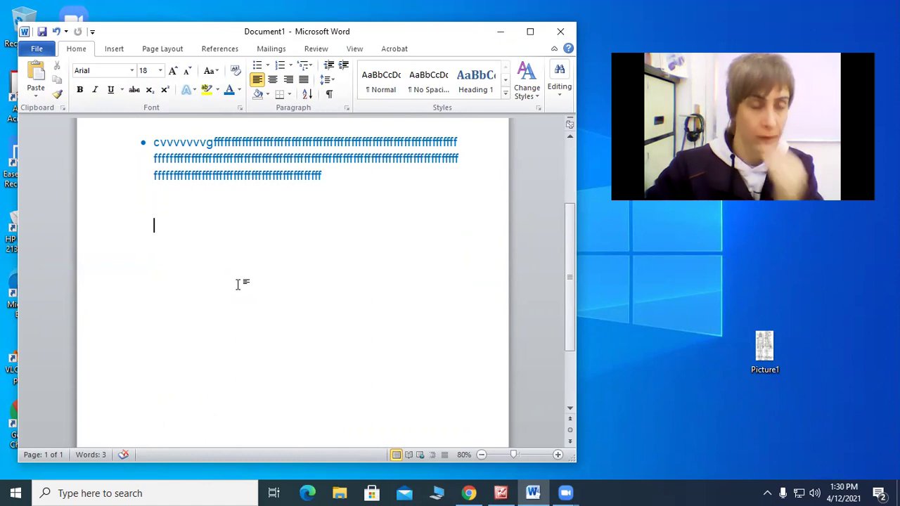
left_click(117, 49)
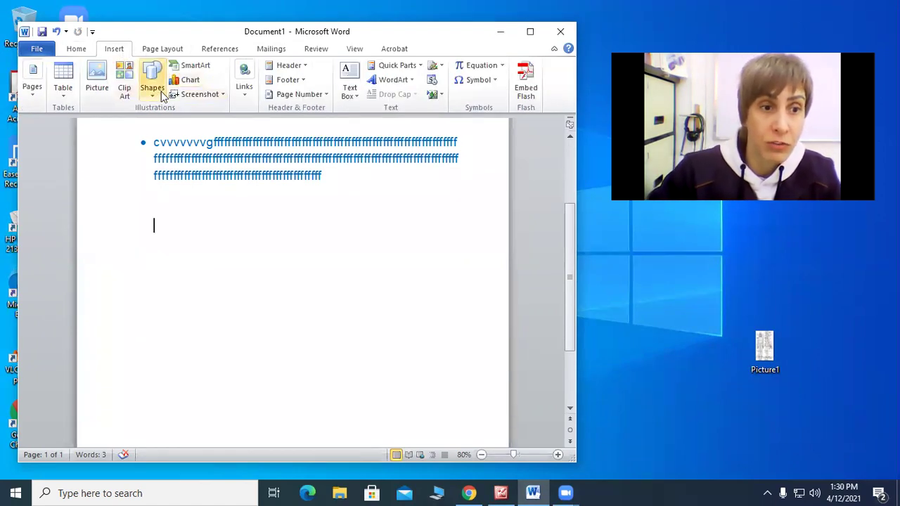
left_click(150, 95)
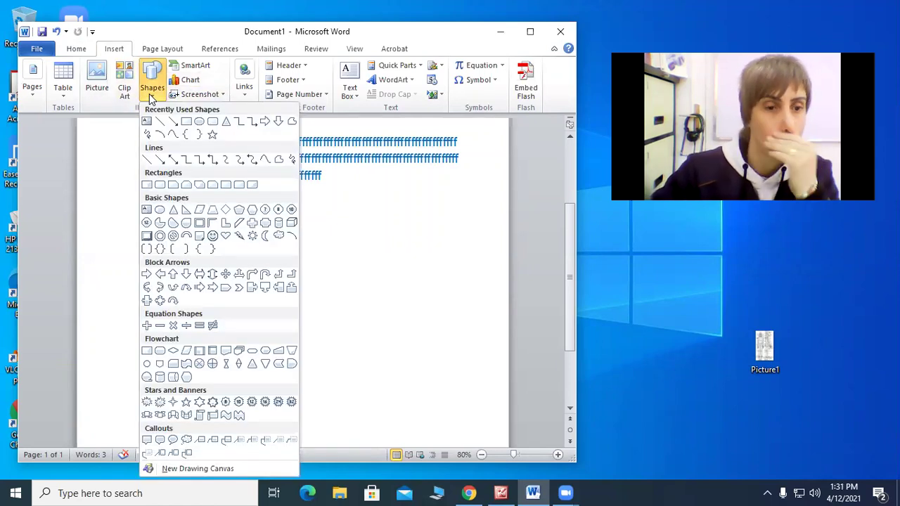
left_click(186, 122)
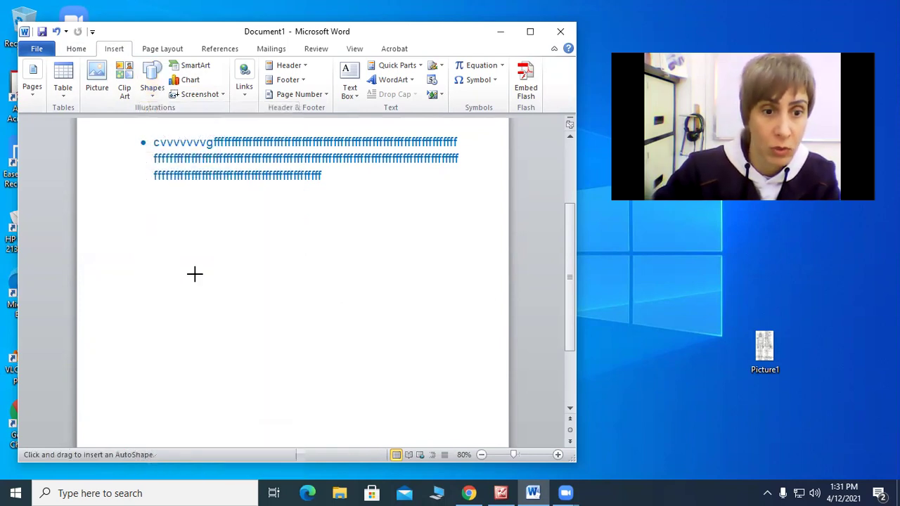
mouse_move(155, 214)
left_mouse_down()
mouse_move(179, 331)
mouse_move(478, 411)
mouse_move(456, 418)
left_mouse_up()
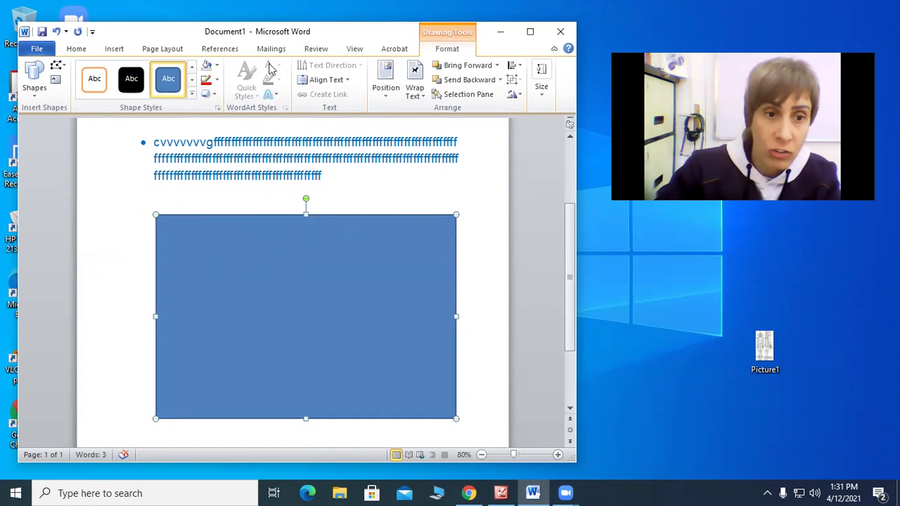
Give the rectangle no fill and a standard purple outline with a 3 pt weight
left_click(218, 69)
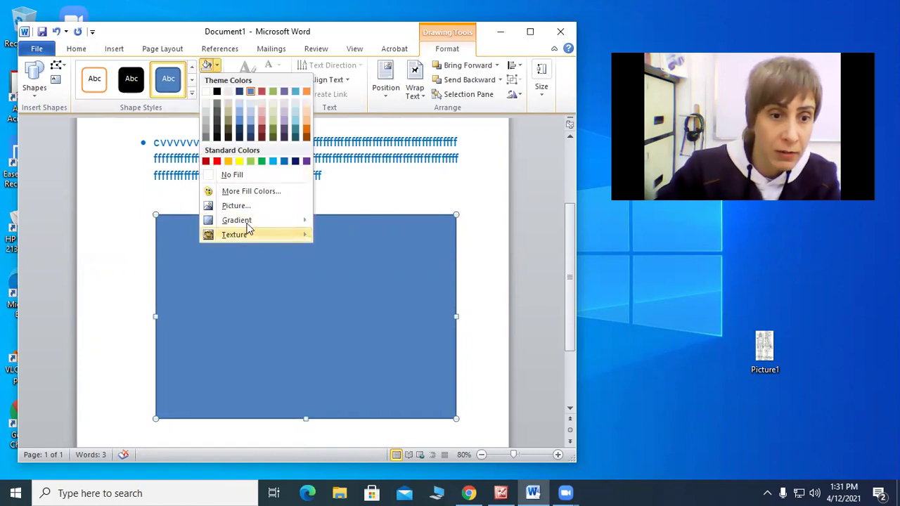
left_click(243, 176)
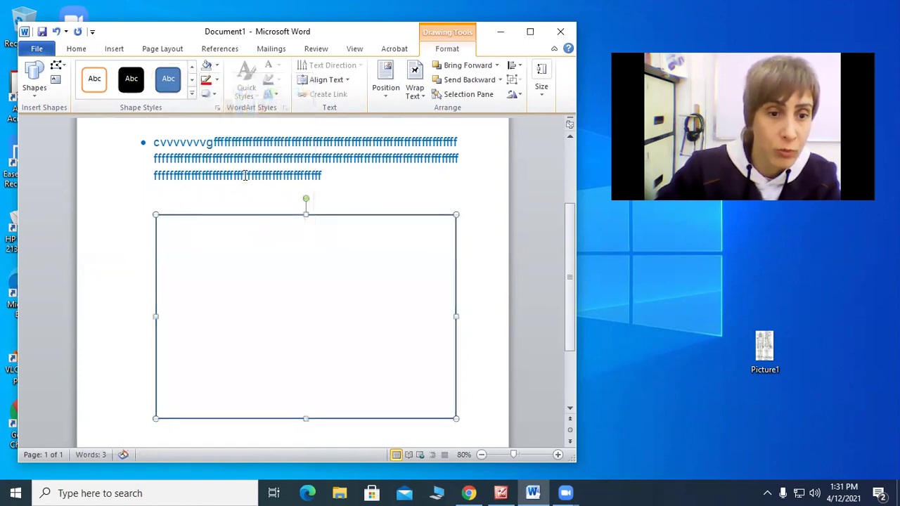
left_click(217, 82)
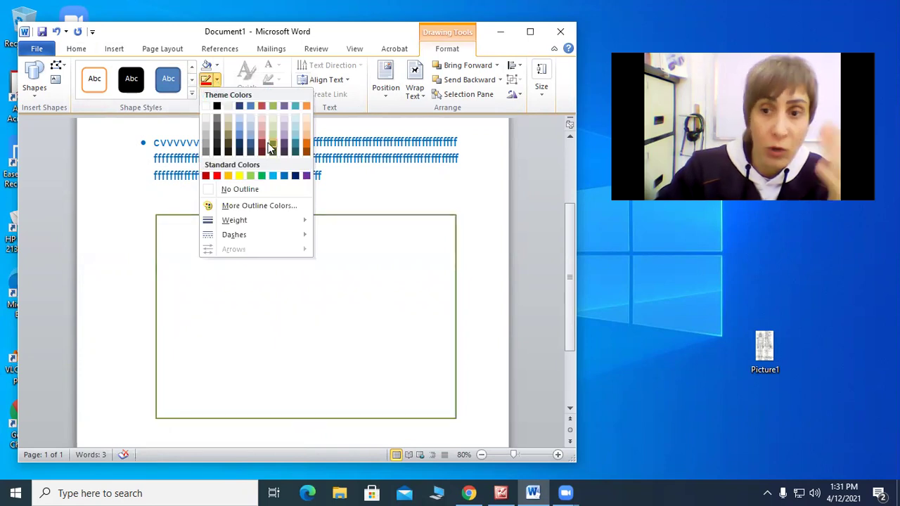
left_click(307, 177)
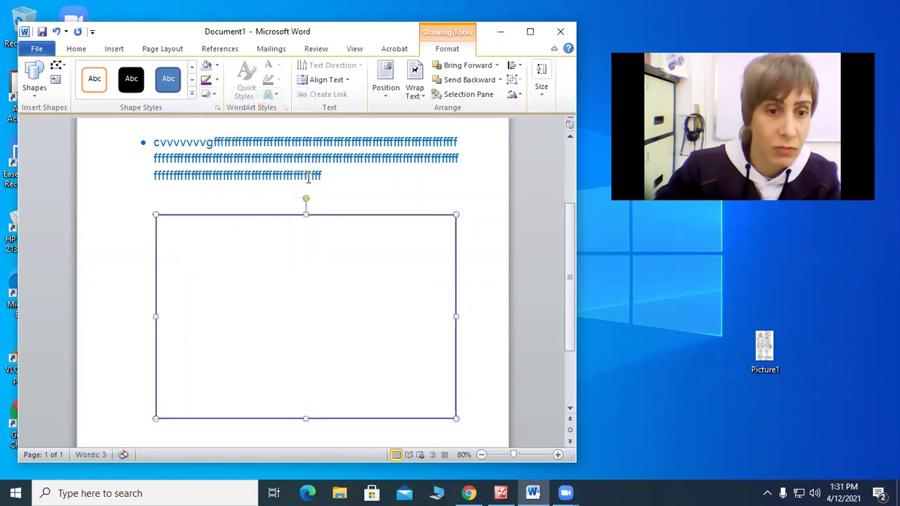
left_click(218, 80)
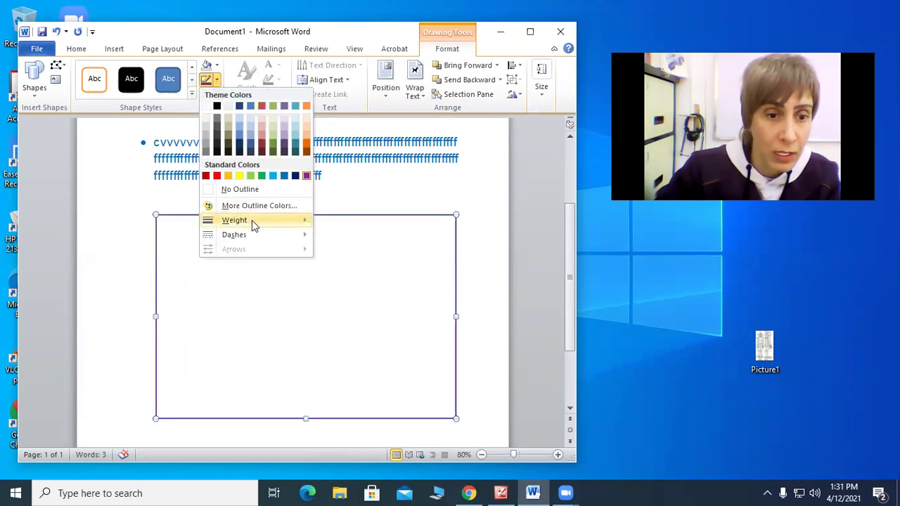
mouse_move(252, 220)
left_click(359, 309)
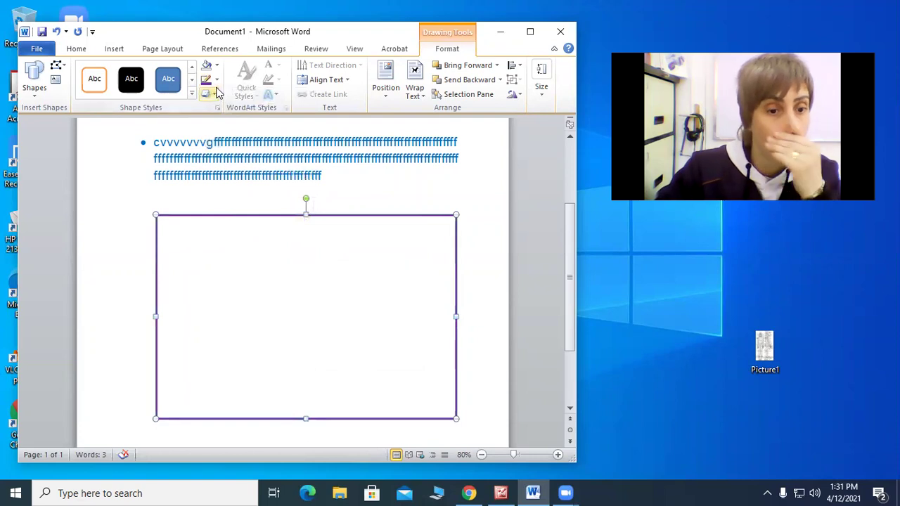
left_click(349, 196)
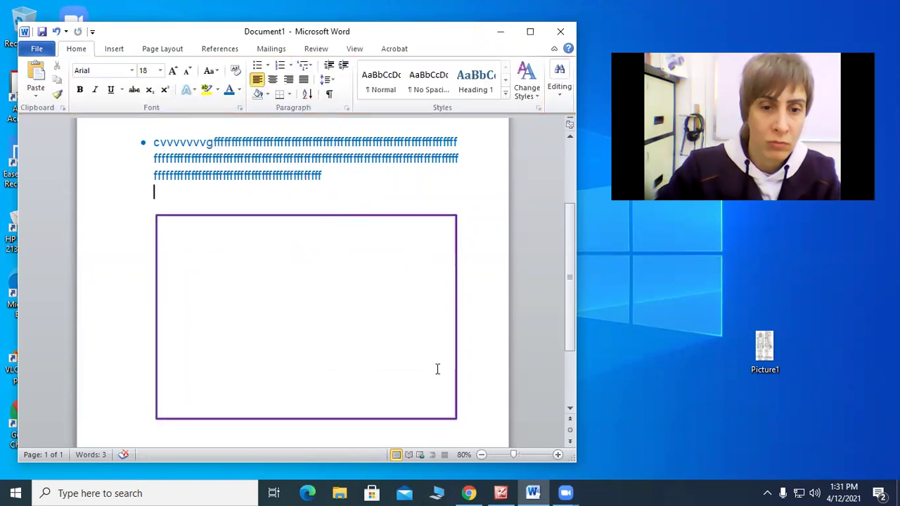
left_click(266, 216)
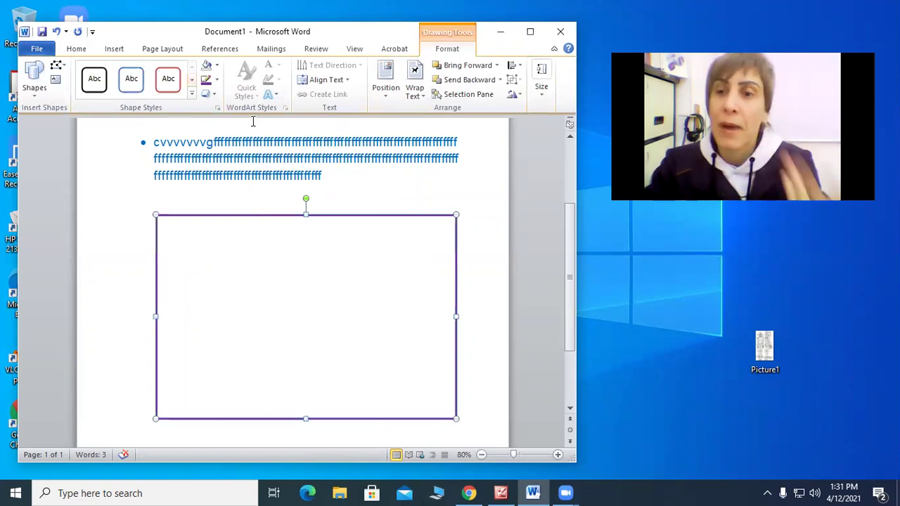
left_click(121, 51)
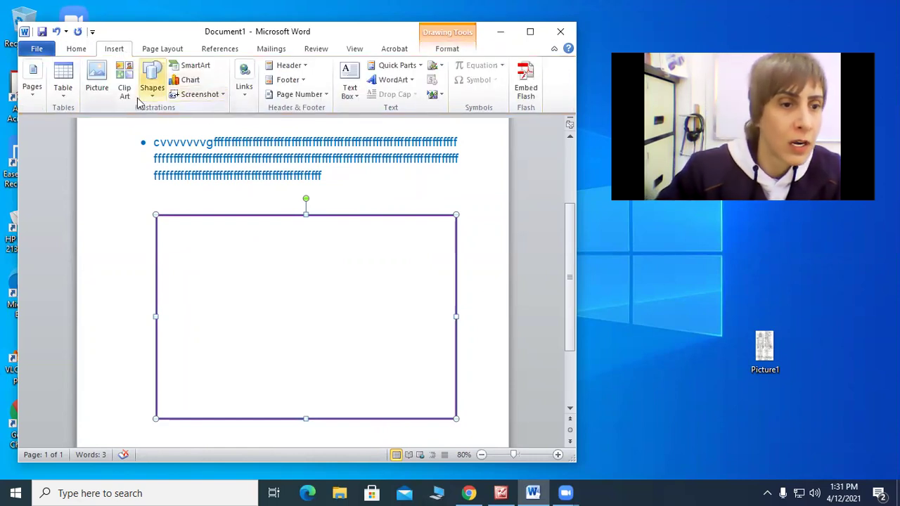
left_click(149, 90)
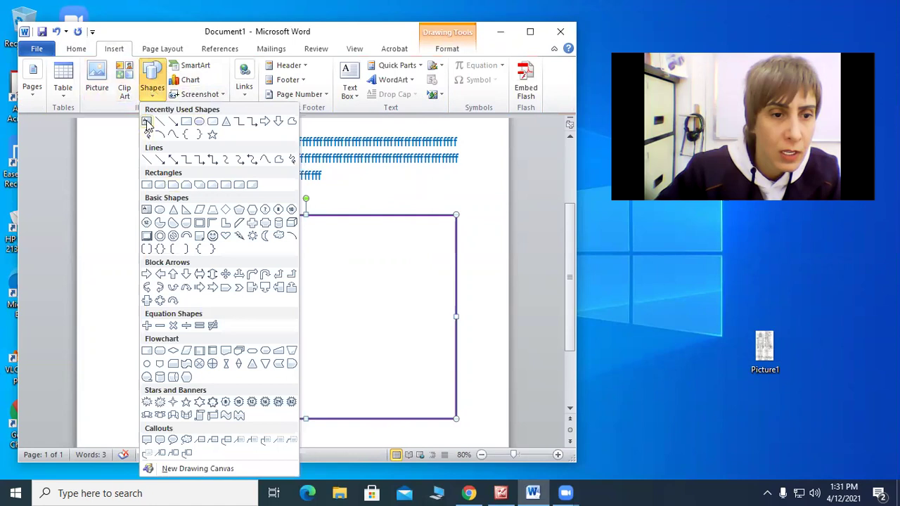
left_click(161, 122)
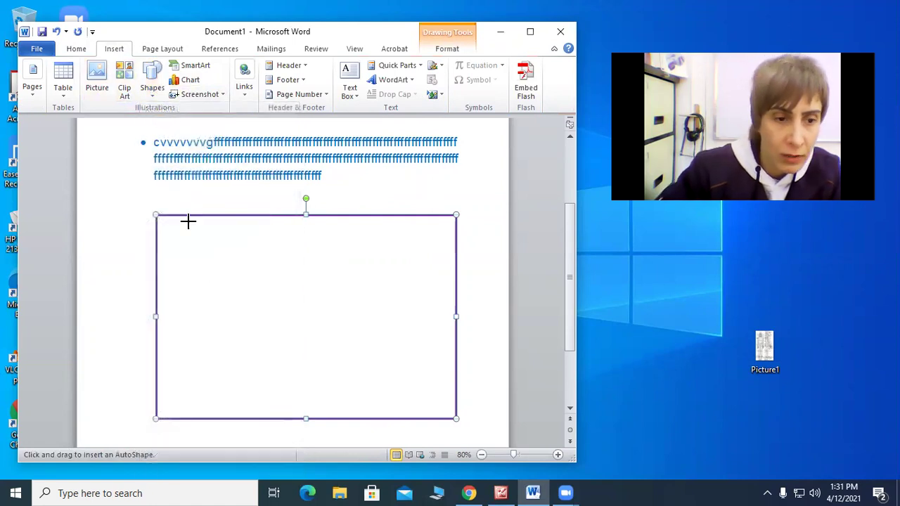
left_click_drag(211, 218, 267, 368)
mouse_move(458, 491)
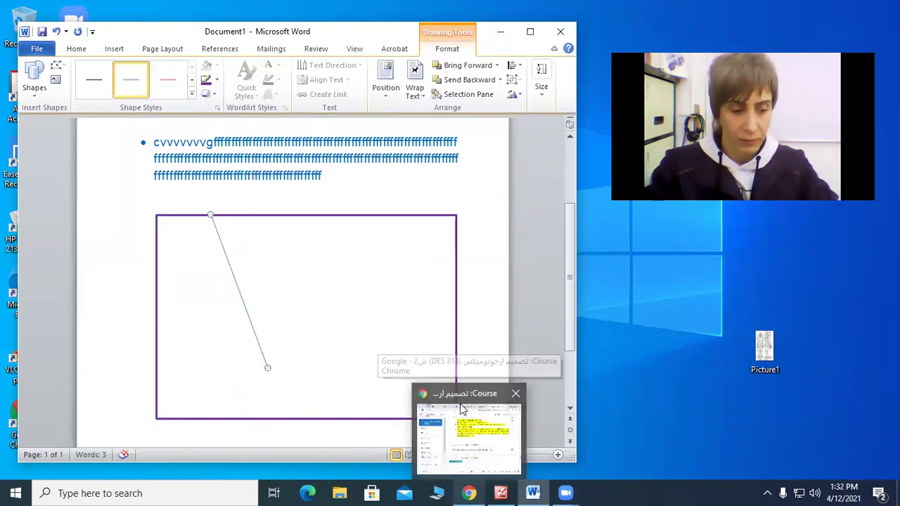
key("ctrl+z")
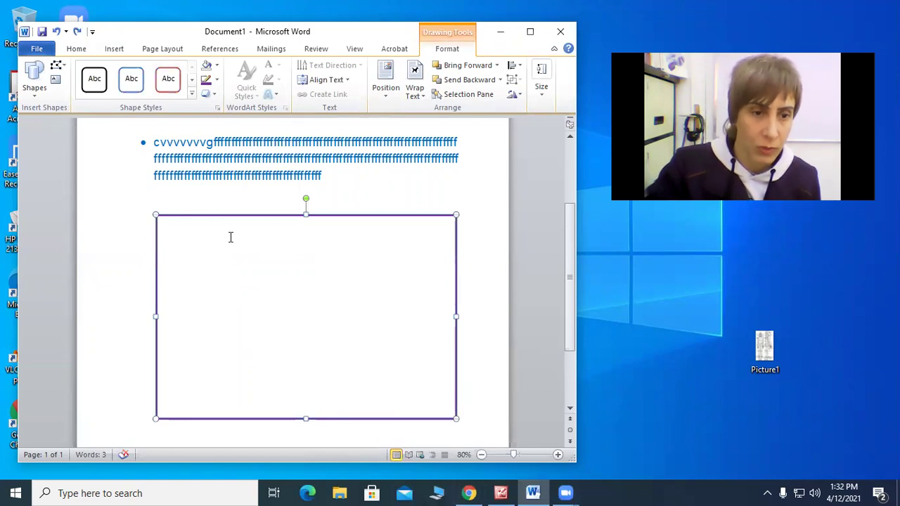
Draw a straight vertical line across the rectangle's full height, near its left edge
left_click(118, 48)
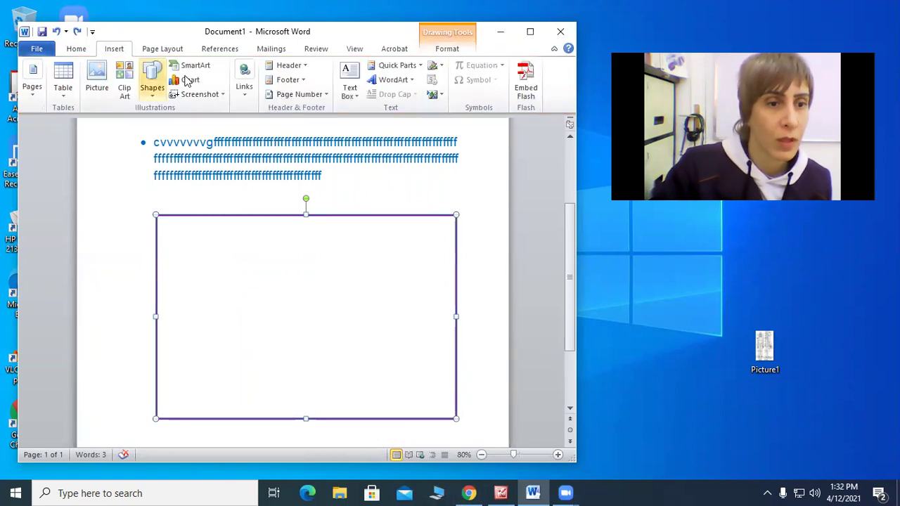
left_click(152, 83)
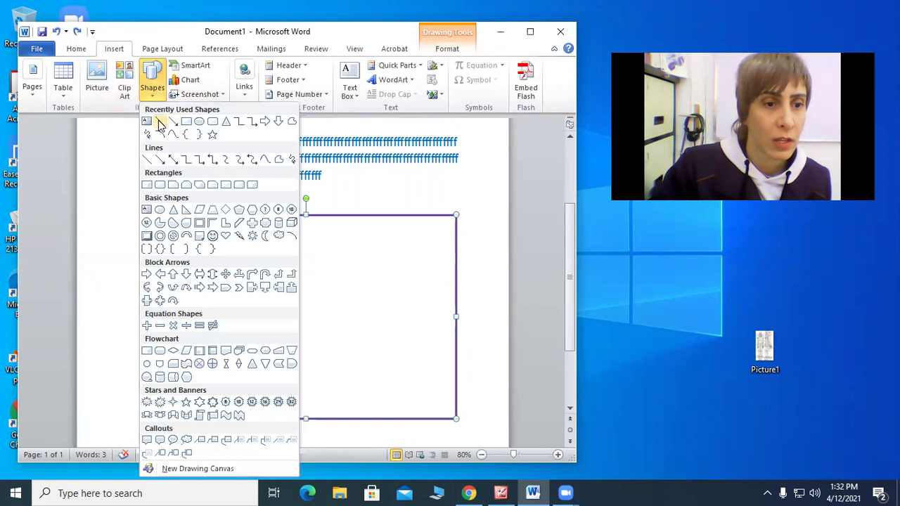
left_click(169, 125)
left_click_drag(207, 214, 209, 418)
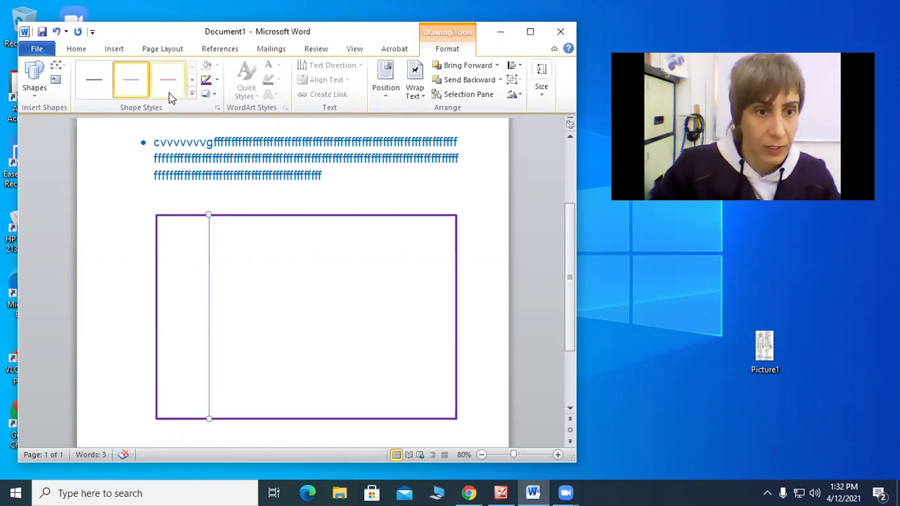
Draw a straight horizontal line across the rectangle's full width, at about mid-height
left_click(114, 49)
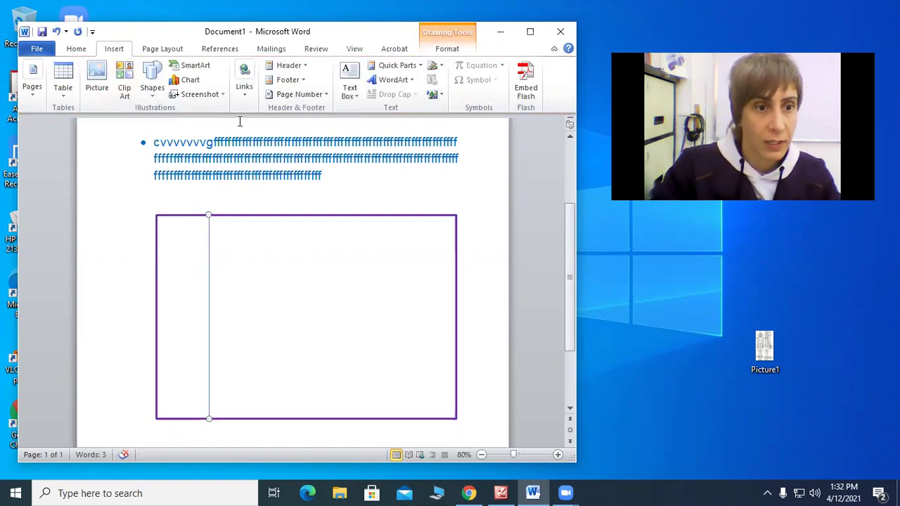
left_click(152, 76)
left_click(161, 121)
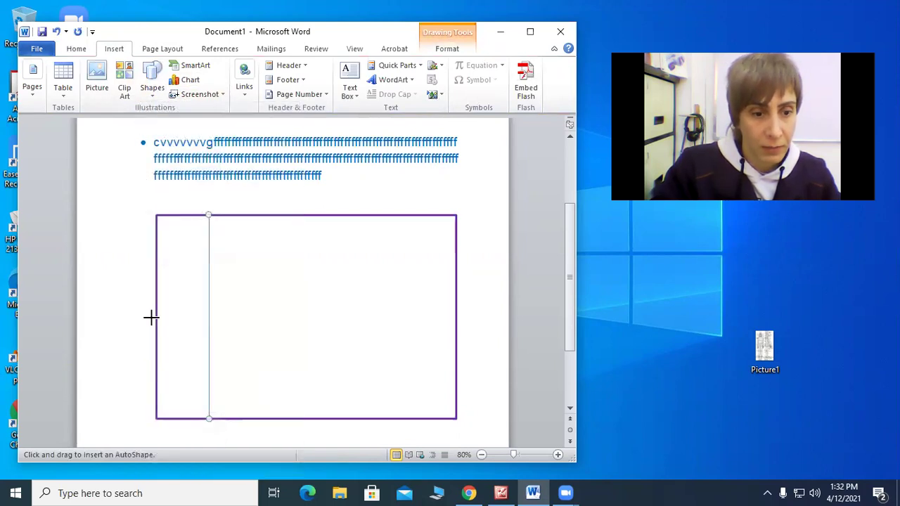
left_click_drag(156, 309, 456, 317)
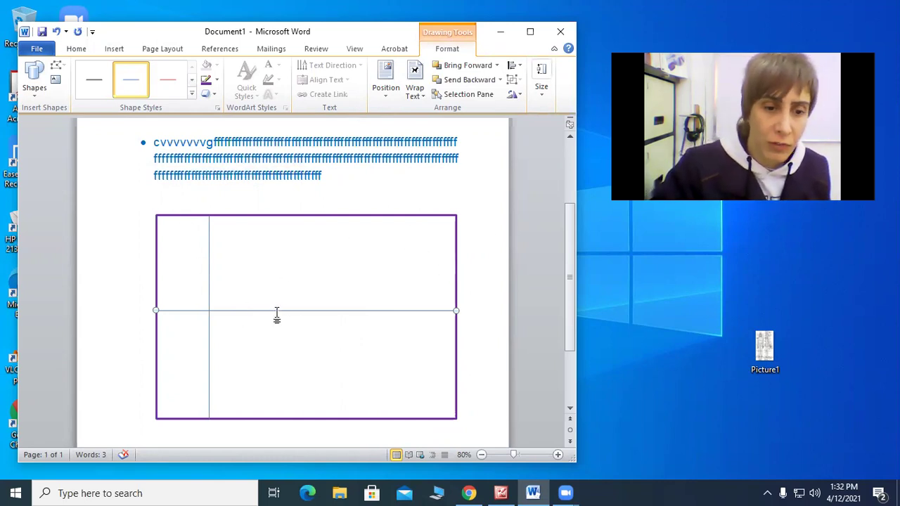
Select both dividing lines together and set their outline to 3 pt weight and standard purple
left_click(209, 261)
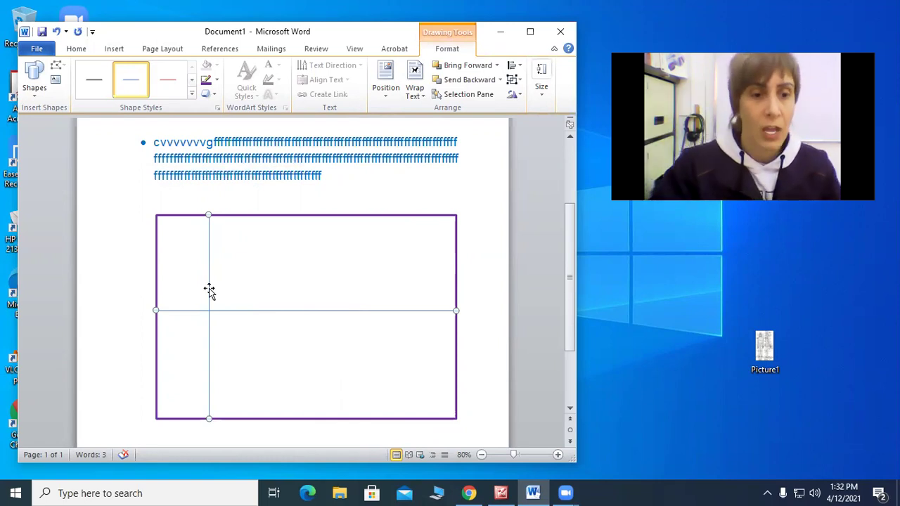
left_click(218, 83)
mouse_move(275, 220)
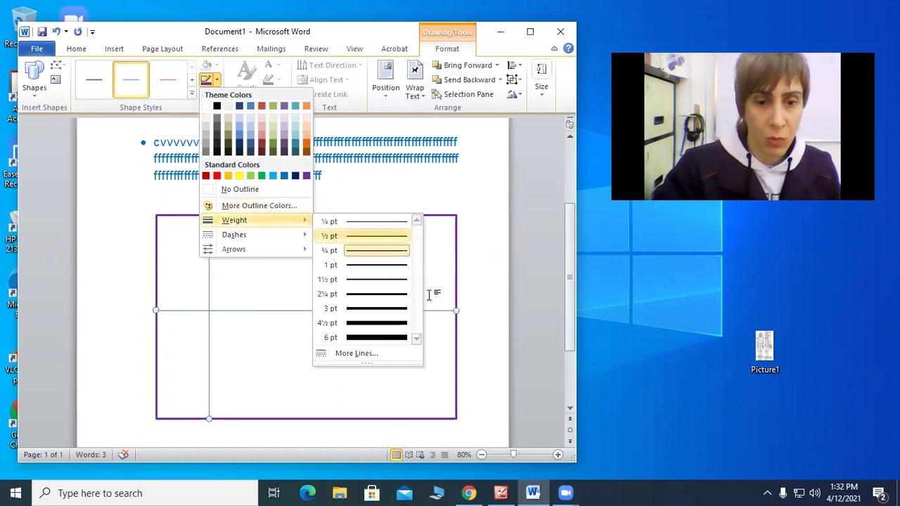
left_click(379, 310)
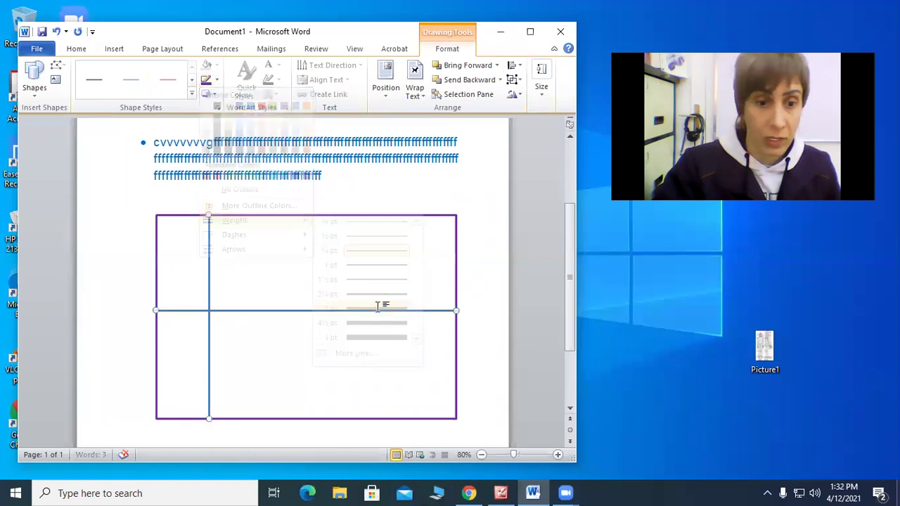
left_click(217, 80)
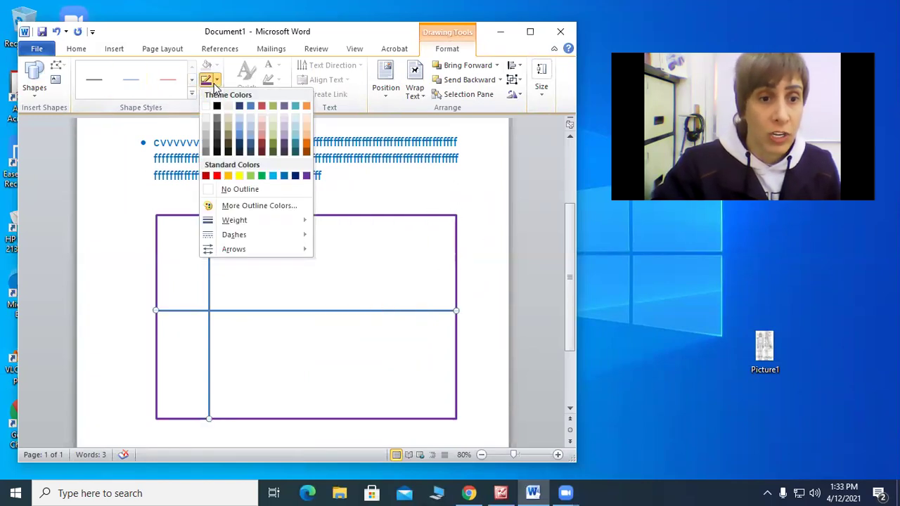
left_click(308, 174)
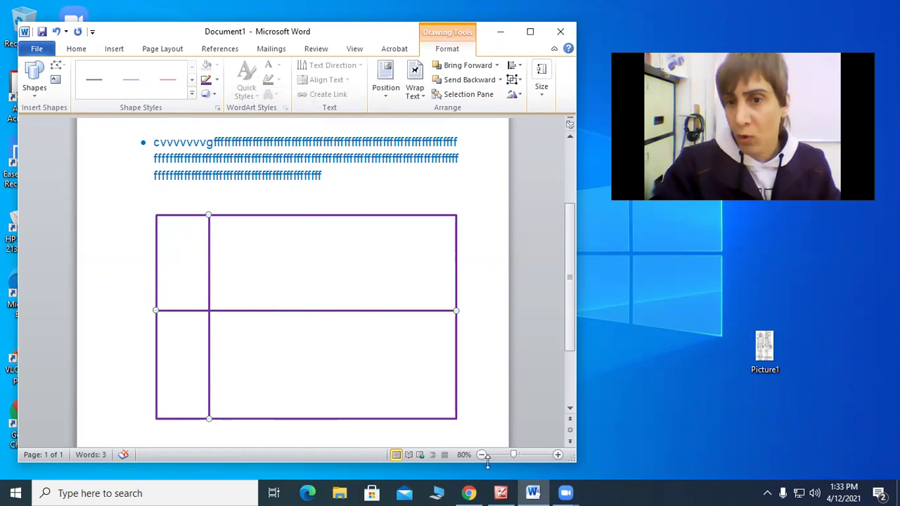
left_click(290, 377)
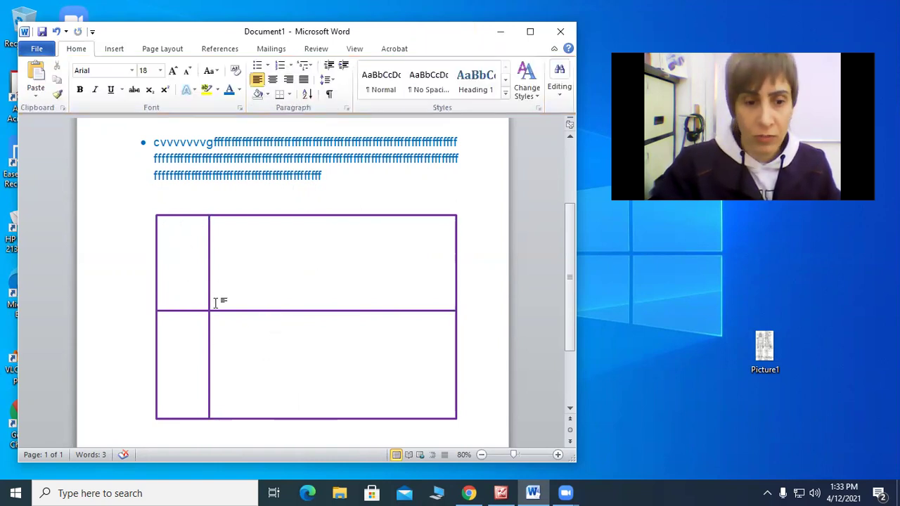
Move the horizontal dividing line up so the frame's top row takes about a quarter of its height
left_click(208, 273)
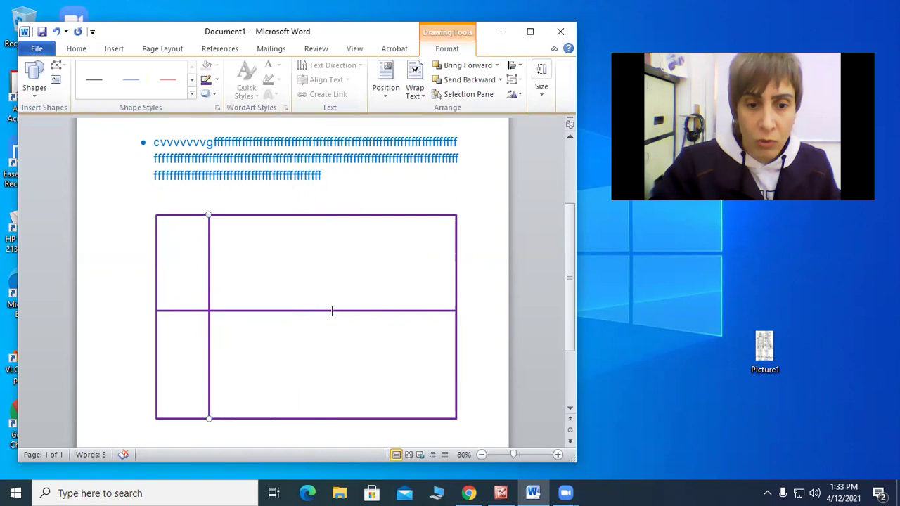
left_click(334, 311)
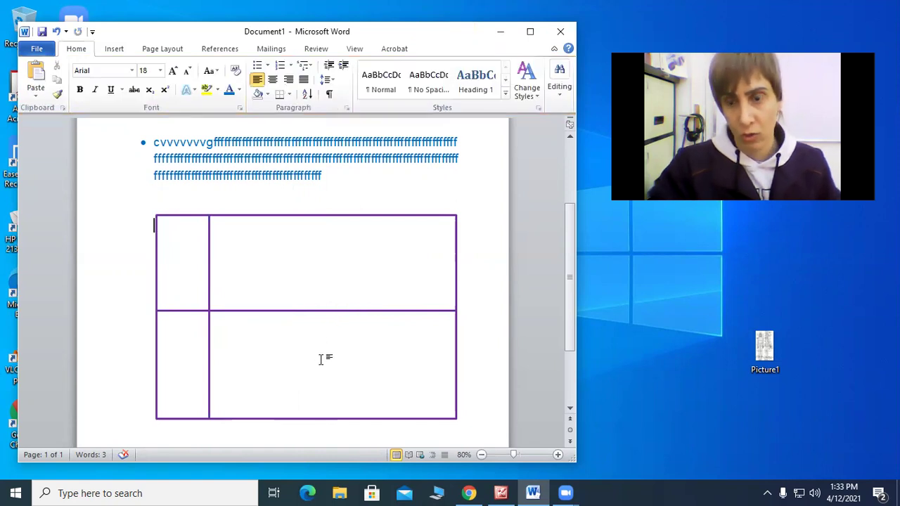
left_click(243, 310)
left_click_drag(245, 310, 246, 264)
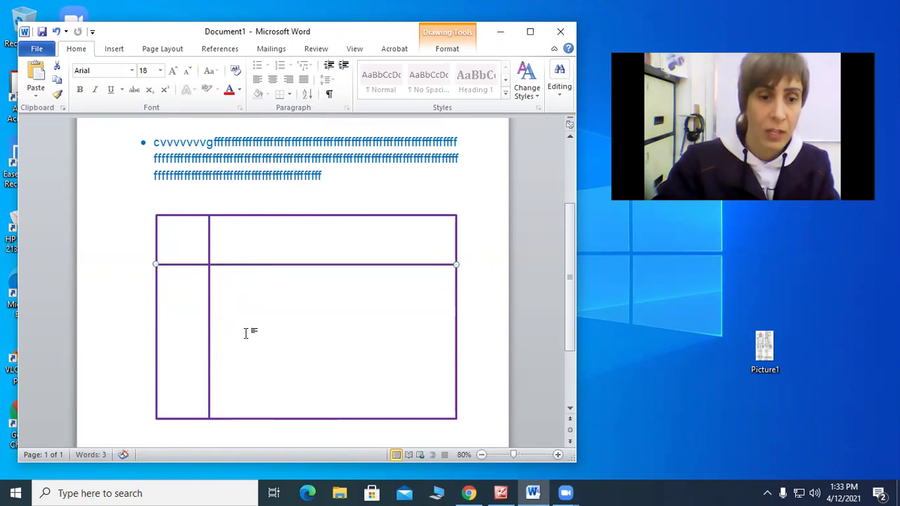
left_click(104, 294)
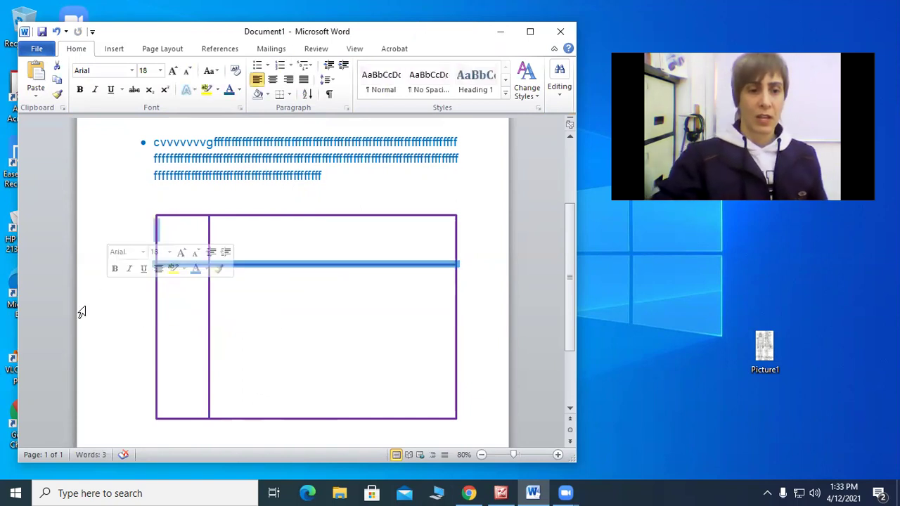
left_click(169, 266)
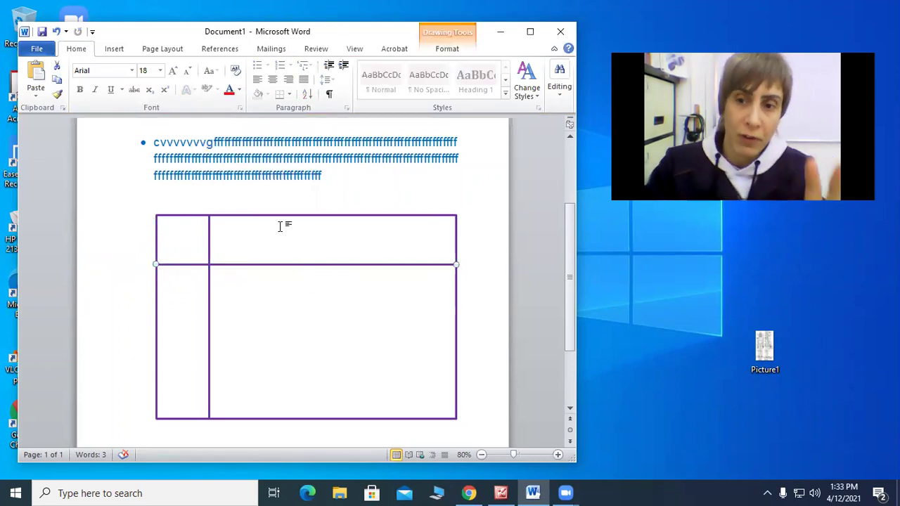
Try typing a line of repeated letter d in the paragraph behind the frame's top row, and delete it
left_click(221, 225)
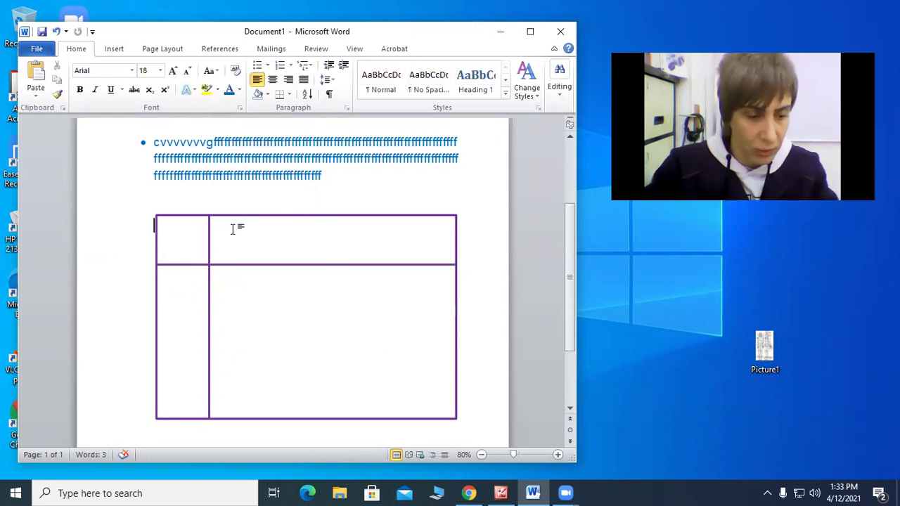
type("adddddddddddddddddddddddddddddddddddddddddddddd")
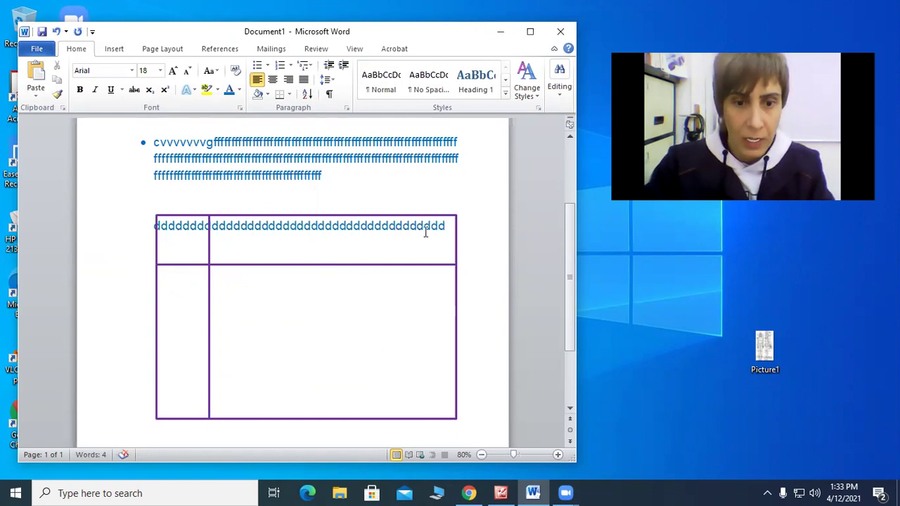
left_click_drag(447, 226, 121, 230)
key("Delete")
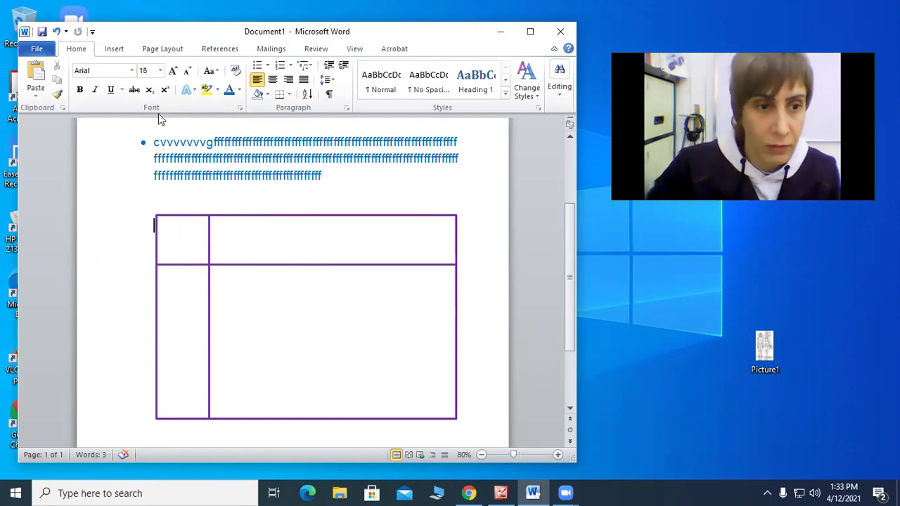
Insert a Simple Text Box, clear its placeholder text and fit the box inside the frame's wide top-row cell
left_click(114, 49)
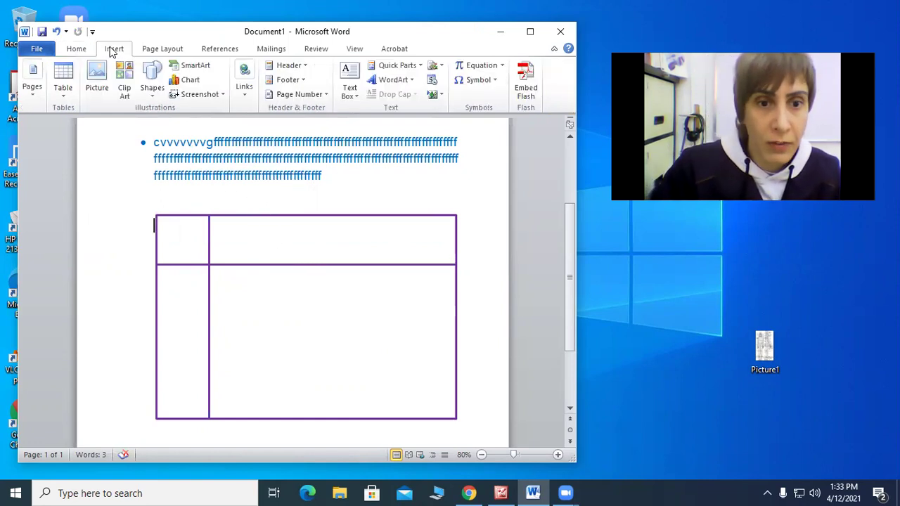
left_click(350, 81)
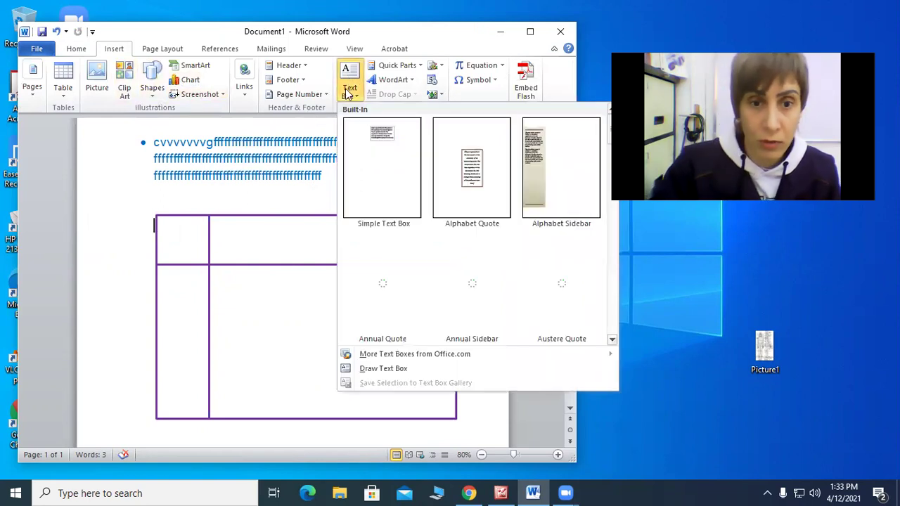
left_click(384, 148)
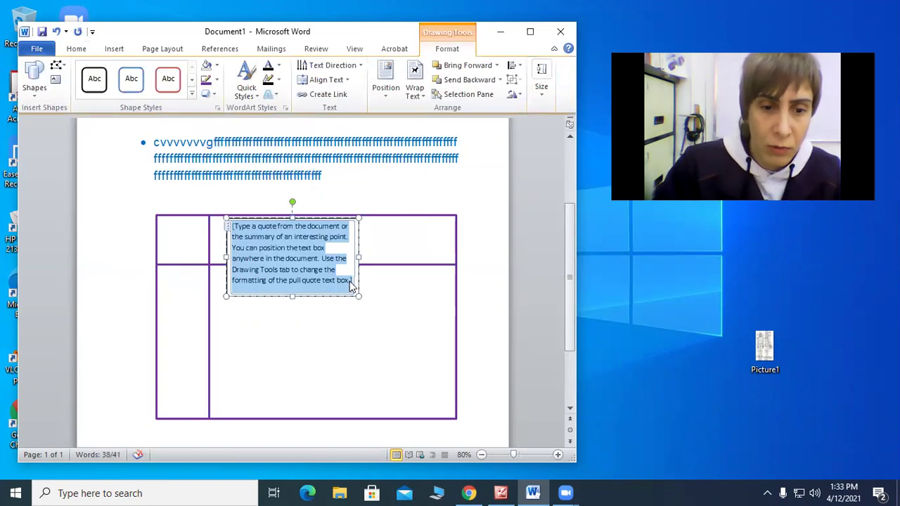
key("Delete")
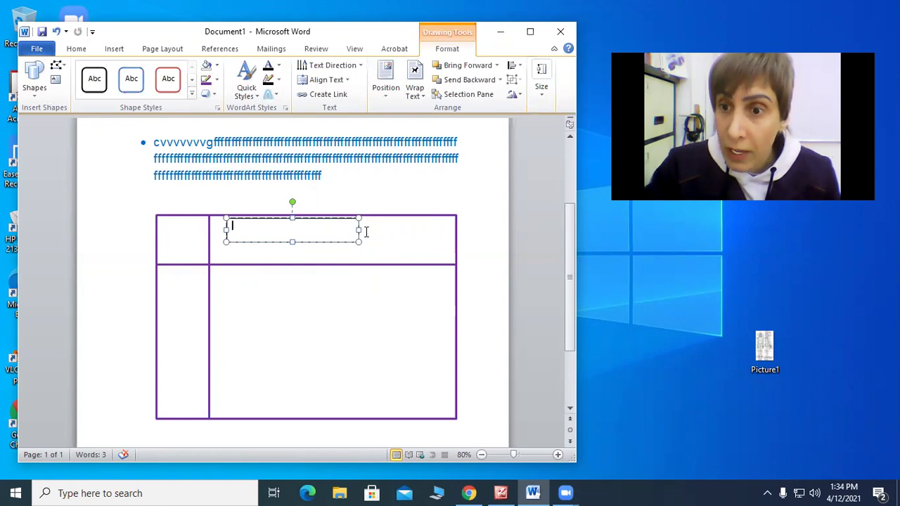
left_click_drag(314, 219, 451, 237)
left_click_drag(329, 245, 330, 259)
Fill the text box with three lines of the repeated letter d
left_click(239, 231)
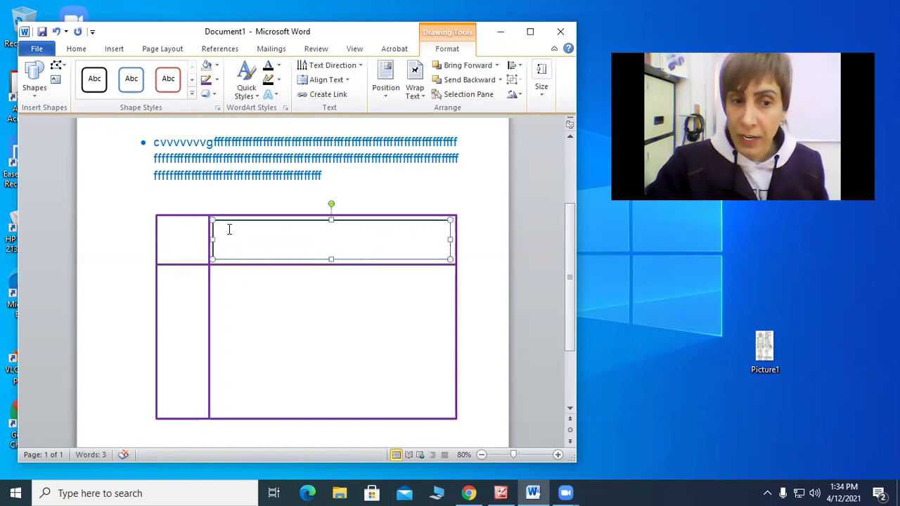
type("dddddddddddddddddd")
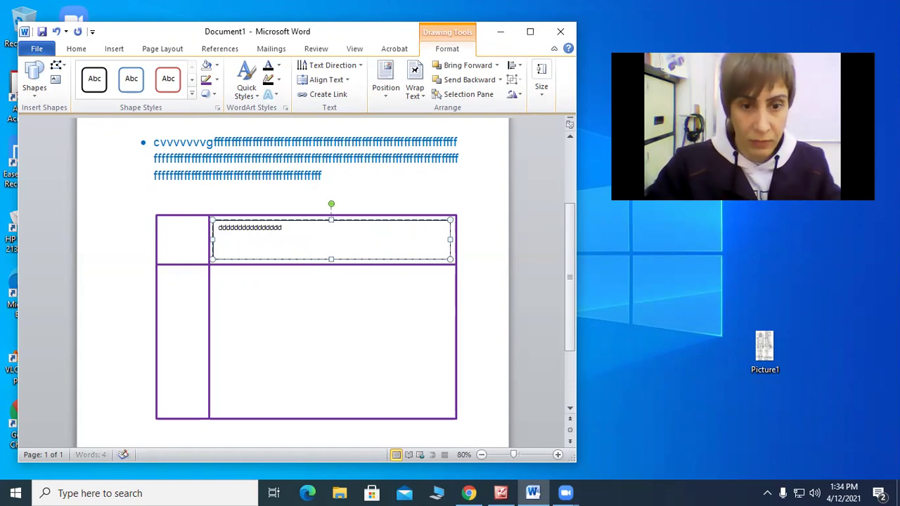
type("dddddddddddddddddddddddddddddddddddddddddddddddddddddddddddddddddddddddddddddddddddddddd")
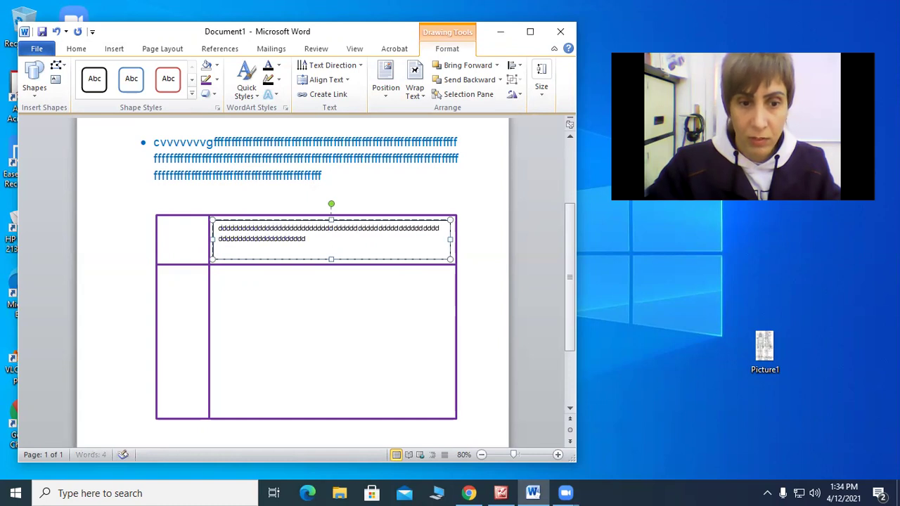
type("ddddddddddddddddddddddddddddddddddddddddddddddddddddddddddddddddddddddddddddddddddddddd")
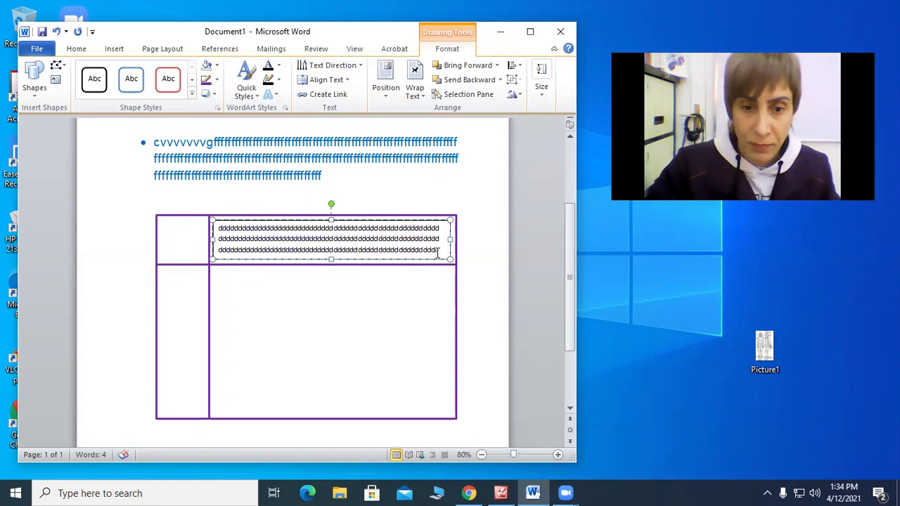
key("Escape")
key("Escape")
left_click(363, 230)
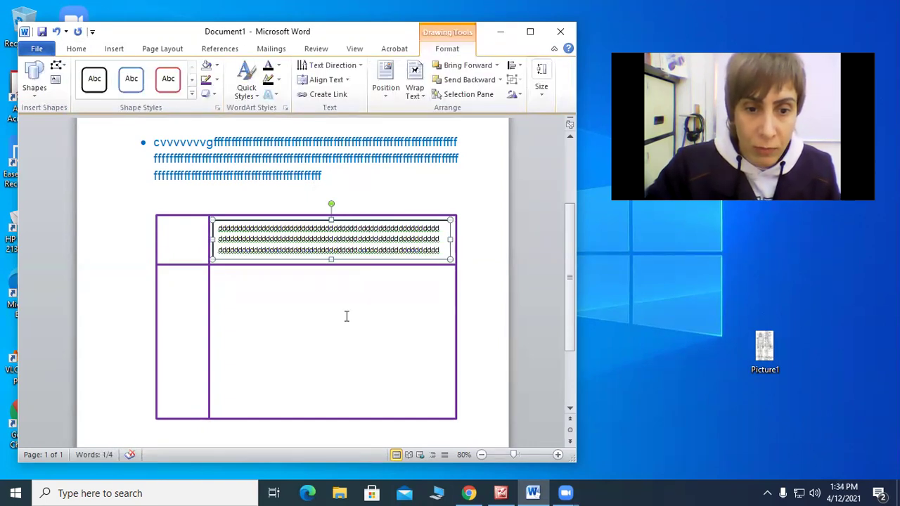
key("Escape")
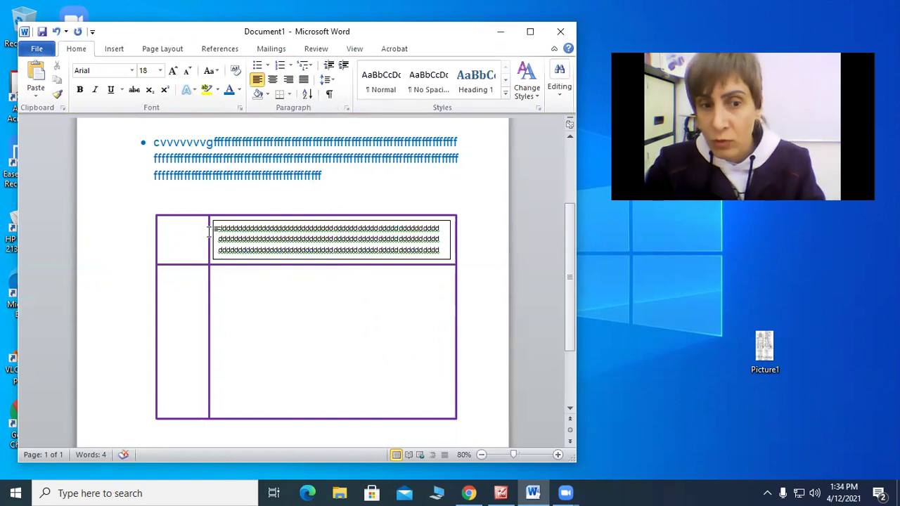
Remove the text box's border by setting its line color to No line
left_click(380, 223)
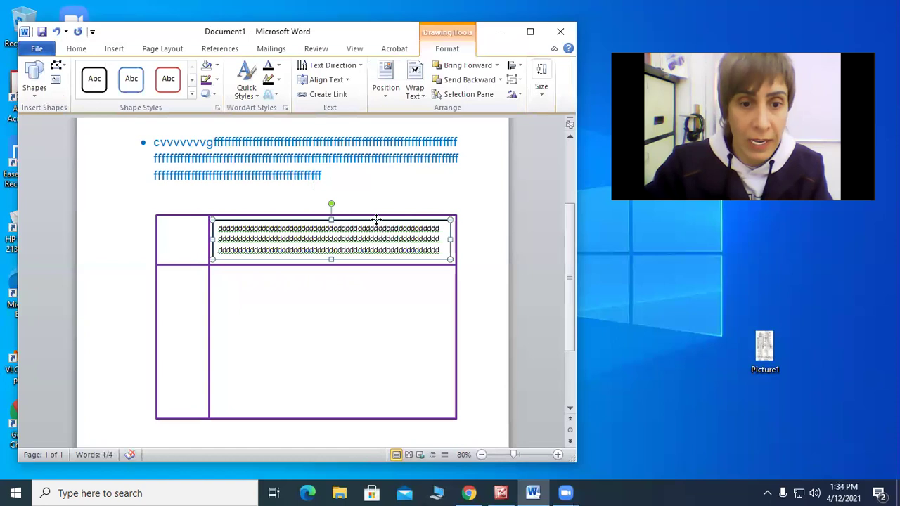
right_click(377, 221)
mouse_move(455, 404)
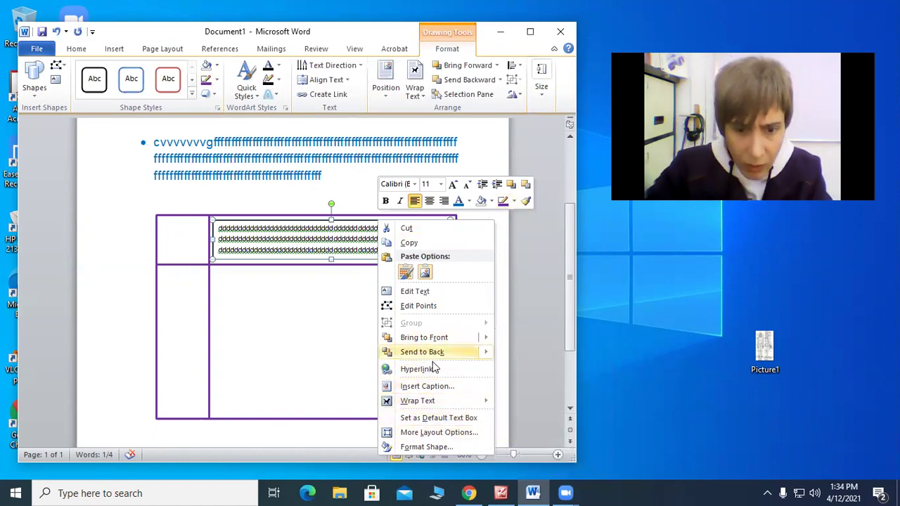
left_click(427, 447)
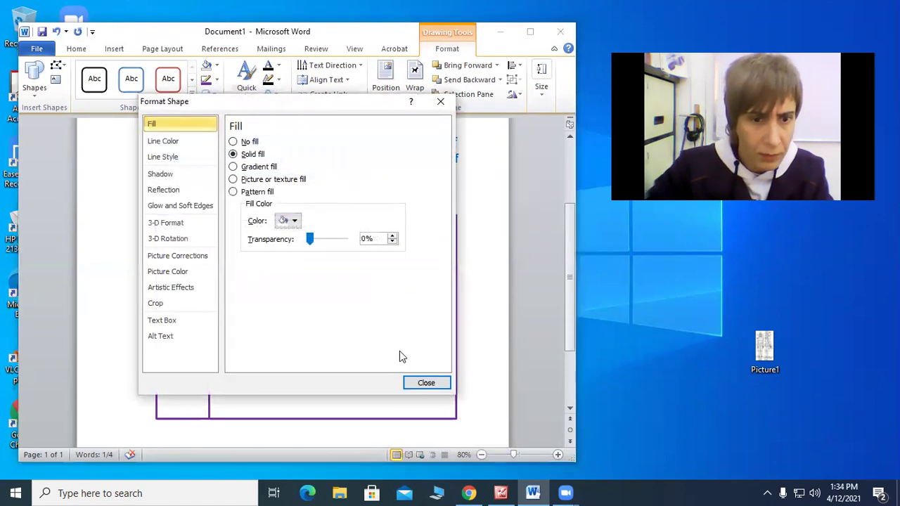
left_click_drag(297, 107, 512, 164)
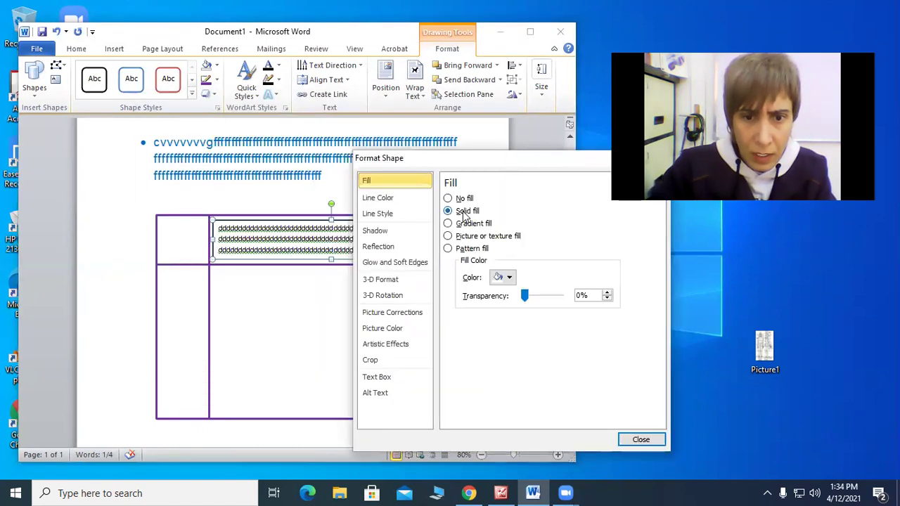
left_click(394, 201)
left_click(450, 200)
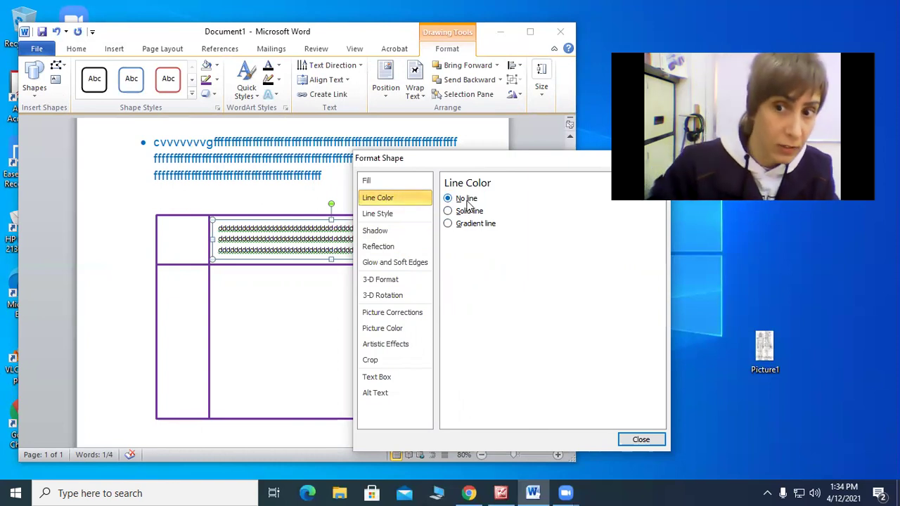
left_click(640, 440)
key("Escape")
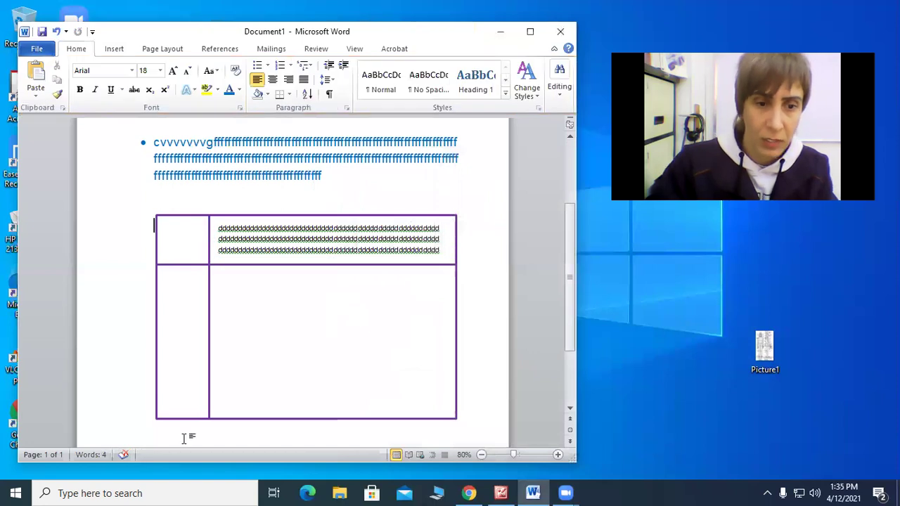
left_click(355, 243)
key("Escape")
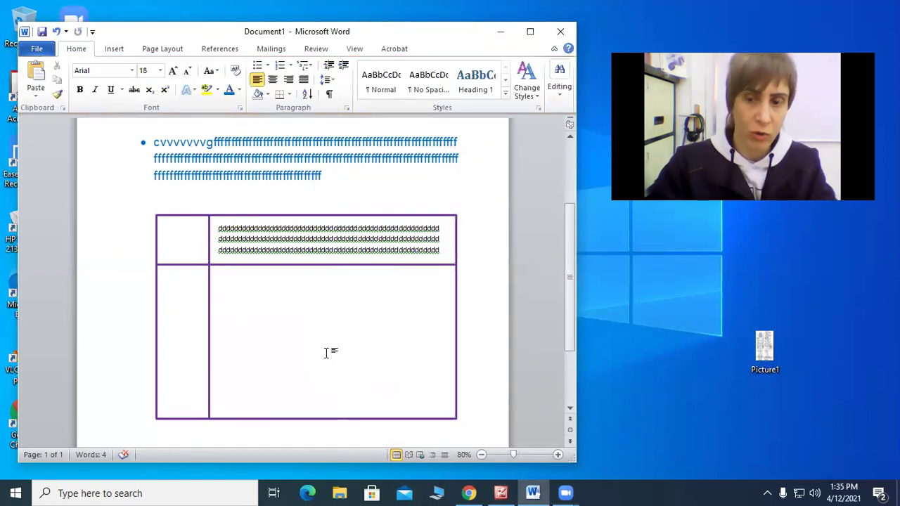
Move the text box into the large lower cell and reshape it into a tall, narrow column beside the vertical line
left_click(290, 227)
left_click(316, 221)
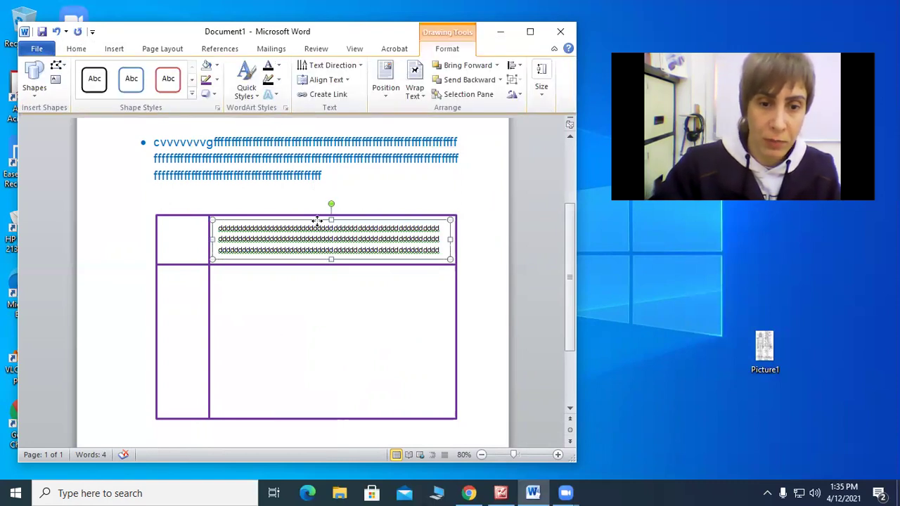
left_click_drag(290, 281, 306, 374)
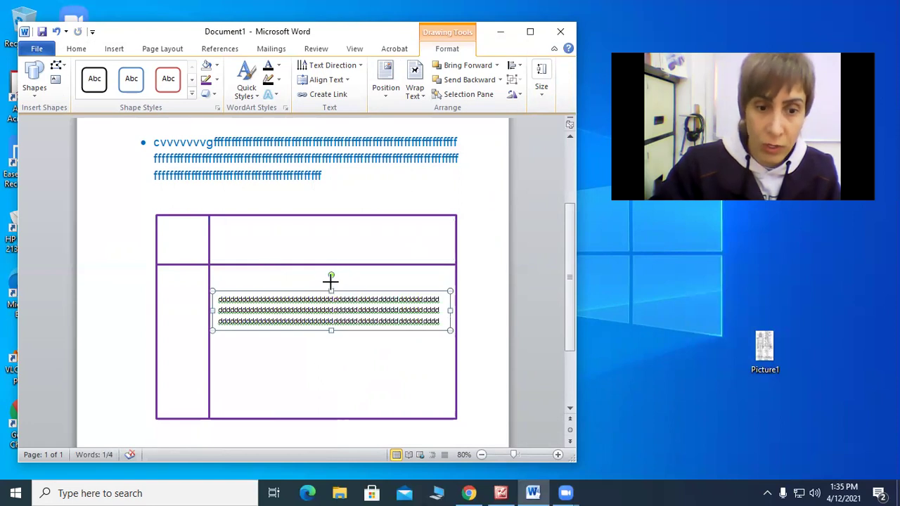
left_click_drag(331, 291, 332, 271)
left_click_drag(448, 304, 295, 308)
left_click_drag(254, 332, 256, 396)
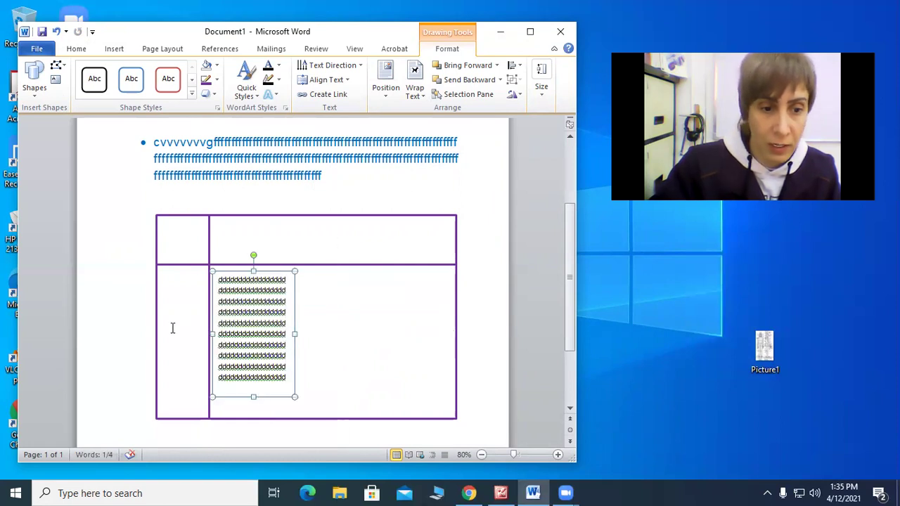
Move the text box into the narrow lower-row cell and resize it to fit the cell's width and height
left_click_drag(265, 271, 214, 270)
left_click_drag(243, 332, 209, 332)
left_click_drag(184, 397, 184, 413)
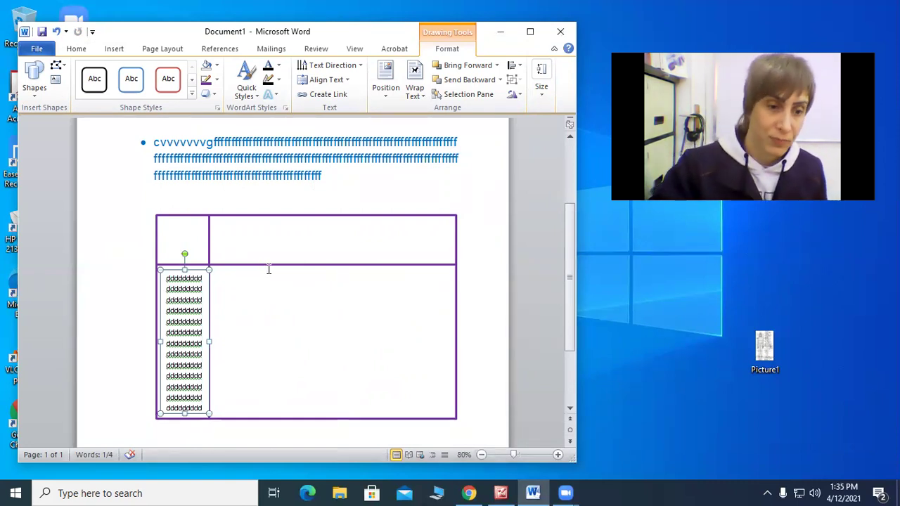
key("Escape")
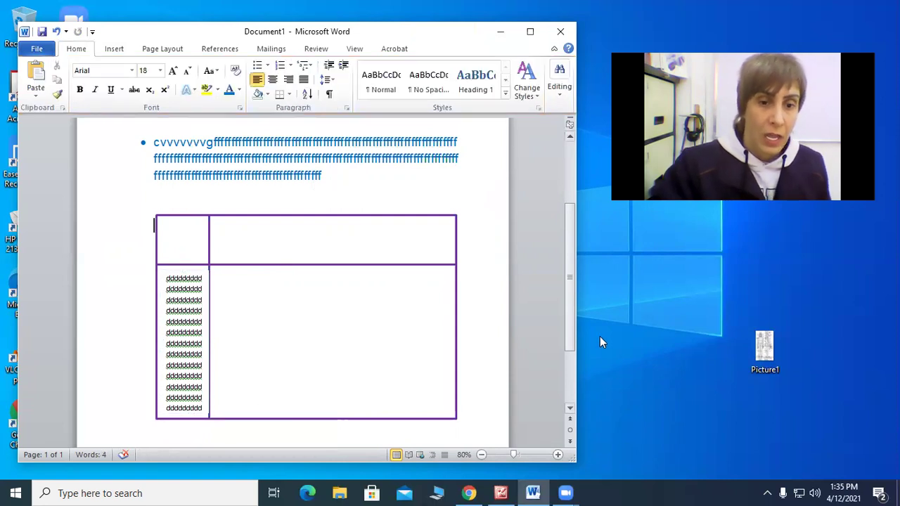
Set the font size of the selected text in the narrow text box to 9
mouse_move(168, 279)
left_mouse_down()
mouse_move(217, 326)
mouse_move(233, 410)
mouse_move(315, 432)
left_mouse_up()
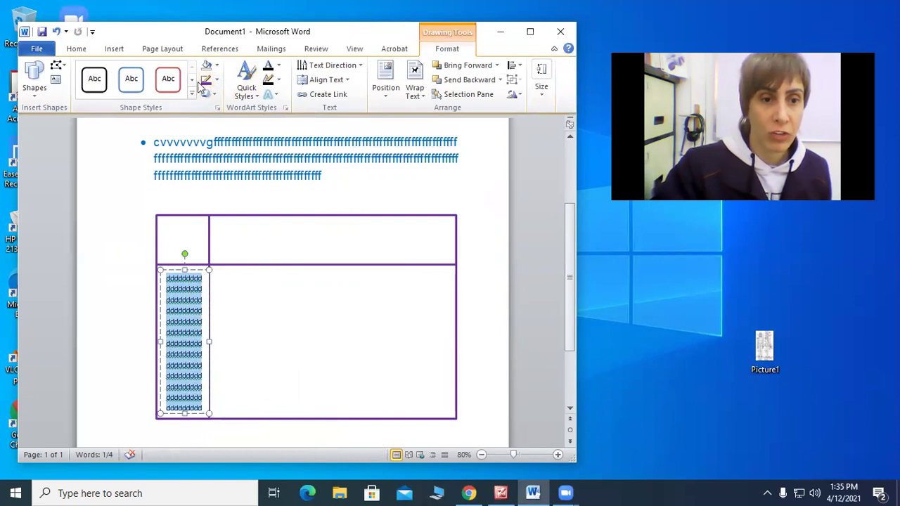
left_click(79, 49)
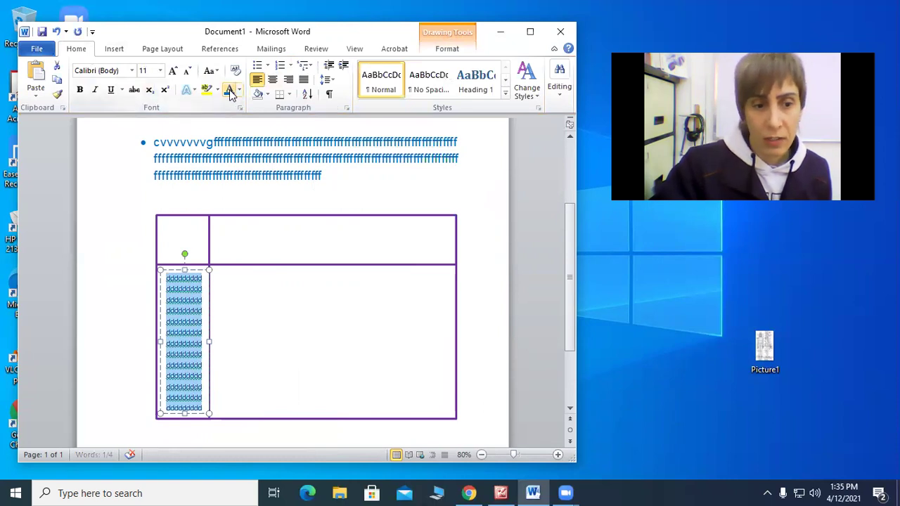
left_click(160, 71)
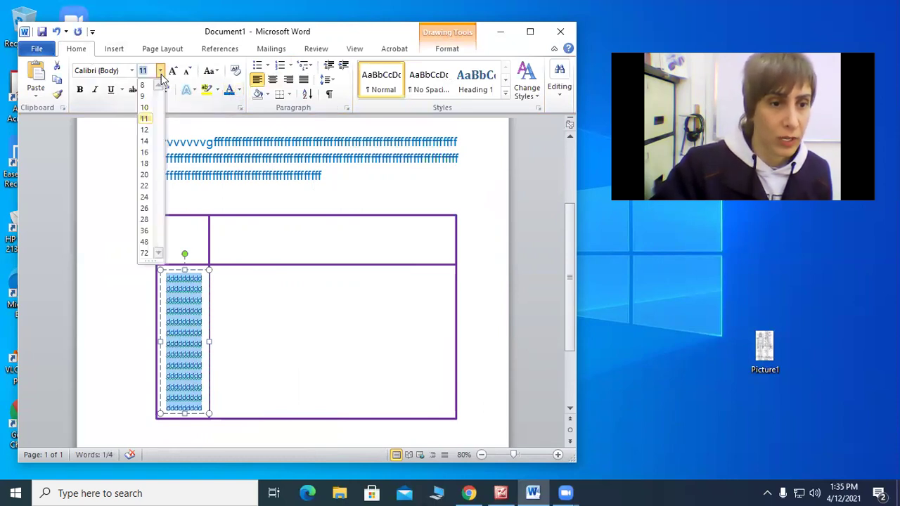
left_click(144, 97)
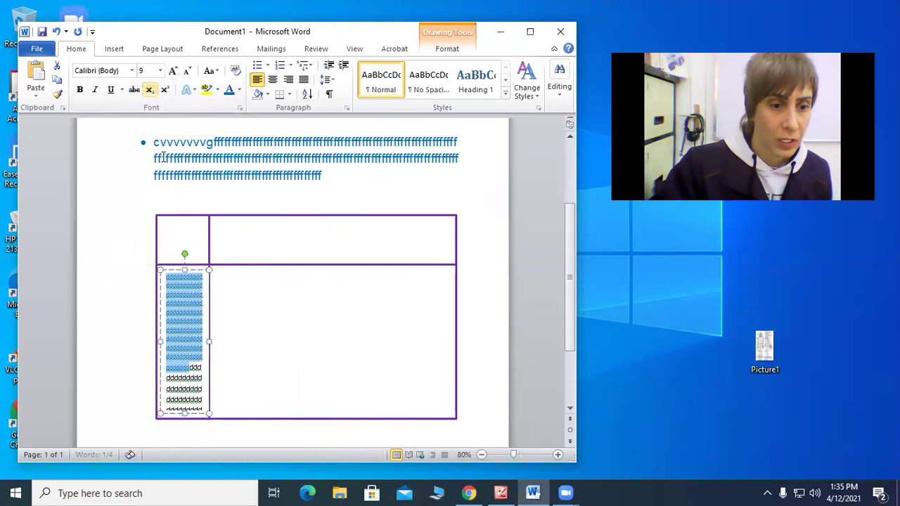
Lengthen the narrow text box past the frame's lower edge and set all of its text to font size 10
left_click(185, 296)
left_click_drag(167, 278, 183, 422)
left_click_drag(191, 358, 169, 192)
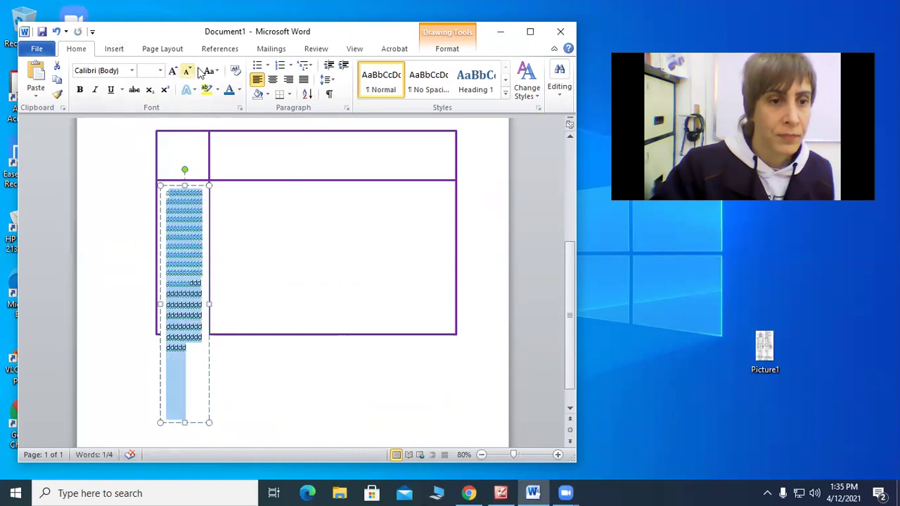
left_click(160, 71)
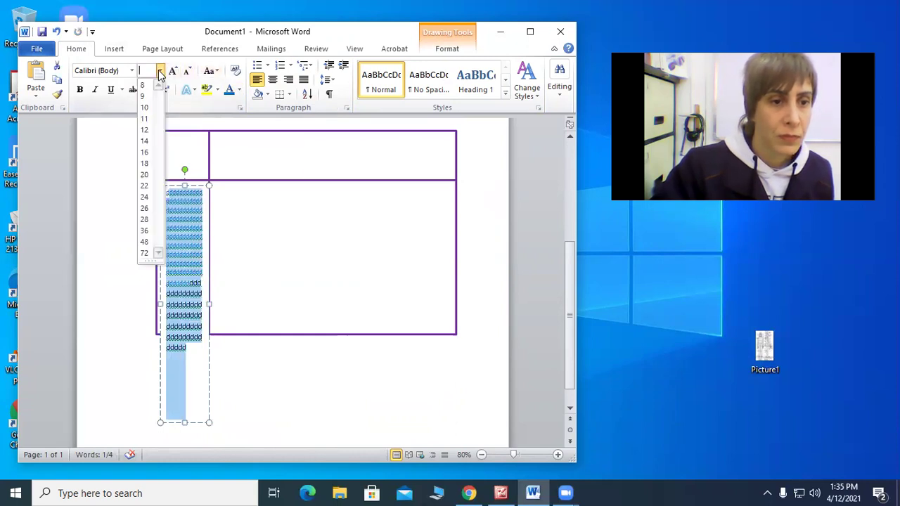
left_click(149, 106)
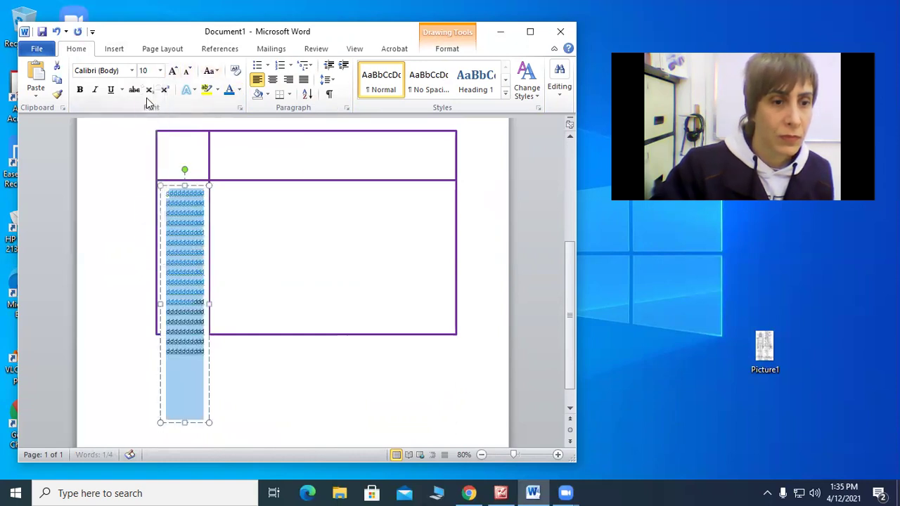
Shorten the narrow text box so it ends just below its last line of text
left_click(184, 421)
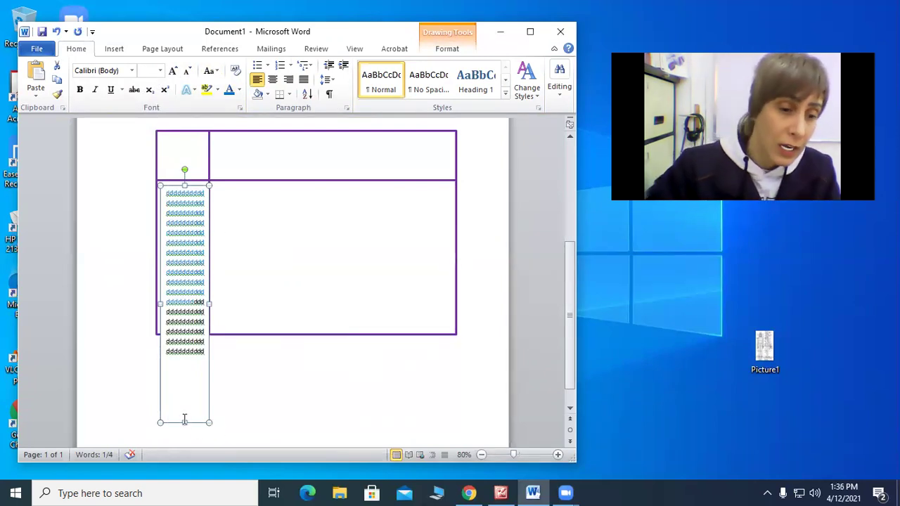
left_click_drag(185, 423, 184, 372)
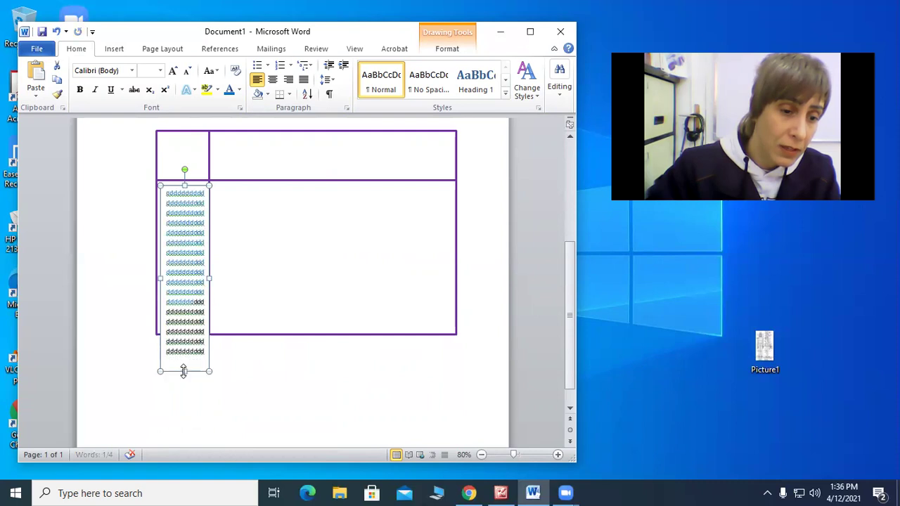
left_click(283, 362)
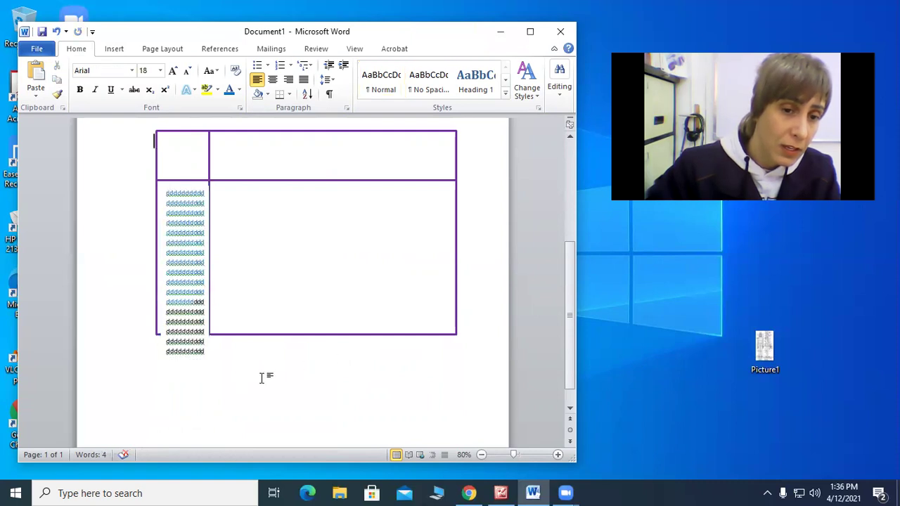
Set the font size of all the text in the narrow text box to 9
left_click(184, 239)
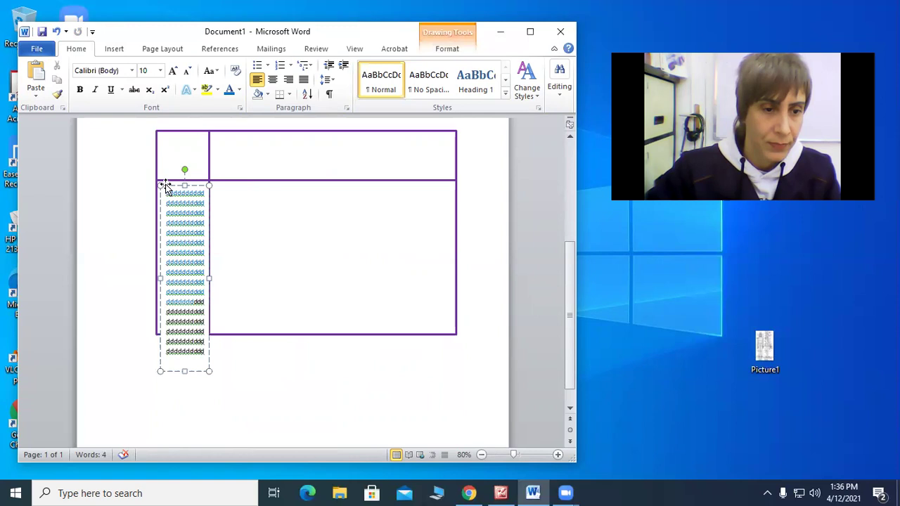
left_click_drag(172, 212, 215, 367)
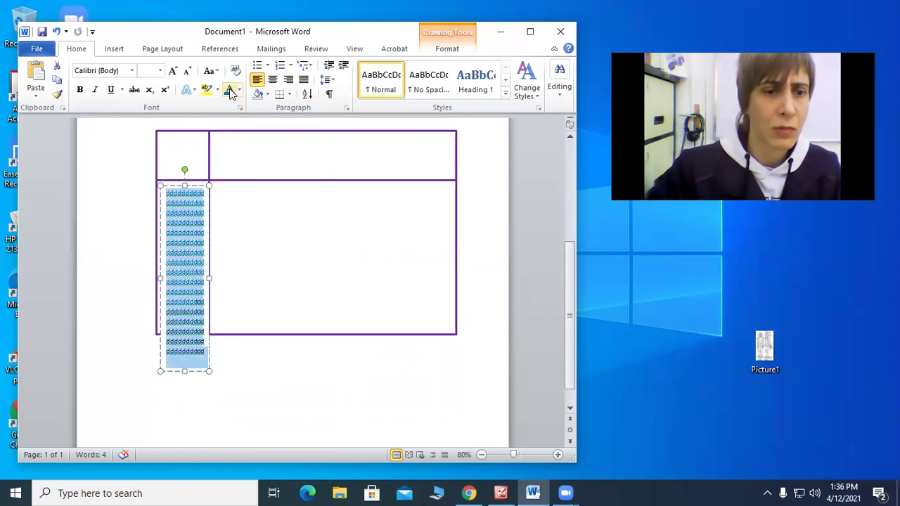
left_click(161, 71)
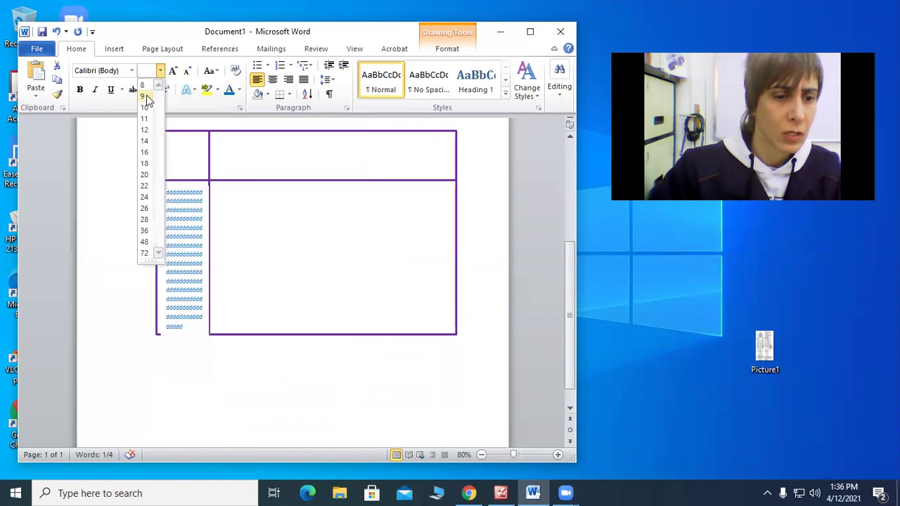
left_click(145, 96)
left_click(189, 320)
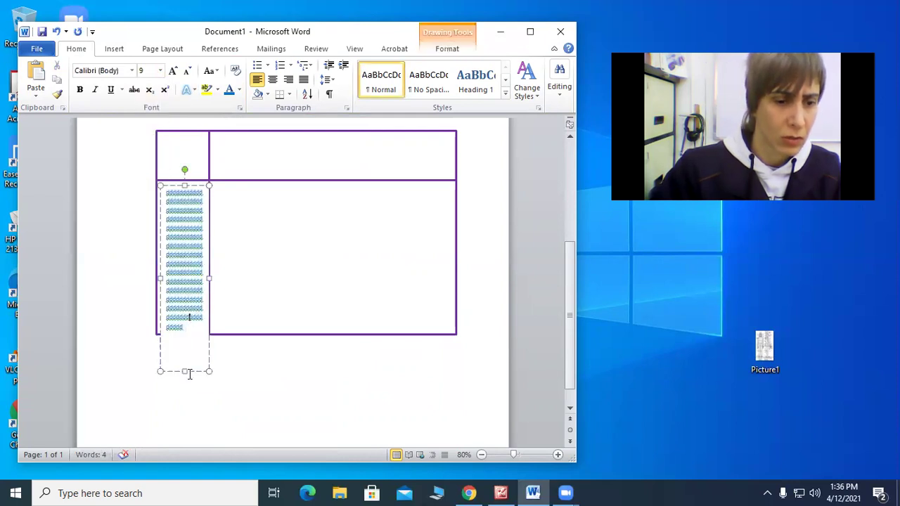
Shorten the text box to fit inside the narrow lower cell and narrow it to clear the vertical divider line
left_click_drag(185, 371, 185, 330)
left_click(316, 402)
left_click(188, 261)
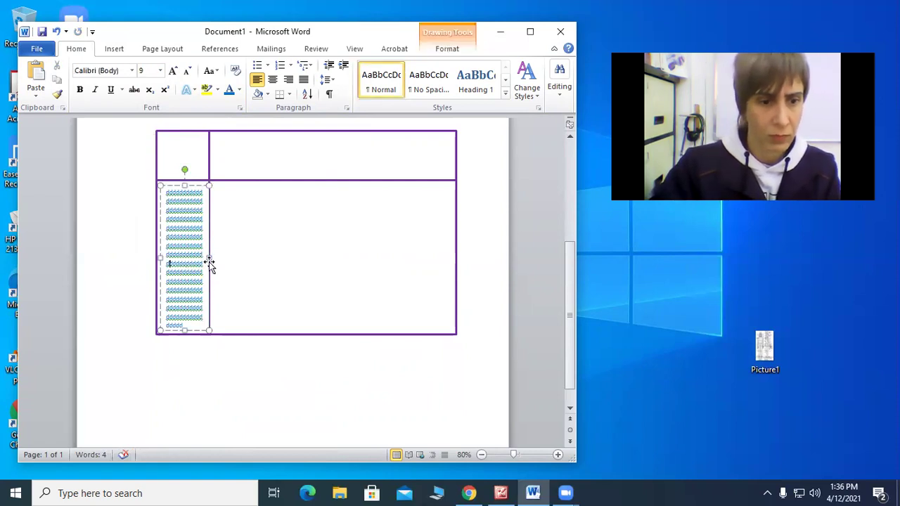
left_click_drag(207, 257, 202, 261)
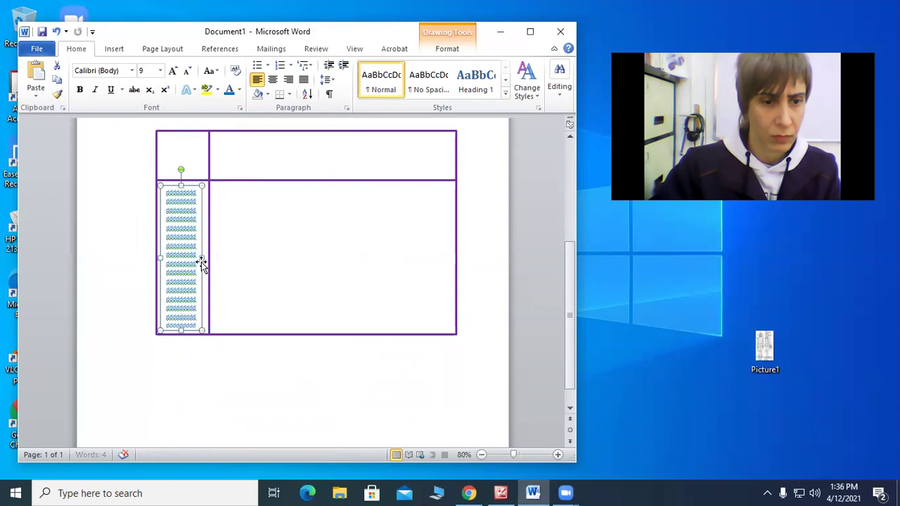
left_click(215, 338)
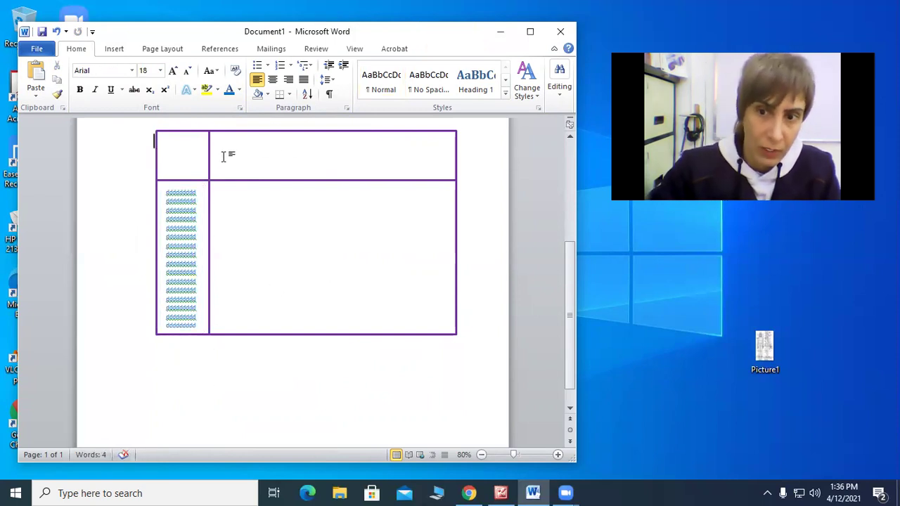
Move the text box to the right side of the large lower cell, then shorten and widen it into a broad block
scroll(238, 252, "up", 1)
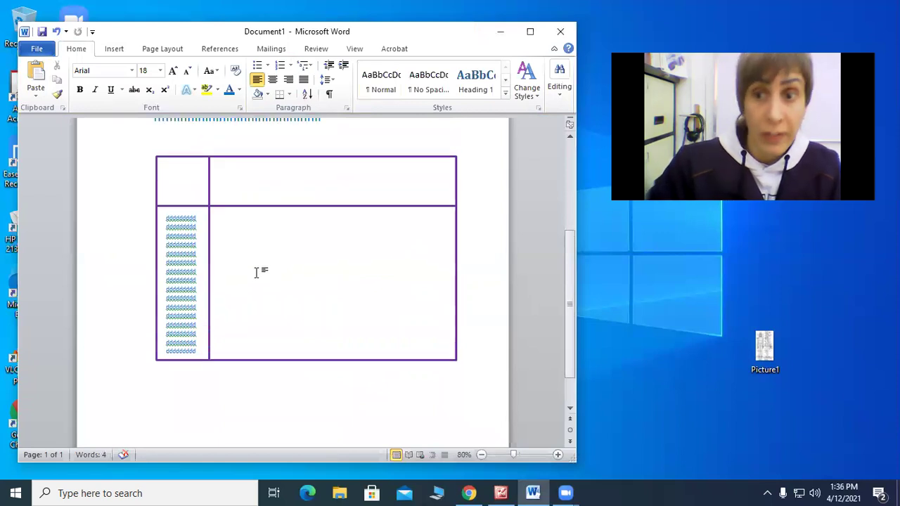
left_click(114, 49)
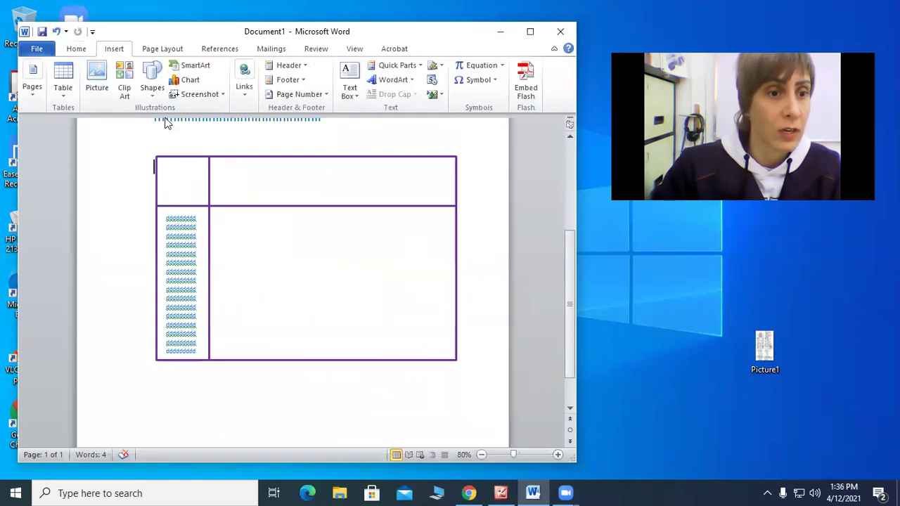
scroll(289, 262, "down", 1)
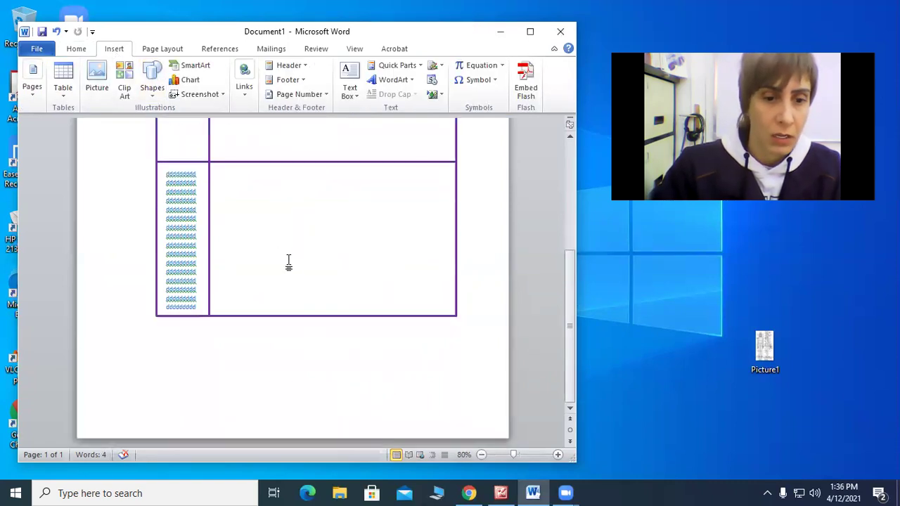
left_click(172, 208)
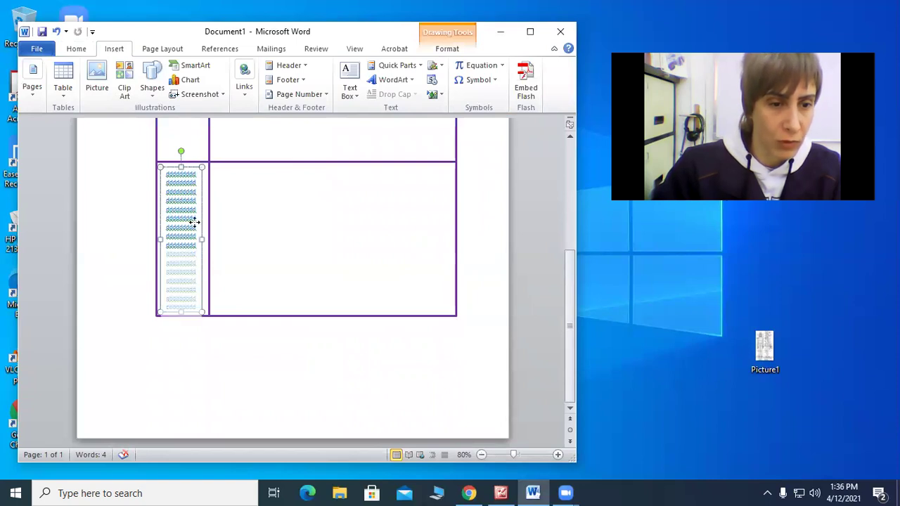
left_click_drag(254, 189, 435, 192)
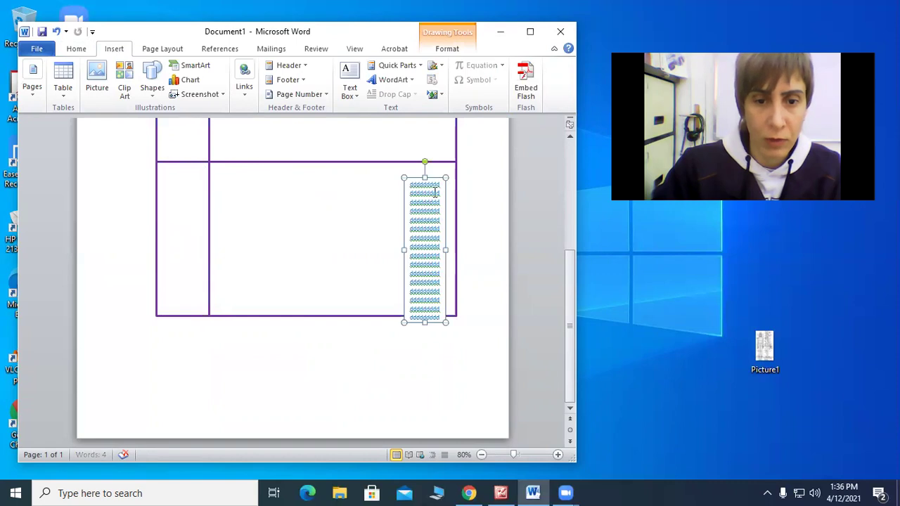
left_click_drag(424, 321, 425, 301)
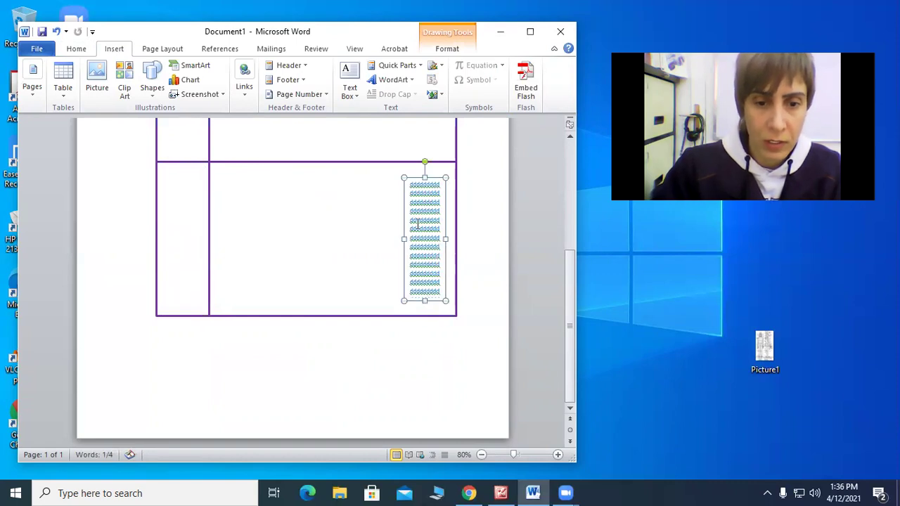
left_click_drag(401, 240, 320, 238)
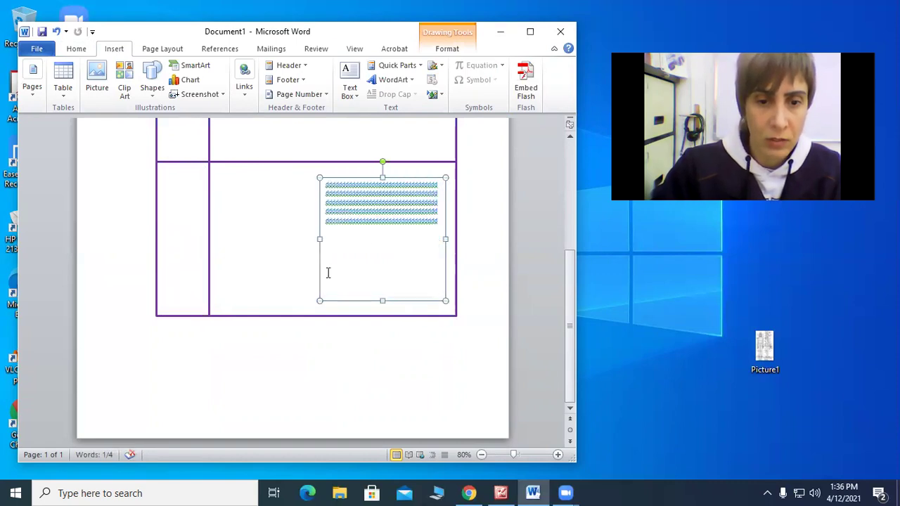
left_click(373, 343)
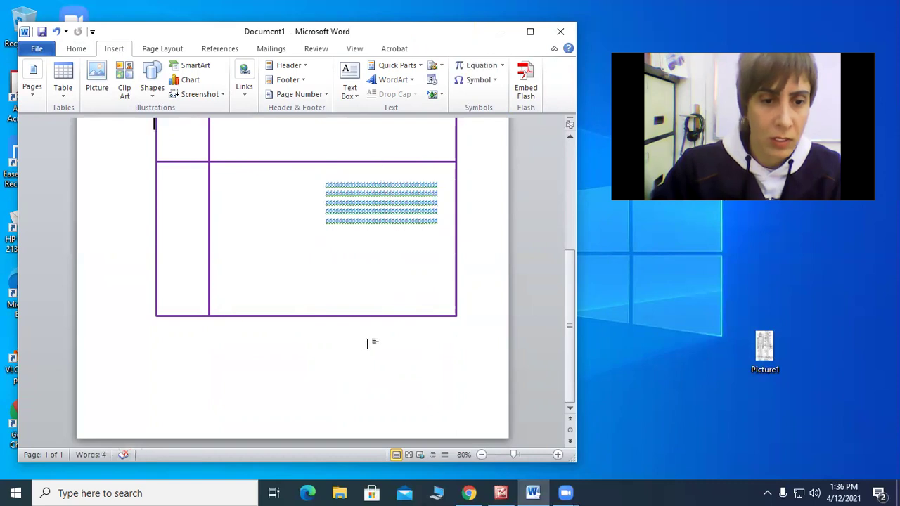
left_click(155, 91)
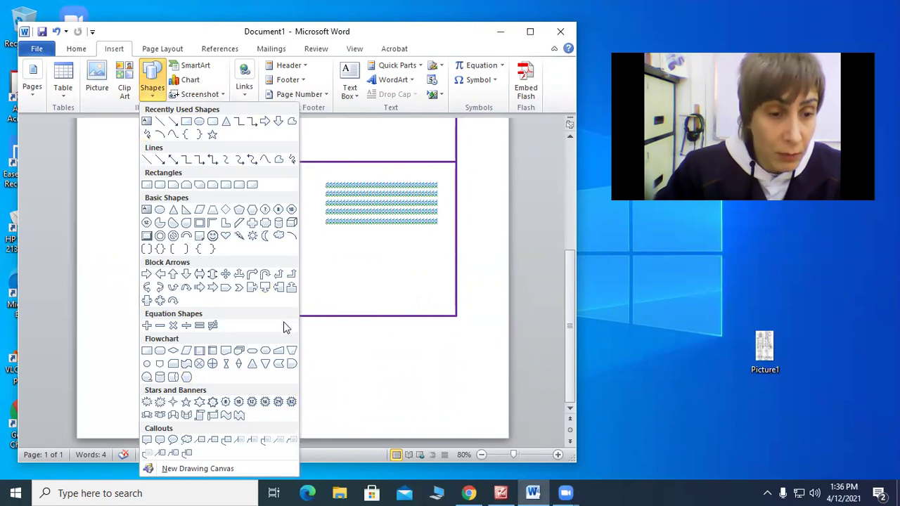
left_click(146, 274)
left_click_drag(249, 202, 262, 203)
key("ctrl+z")
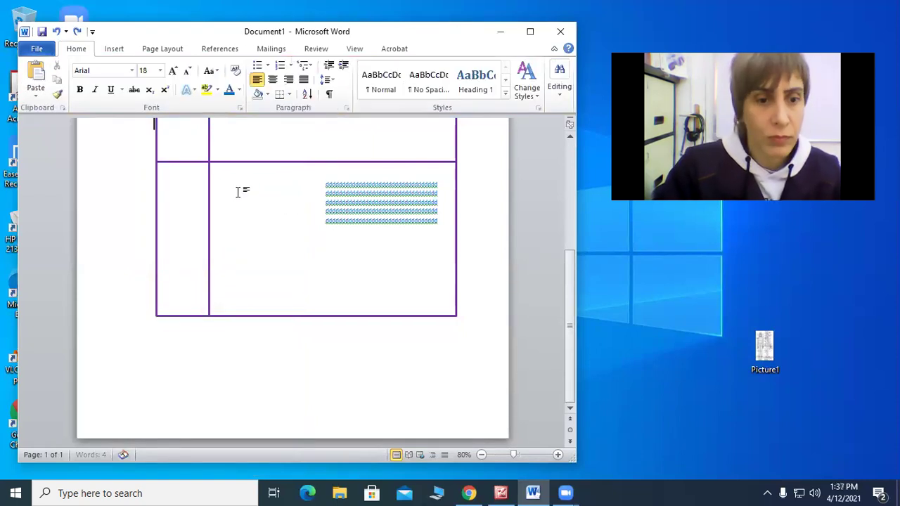
Draw a right block arrow in the large lower cell, between the vertical divider and the text box
left_click(114, 48)
left_click(161, 88)
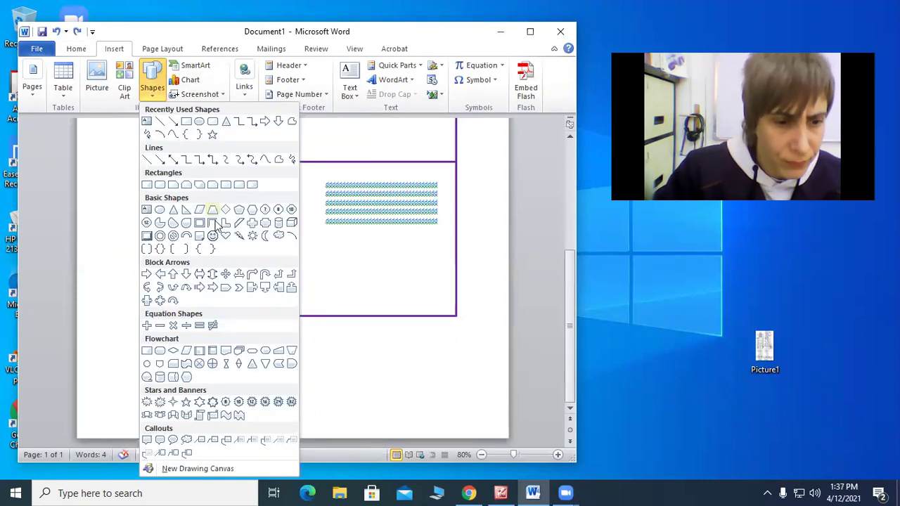
left_click(147, 274)
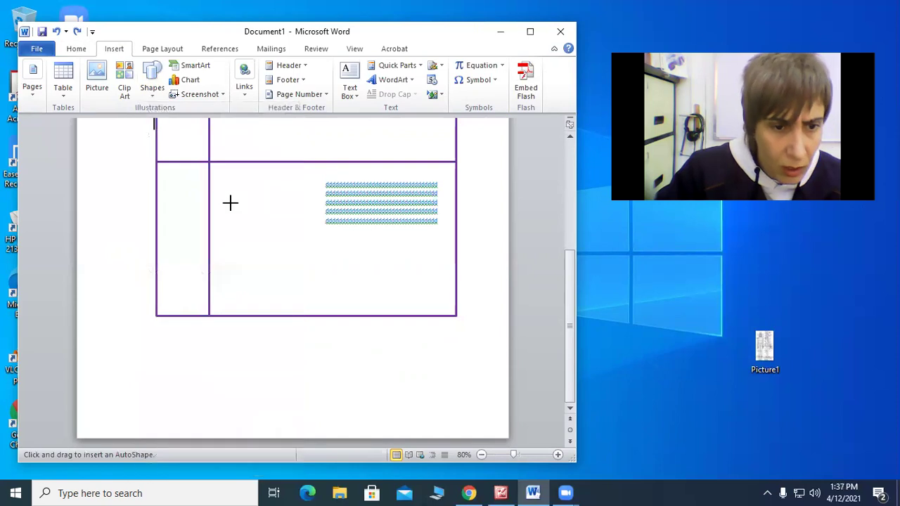
mouse_move(232, 194)
left_mouse_down()
mouse_move(301, 218)
mouse_move(294, 214)
left_mouse_up()
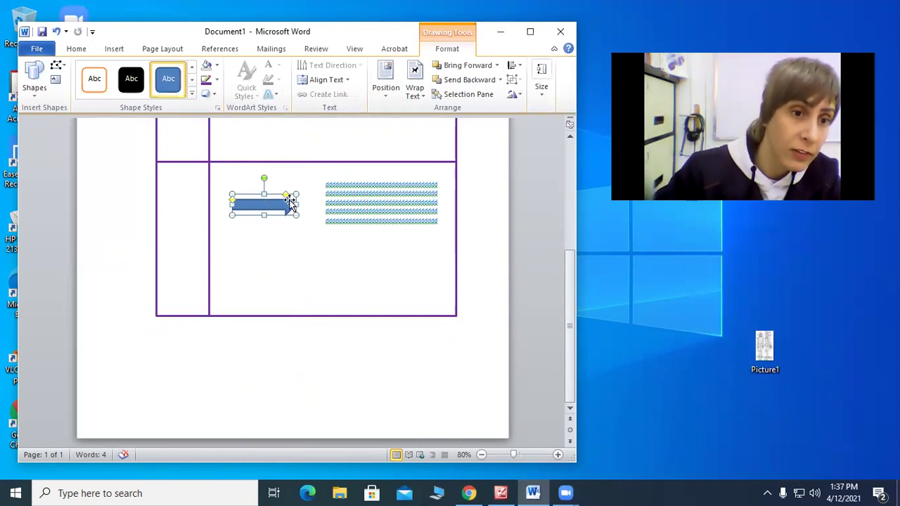
Fill the block arrow with standard dark blue and set its outline to No Outline
left_click(218, 66)
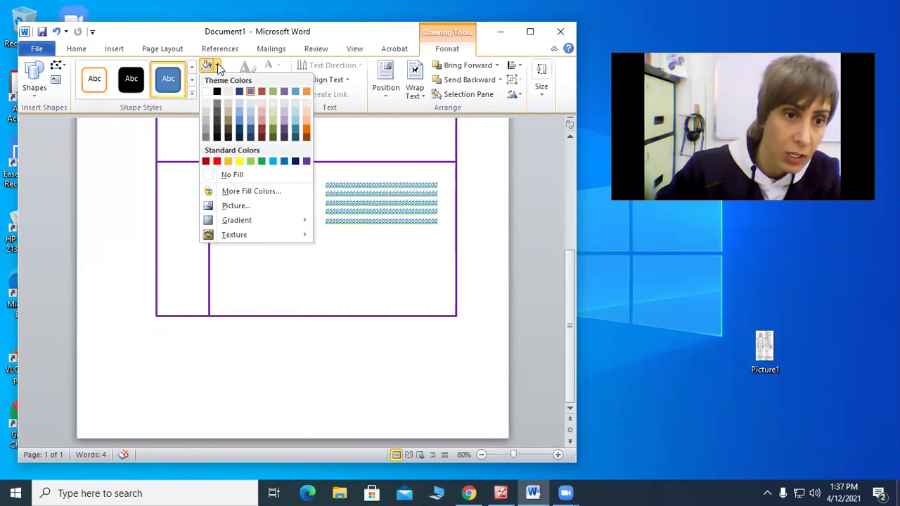
left_click(296, 161)
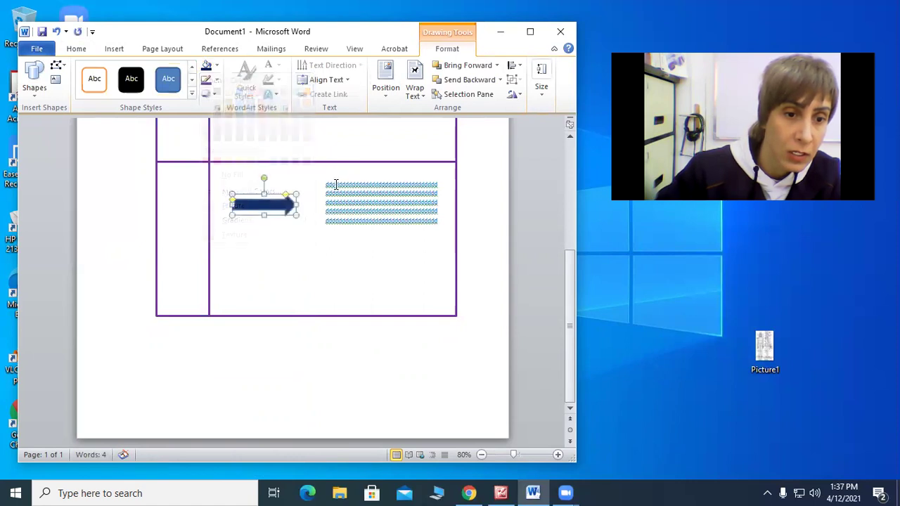
left_click(216, 81)
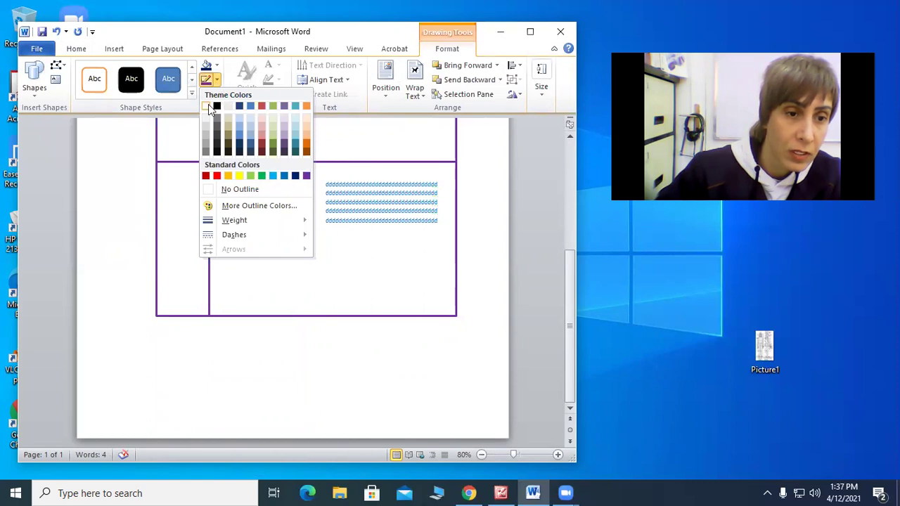
left_click(232, 189)
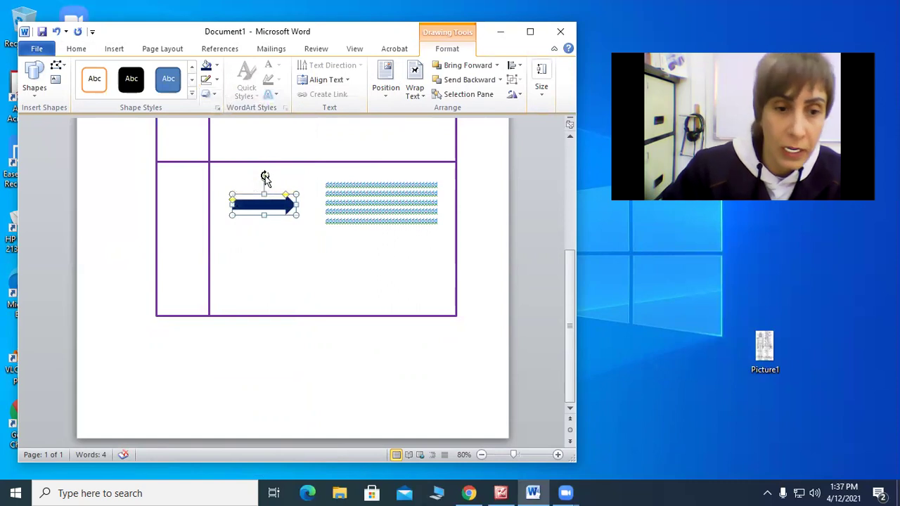
left_click(266, 237)
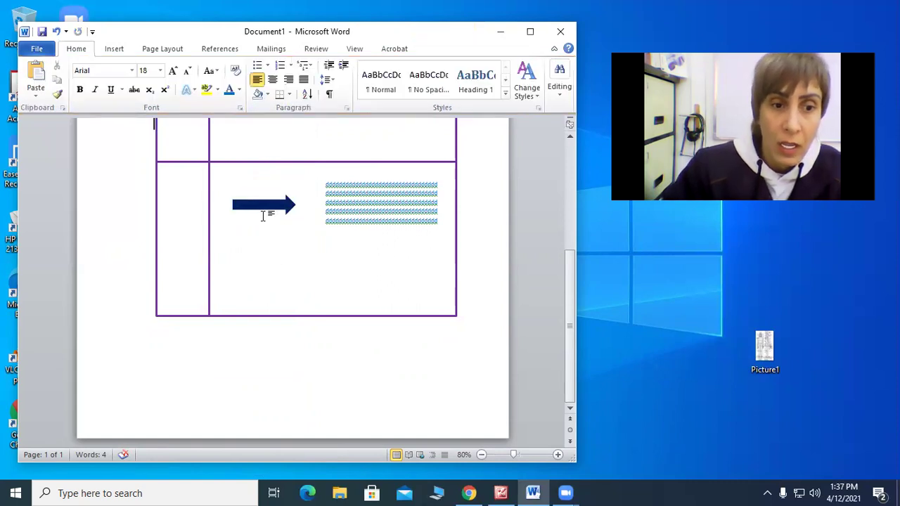
Shorten the text box to fit its text and move it down to the middle of the large lower cell
left_click(379, 204)
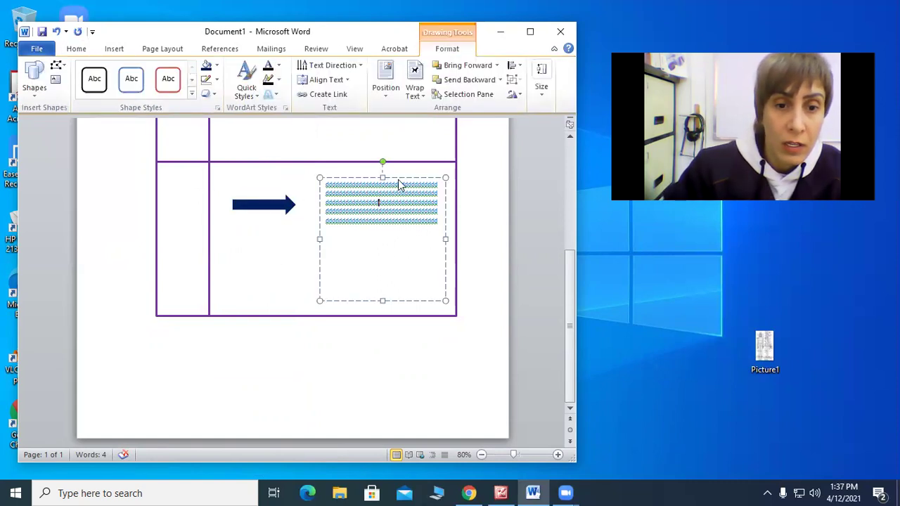
left_click_drag(383, 301, 382, 236)
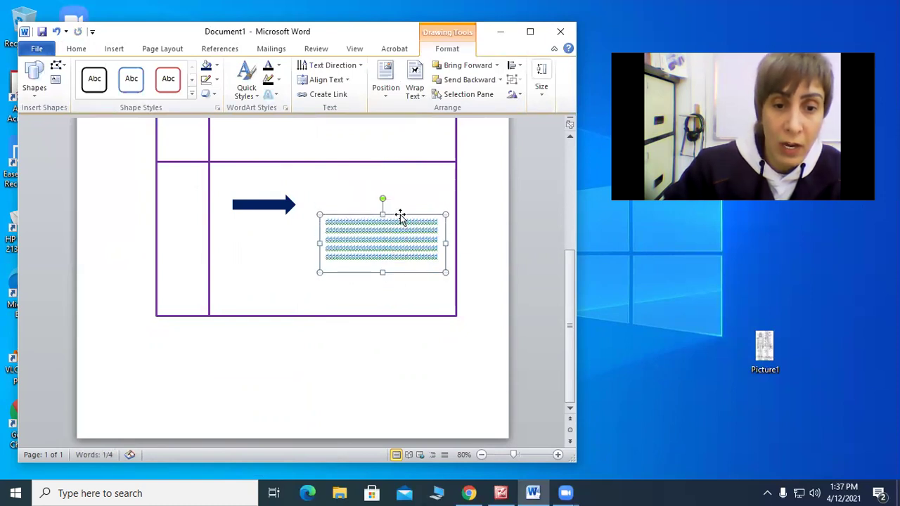
Move the block arrow down level with the text box, then make it taller and slightly shorter in length
left_click(259, 204)
left_click_drag(274, 205, 271, 240)
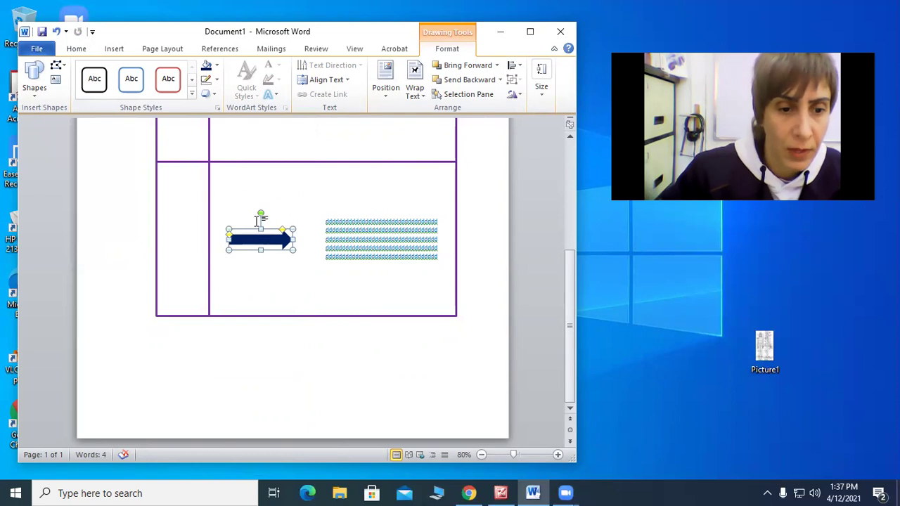
left_click_drag(260, 229, 234, 235)
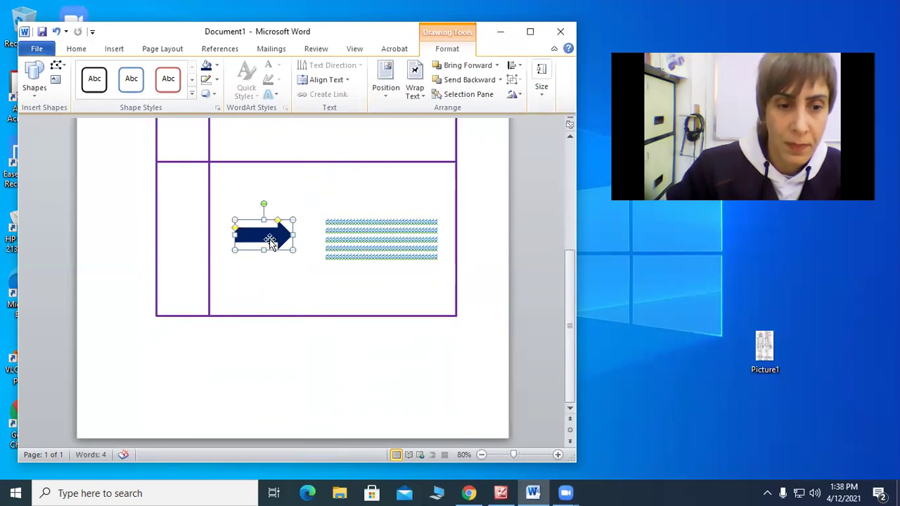
Reduce the height and length of the dark blue block arrow in the large lower cell
left_click(303, 219)
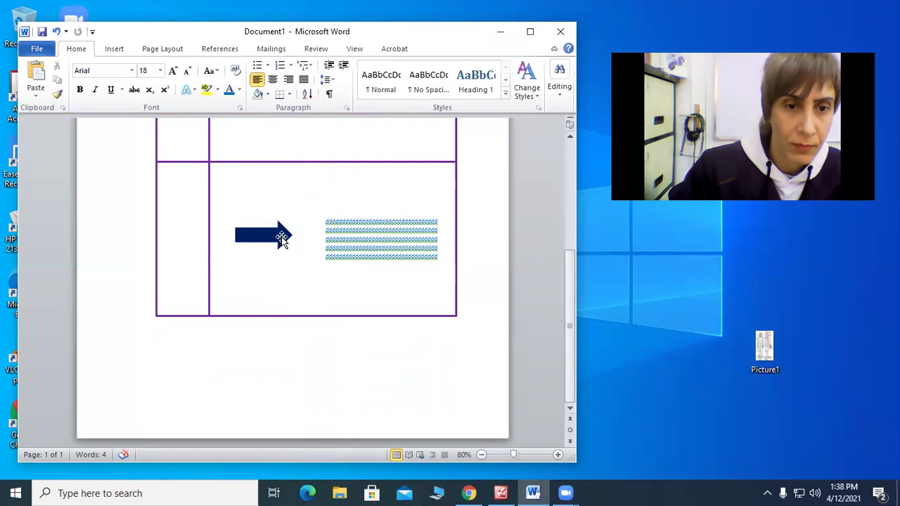
left_click(282, 238)
left_click_drag(270, 221, 271, 223)
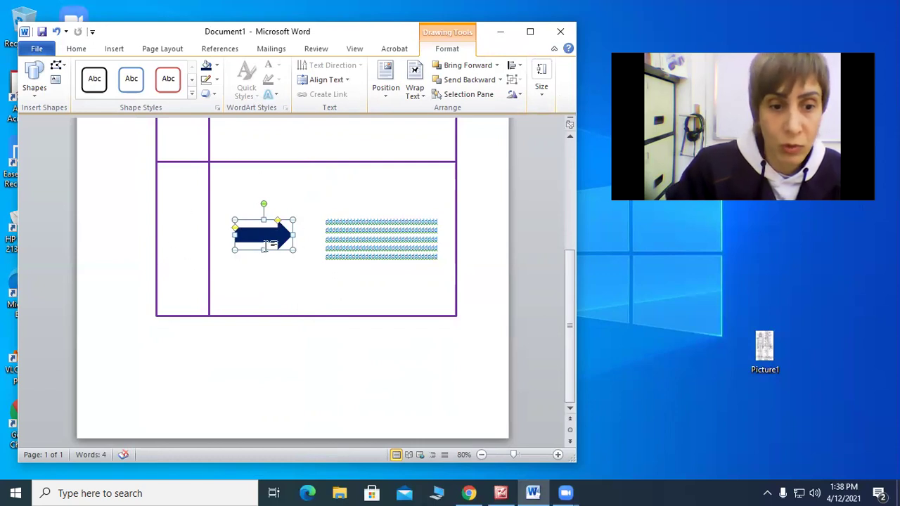
left_click_drag(264, 250, 246, 229)
Move the text box in the large lower cell slightly up and toward the block arrow
left_click(391, 223)
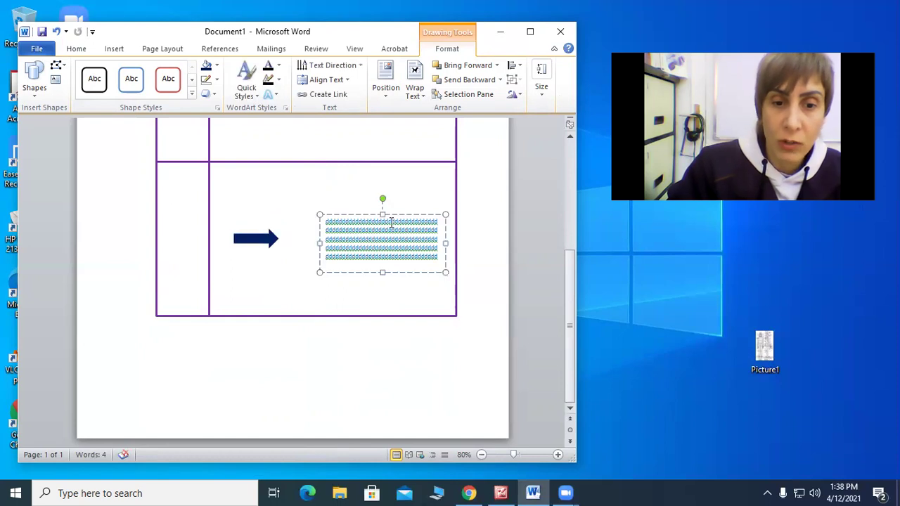
left_click(403, 214)
left_click_drag(400, 204, 401, 206)
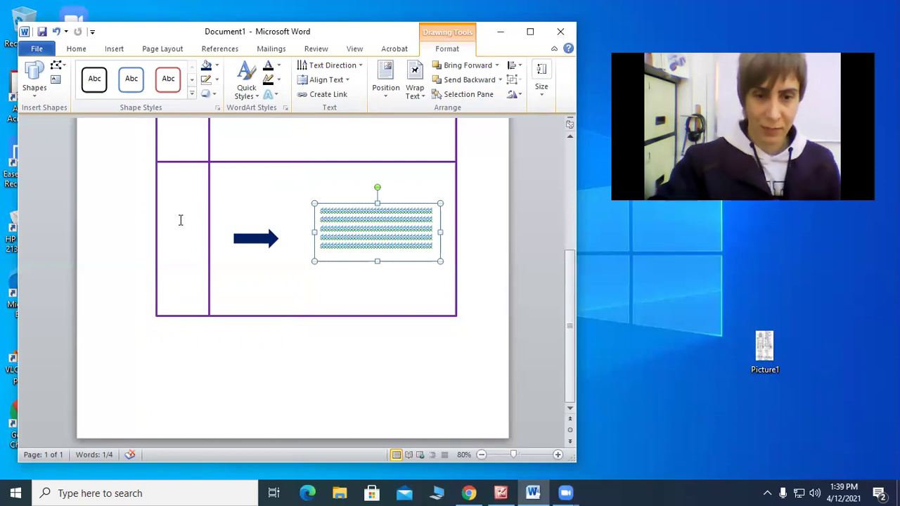
left_click(268, 276)
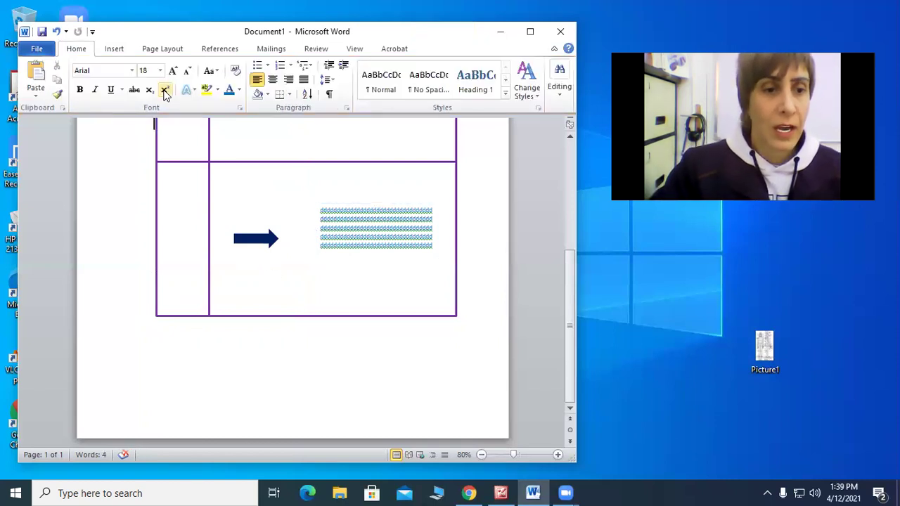
left_click(110, 53)
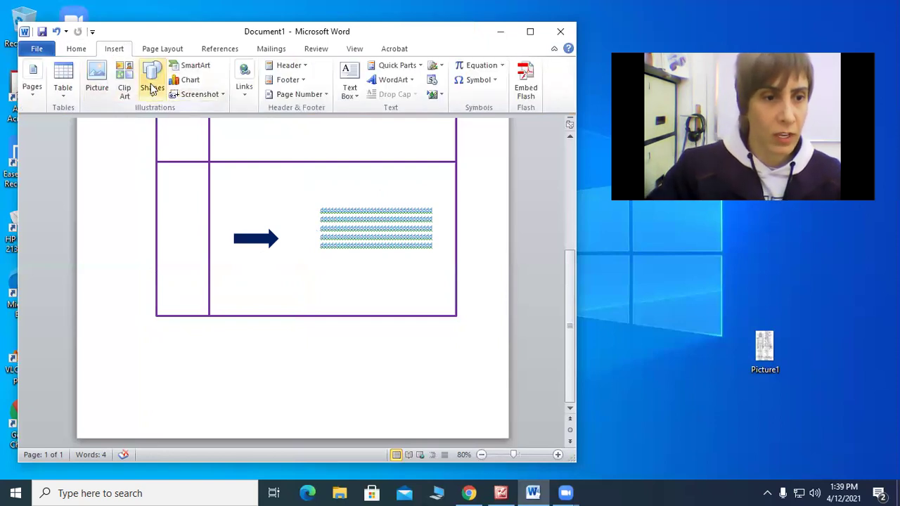
left_click(152, 83)
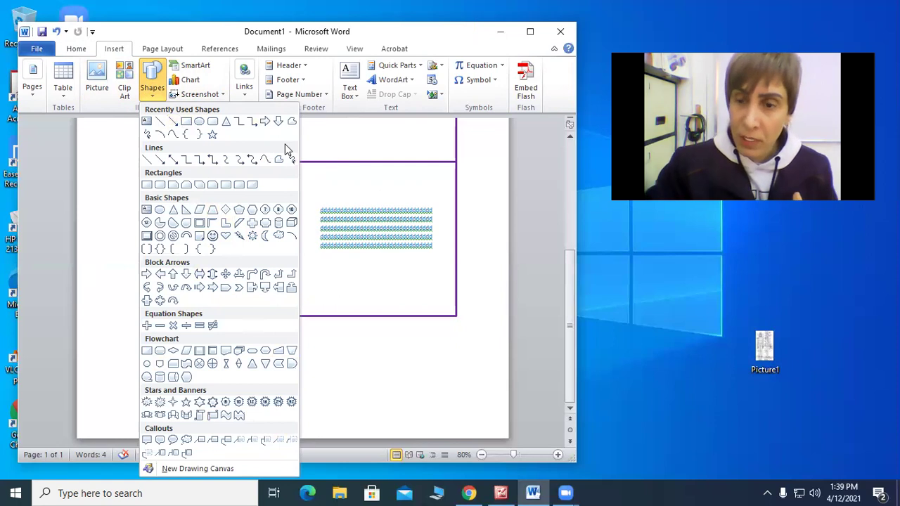
left_click(361, 218)
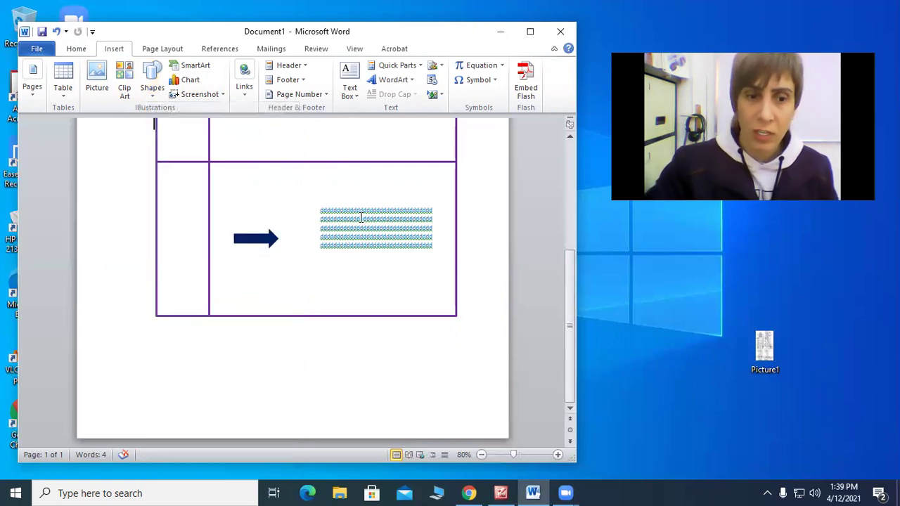
Move the block arrow up so it is level with the middle of the text box
left_click_drag(247, 238, 260, 225)
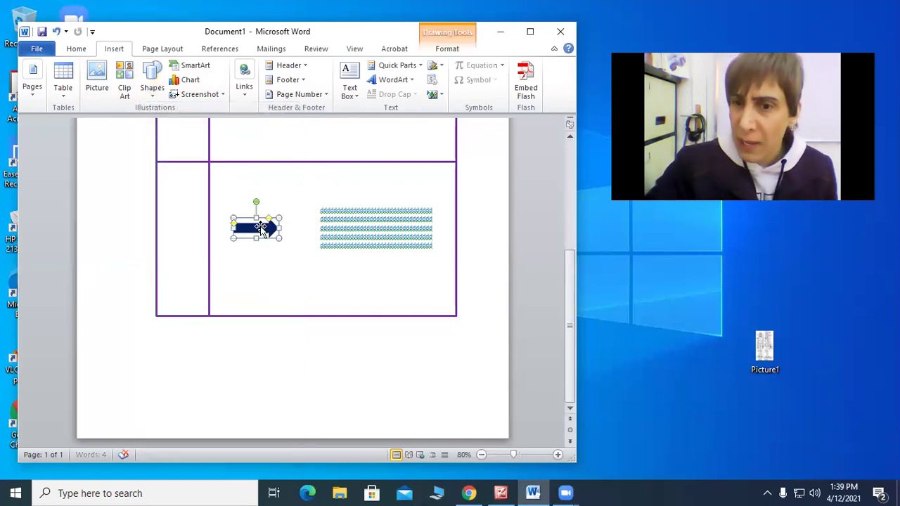
left_click(248, 277)
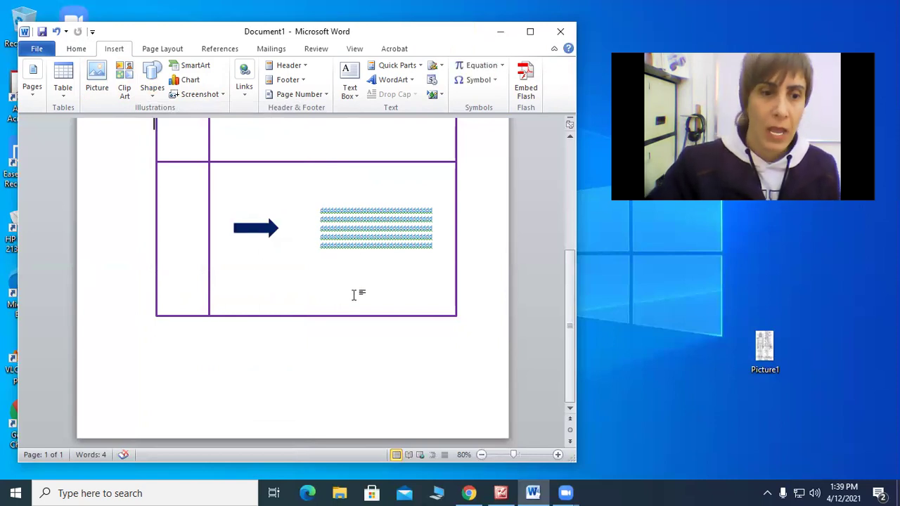
Review the whole page, from the bulleted text to the purple frame with its block arrow and text box
scroll(354, 296, "up", 2)
left_click(179, 225)
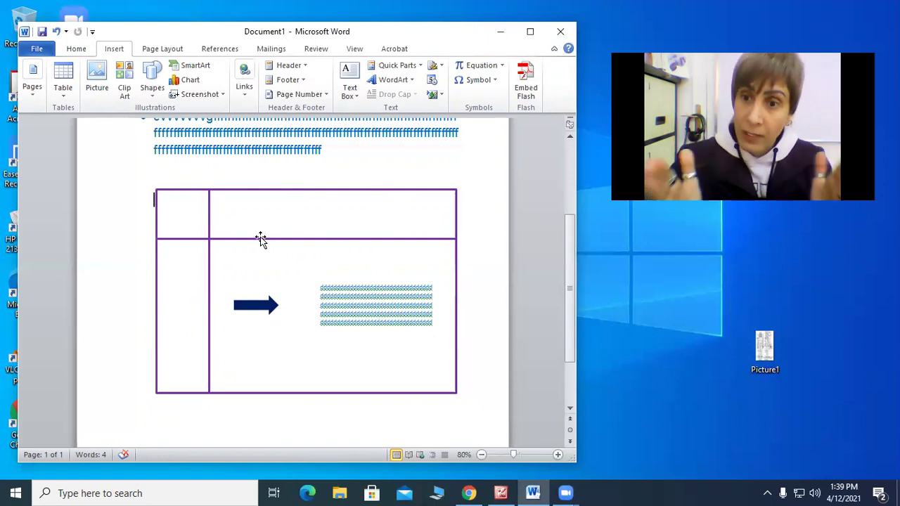
scroll(261, 183, "up", 3)
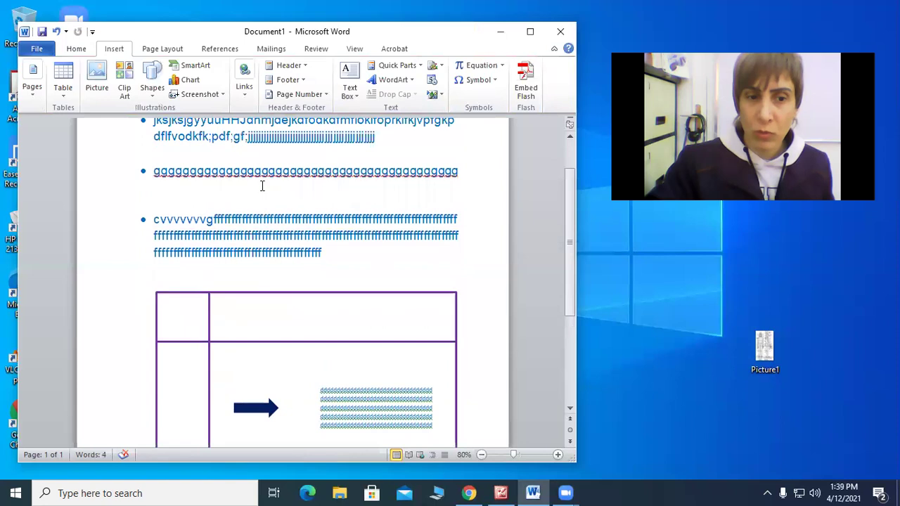
scroll(185, 213, "up", 2)
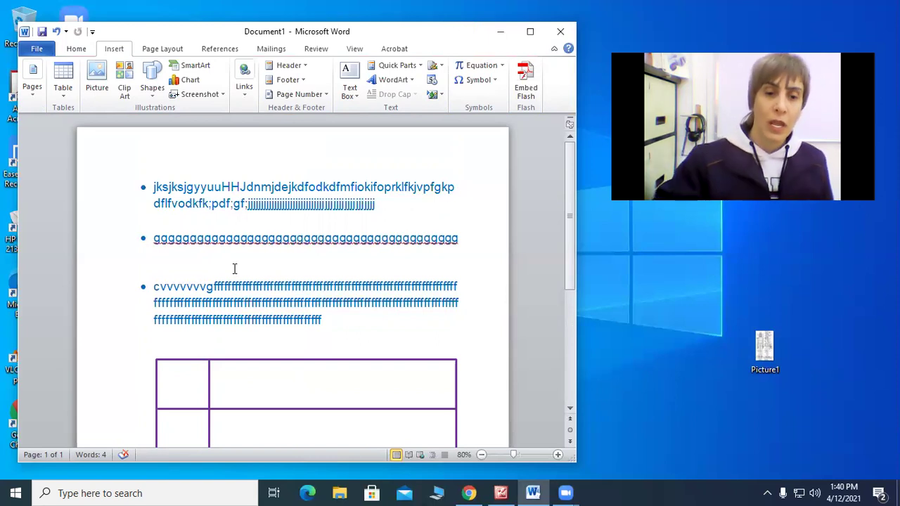
scroll(246, 253, "down", 7)
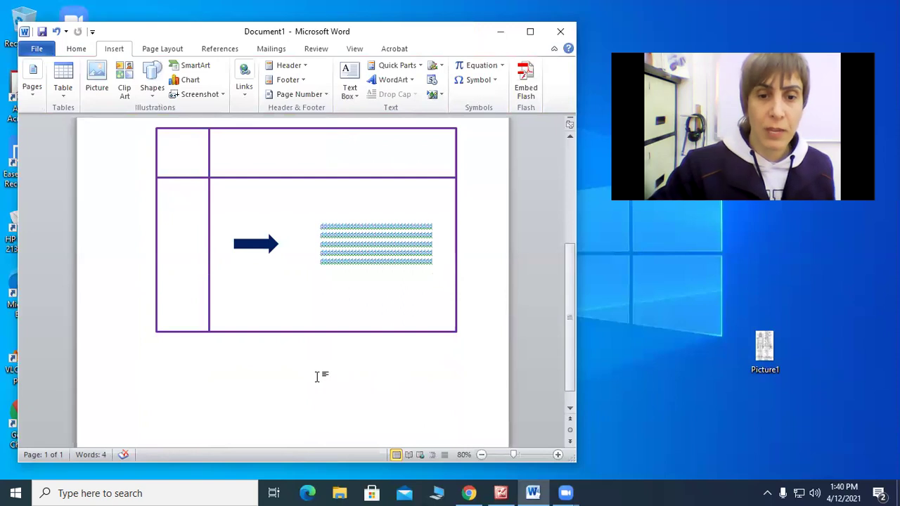
scroll(317, 377, "up", 3)
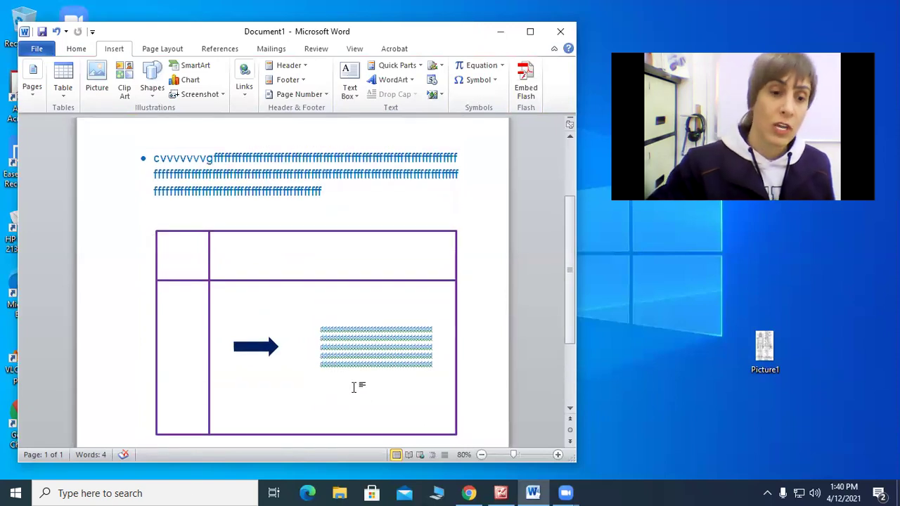
scroll(353, 389, "up", 4)
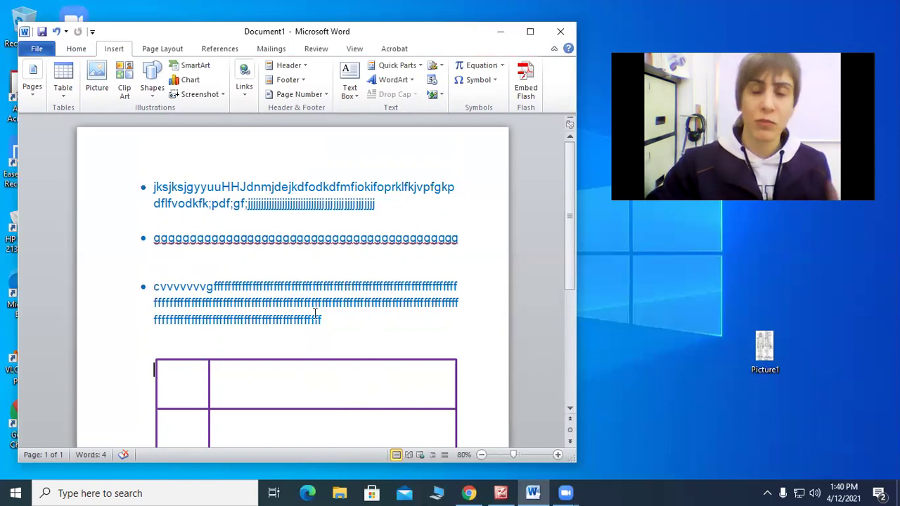
scroll(314, 269, "down", 5)
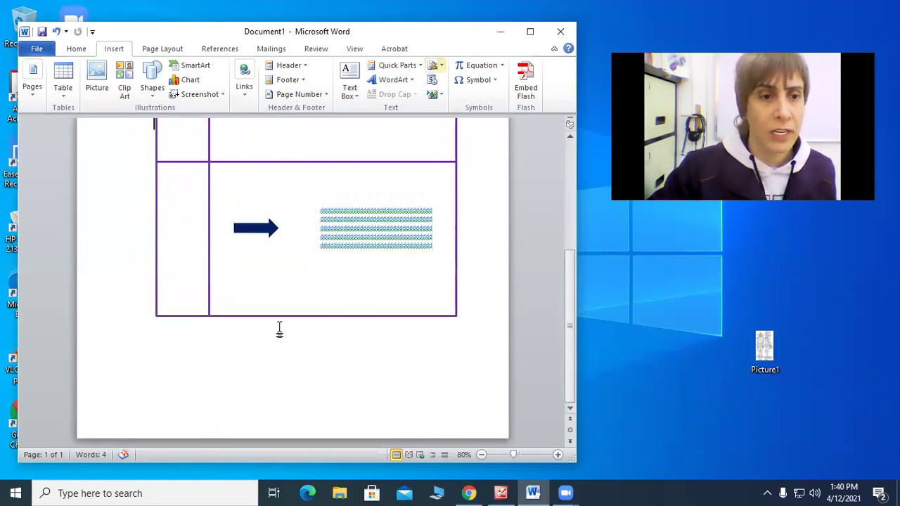
scroll(279, 331, "up", 3)
left_click_drag(148, 37, 156, 98)
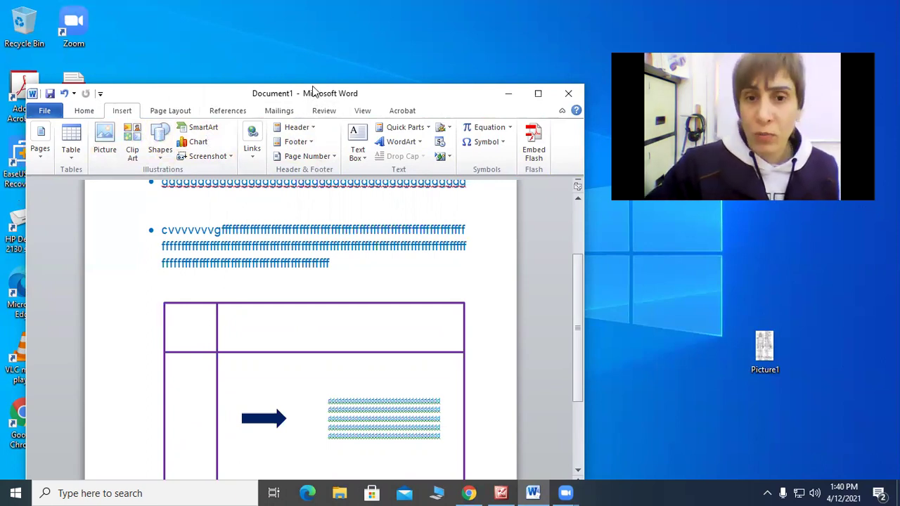
left_click_drag(315, 92, 309, 29)
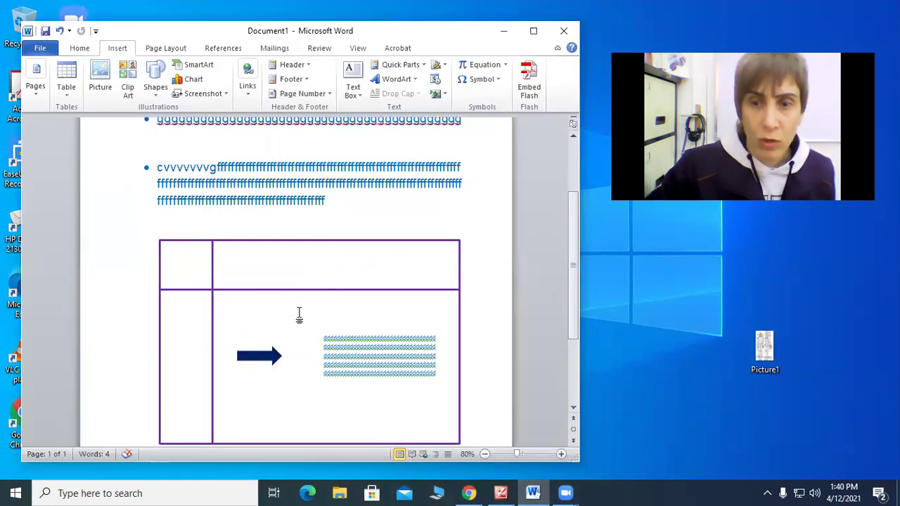
scroll(302, 316, "up", 3)
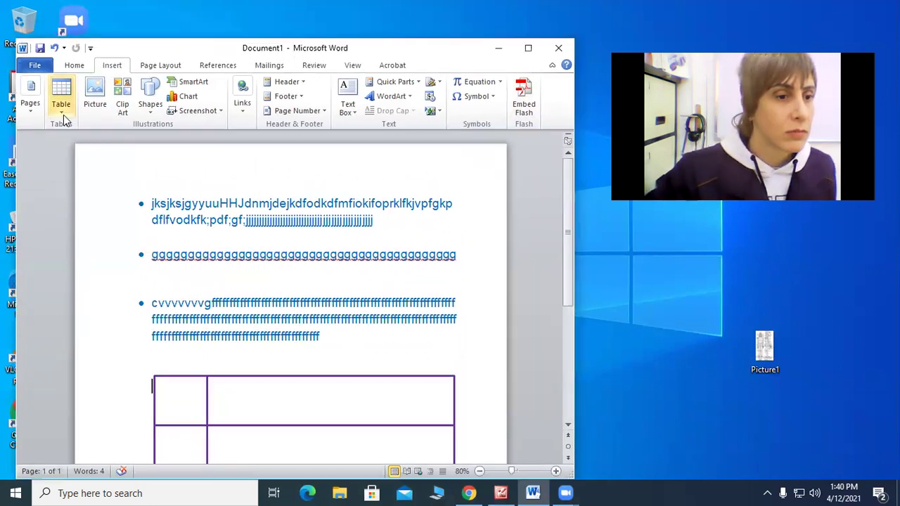
left_click(160, 65)
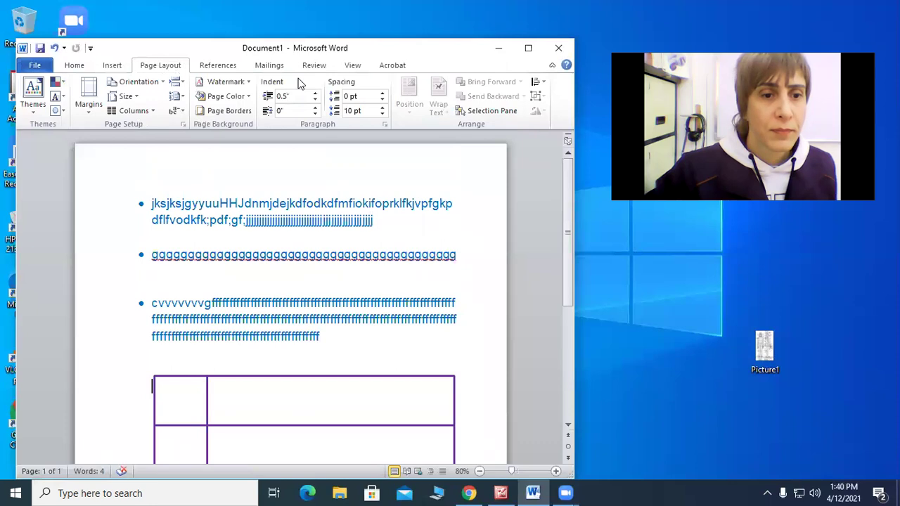
left_click(225, 67)
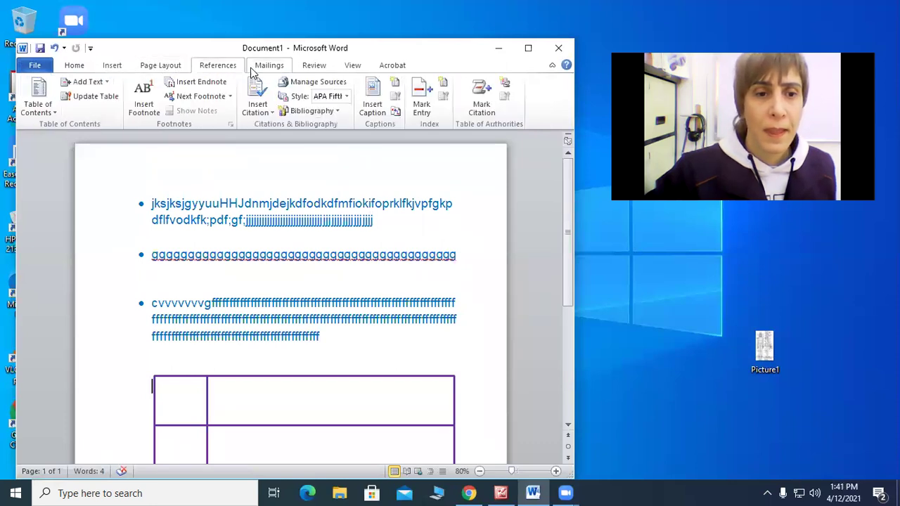
left_click(74, 65)
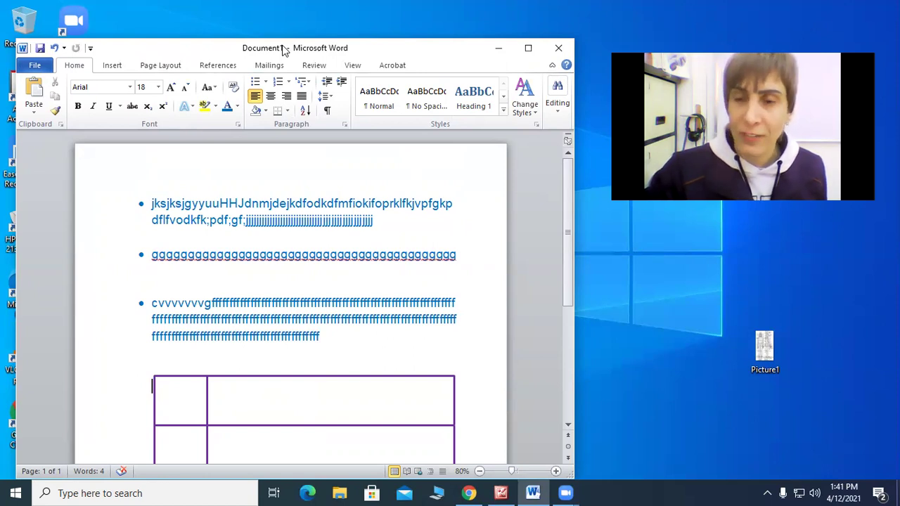
left_click_drag(284, 49, 288, 20)
left_click(731, 5)
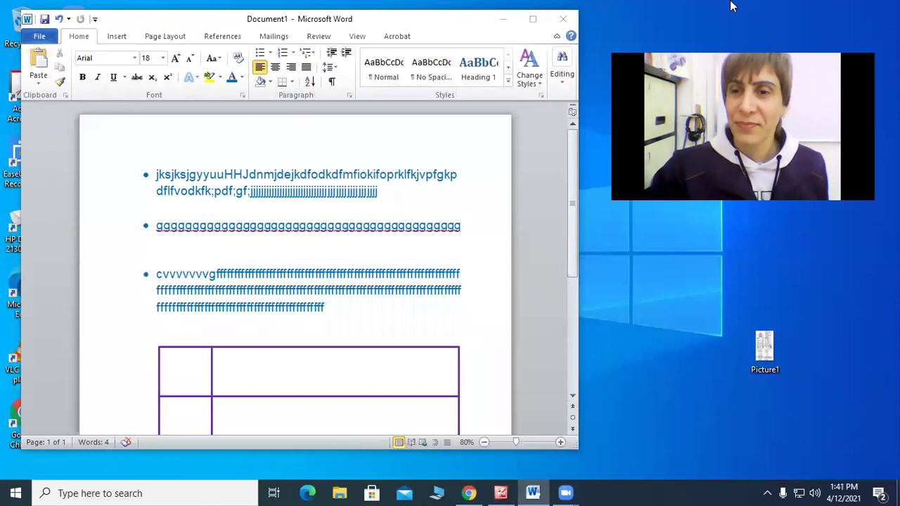